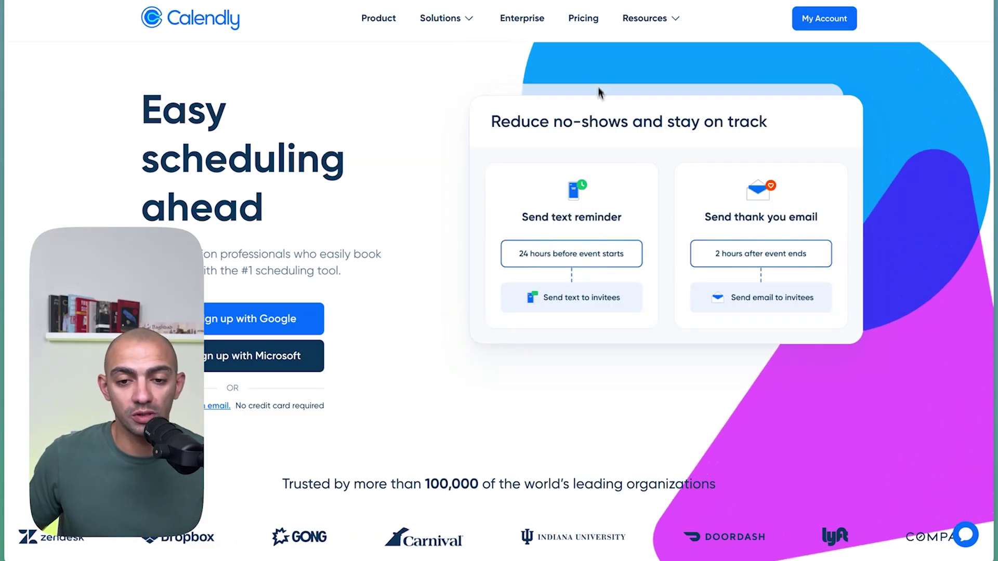
- Review Calendly's pricing plans by scrolling through the plan list
click(583, 19)
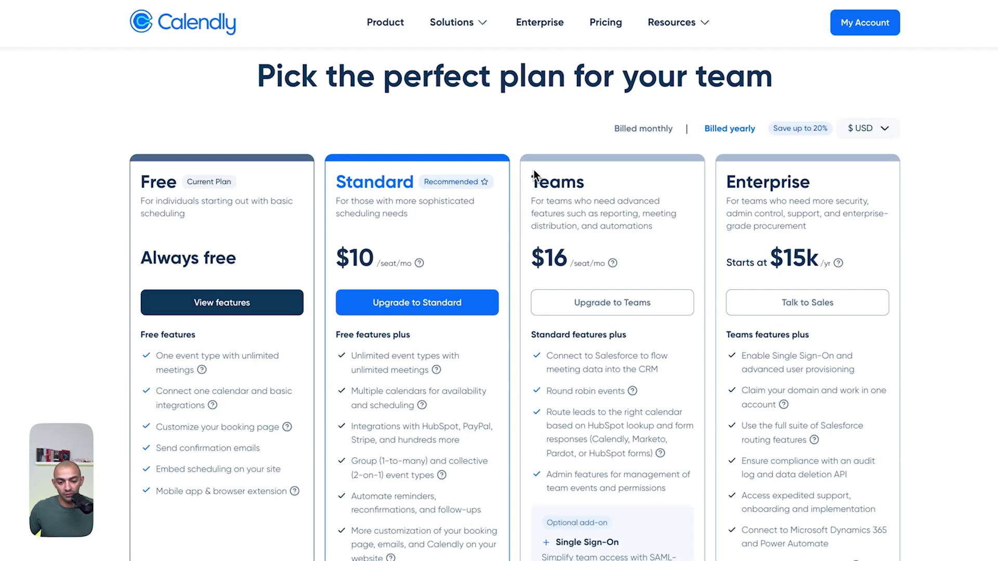
scroll(533, 169, down, 1)
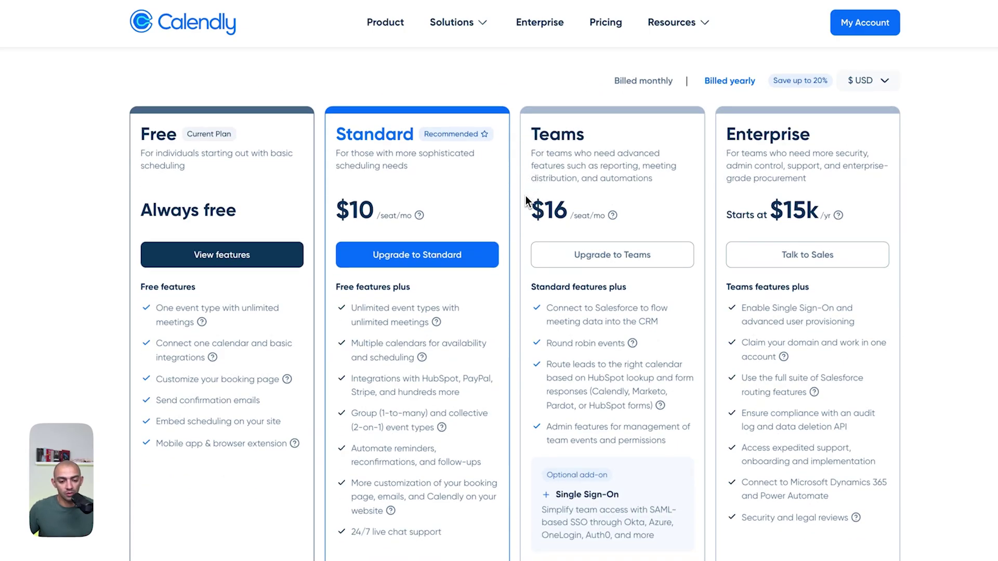
scroll(523, 192, down, 1)
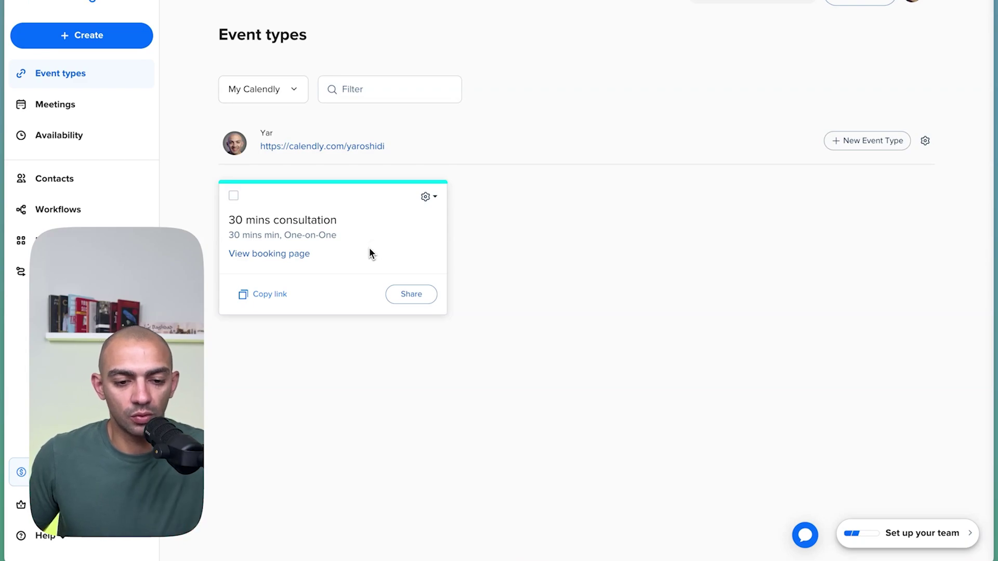
- Generate Calendly's Inline Embed code for the whole scheduling page and select it for copying
click(428, 200)
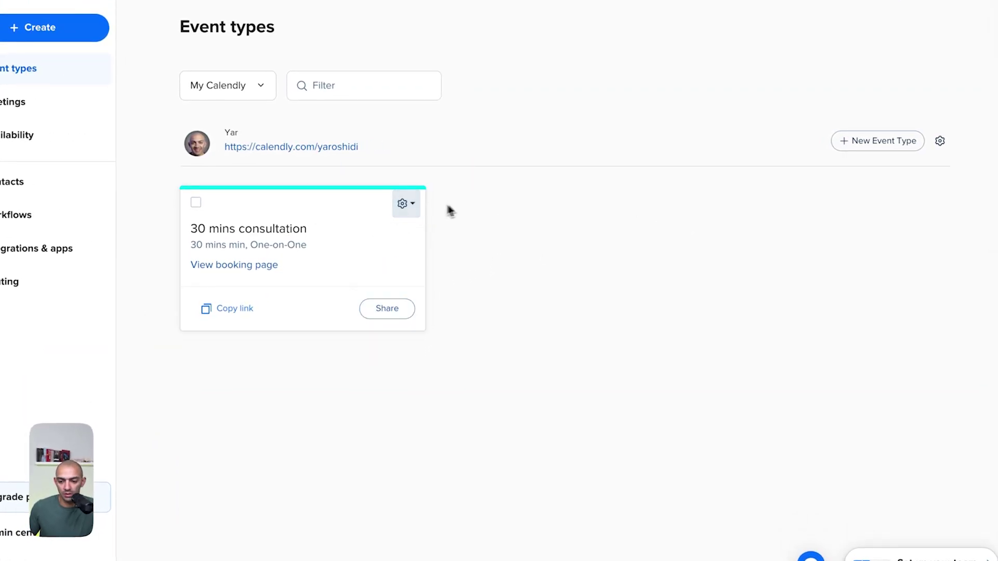
click(940, 141)
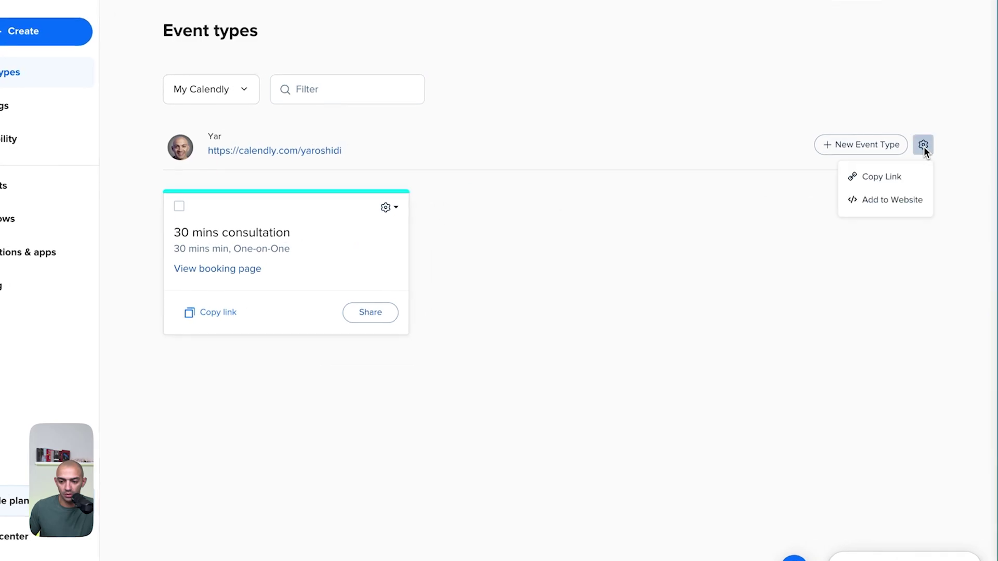
click(875, 204)
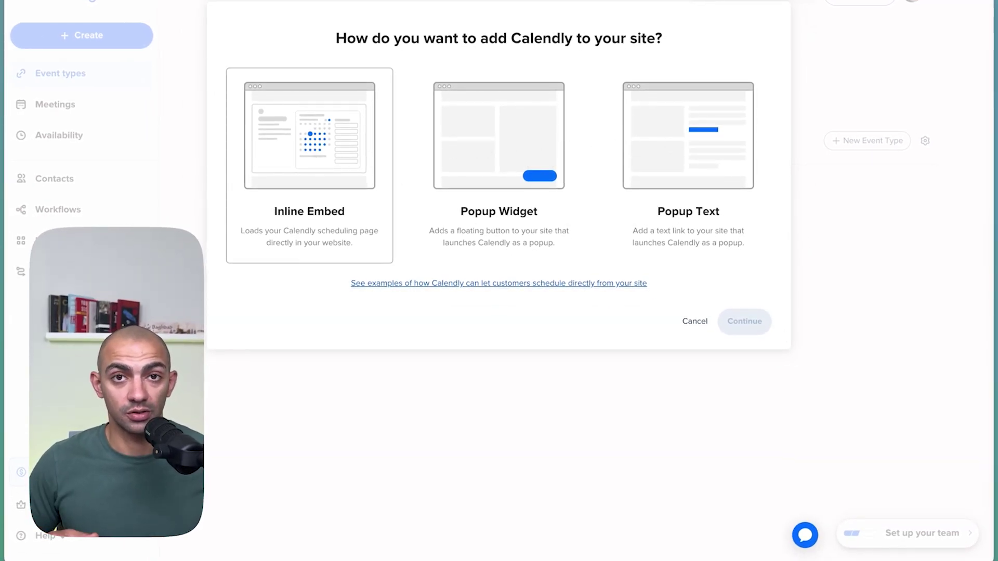
click(333, 173)
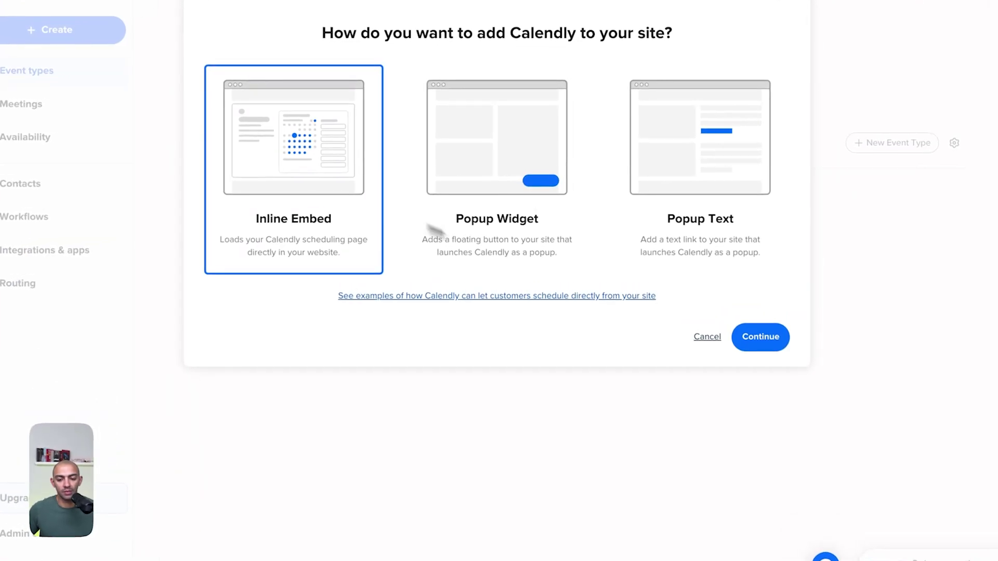
click(760, 335)
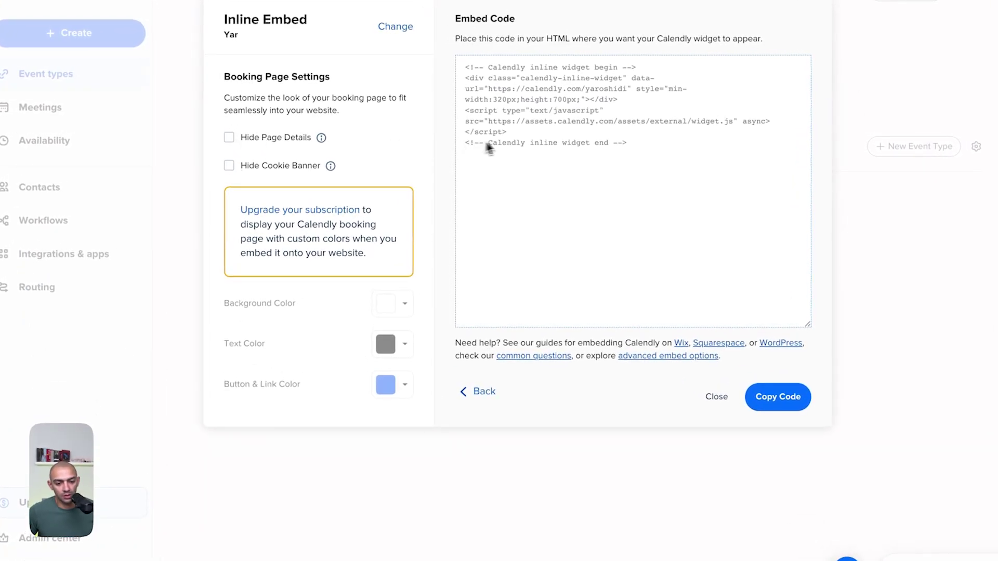
drag(638, 148, 535, 116)
key(ctrl+c)
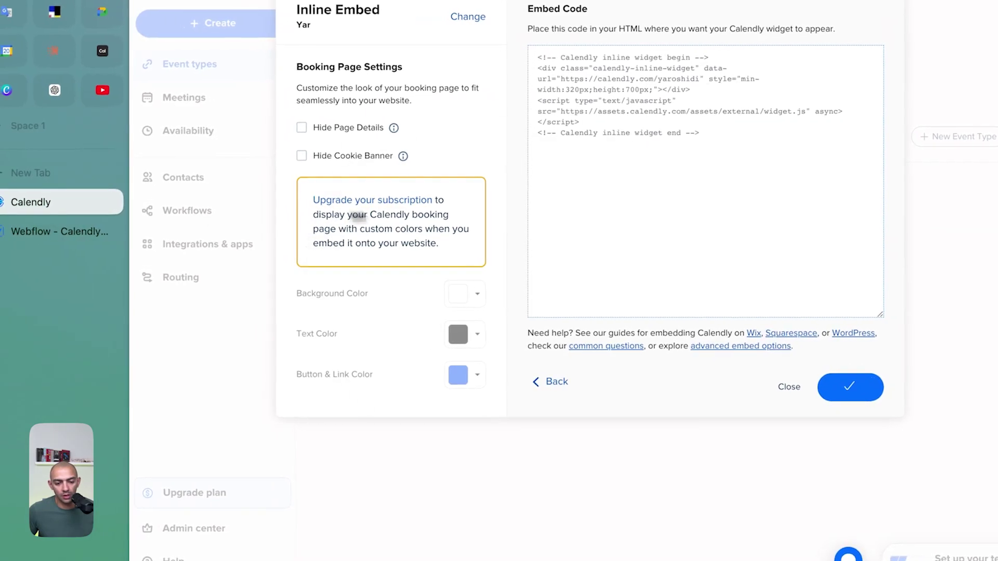
- Paste the Calendly inline widget code into a new Code Embed in the bottom-left card
key(ctrl+Tab)
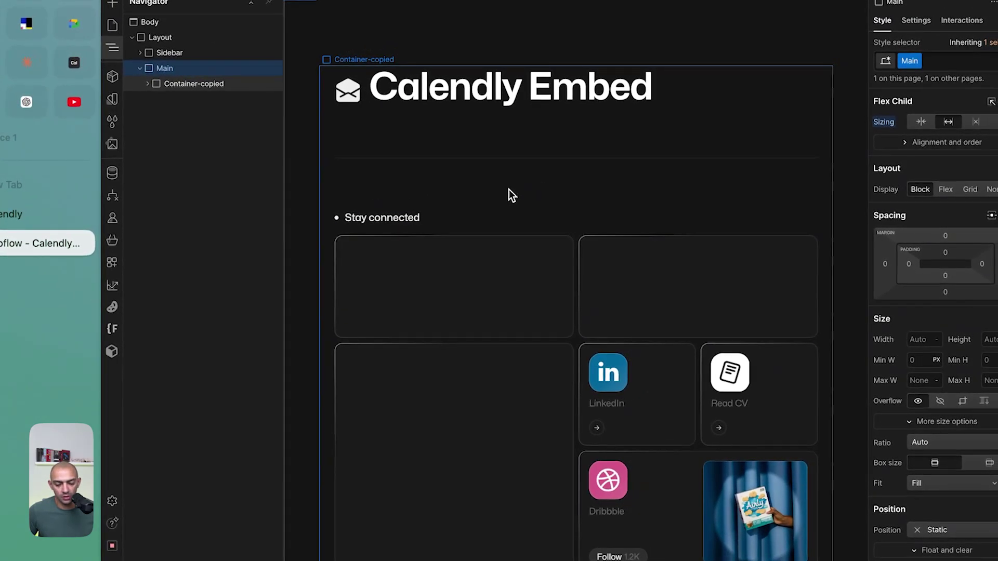
scroll(517, 191, down, 1)
click(491, 395)
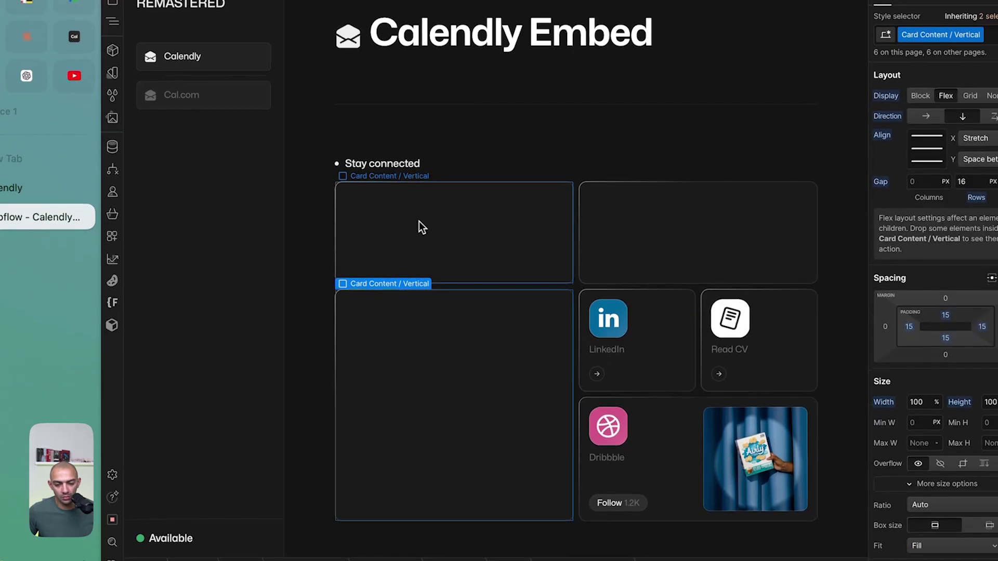
scroll(560, 306, down, 1)
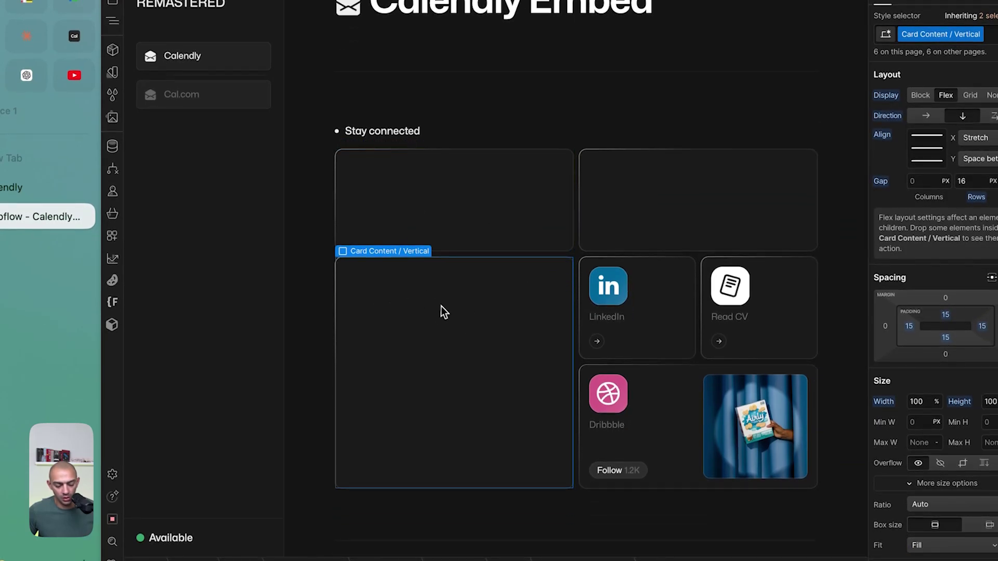
key(a)
key(super+k)
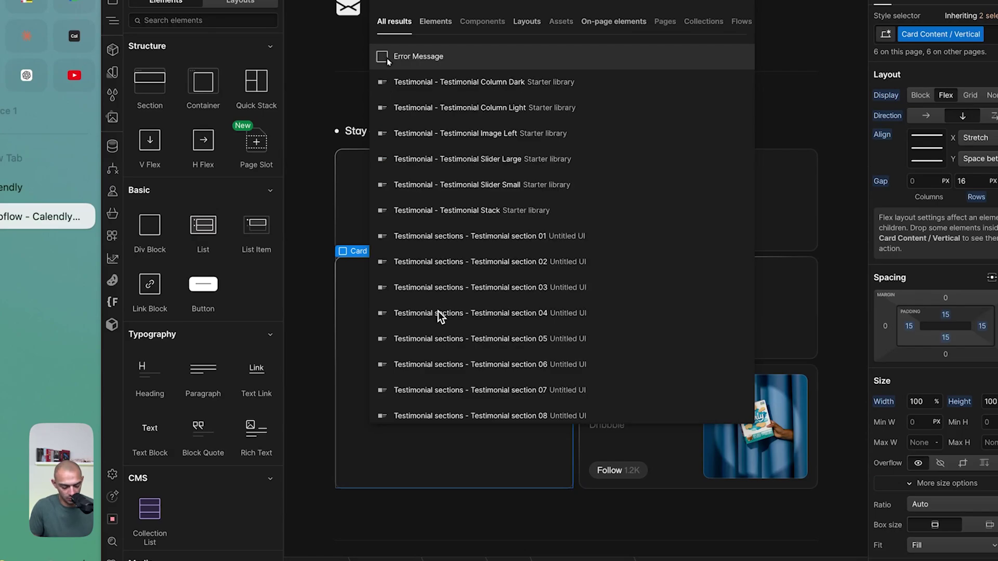
key(Return)
key(ctrl+v)
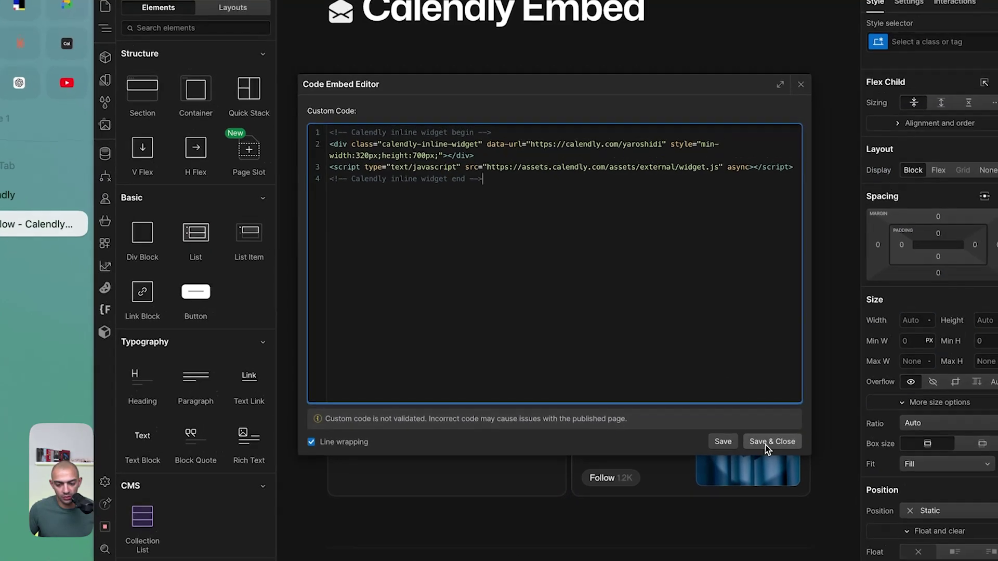
- Save the Code Embed and publish the Webflow site
click(778, 432)
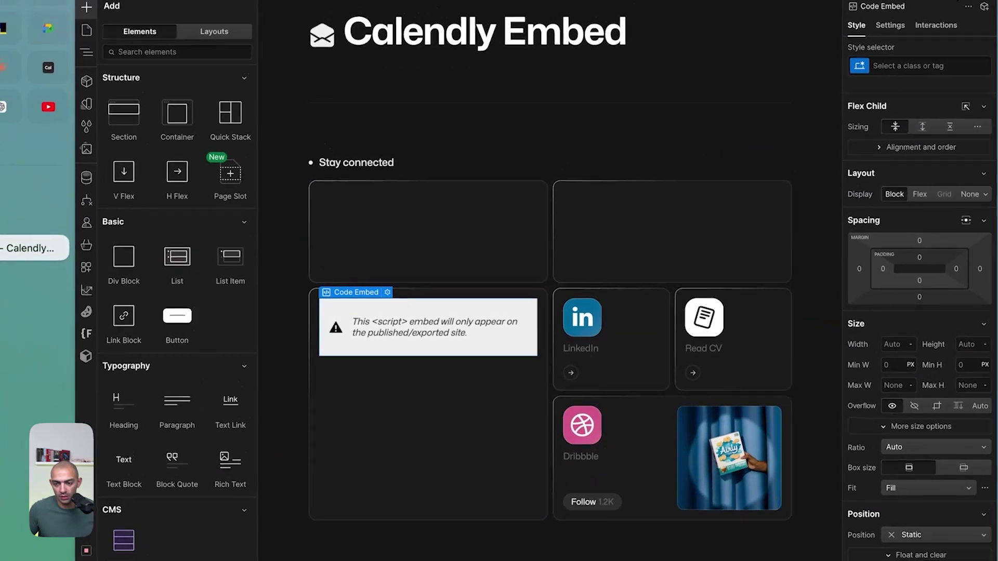
key(shift+p)
click(946, 167)
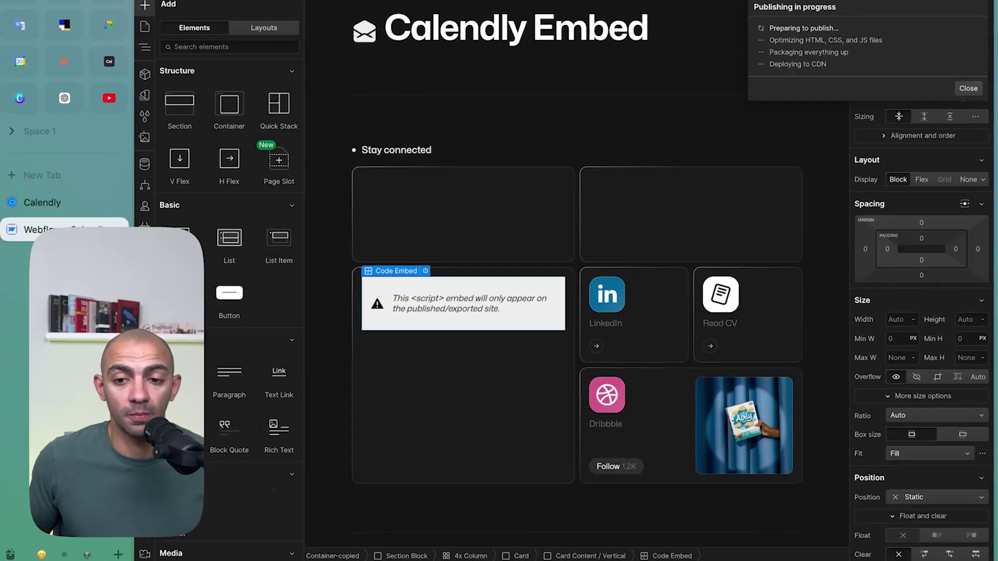
- On the live site, open the 30 mins consultation booker and pick October 24
click(878, 42)
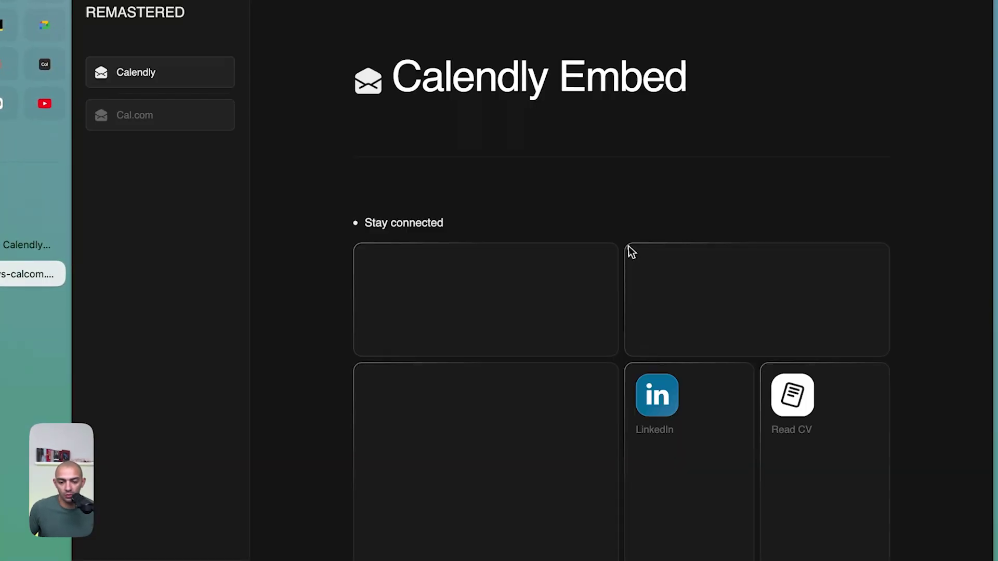
scroll(629, 253, down, 6)
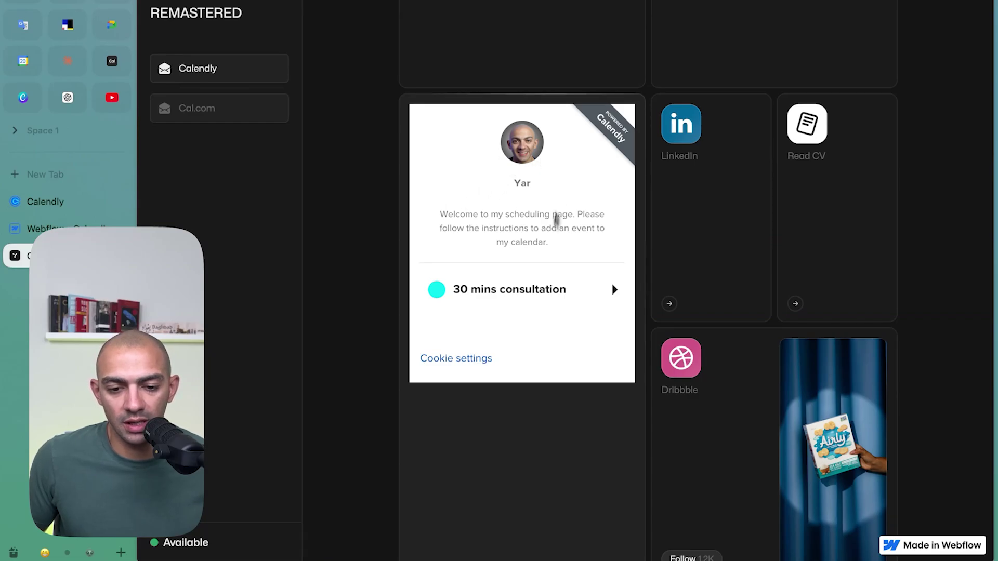
click(512, 285)
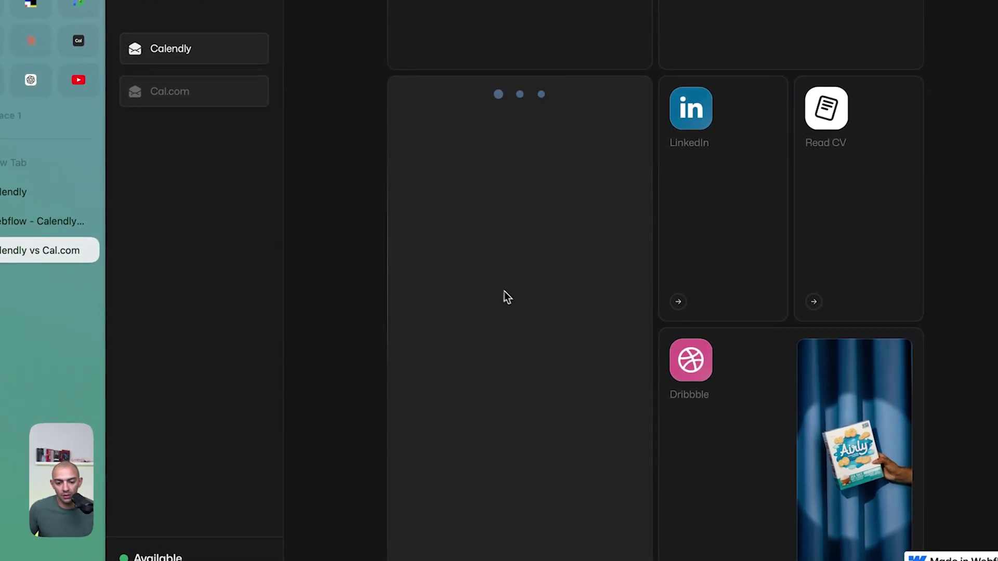
scroll(476, 250, down, 3)
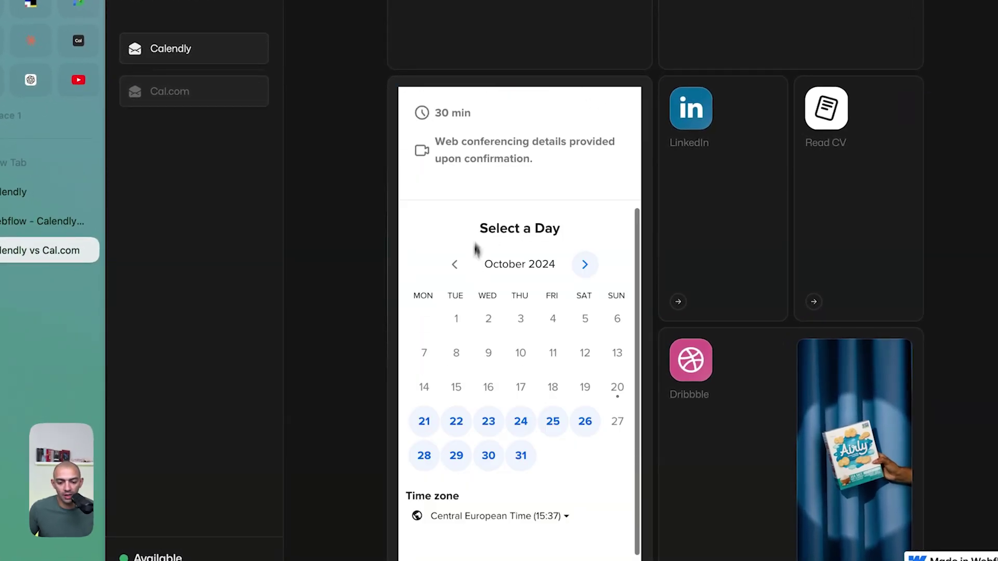
click(524, 419)
- Reopen the 30 mins consultation calendar, then return to the Calendly tab
scroll(540, 216, down, 8)
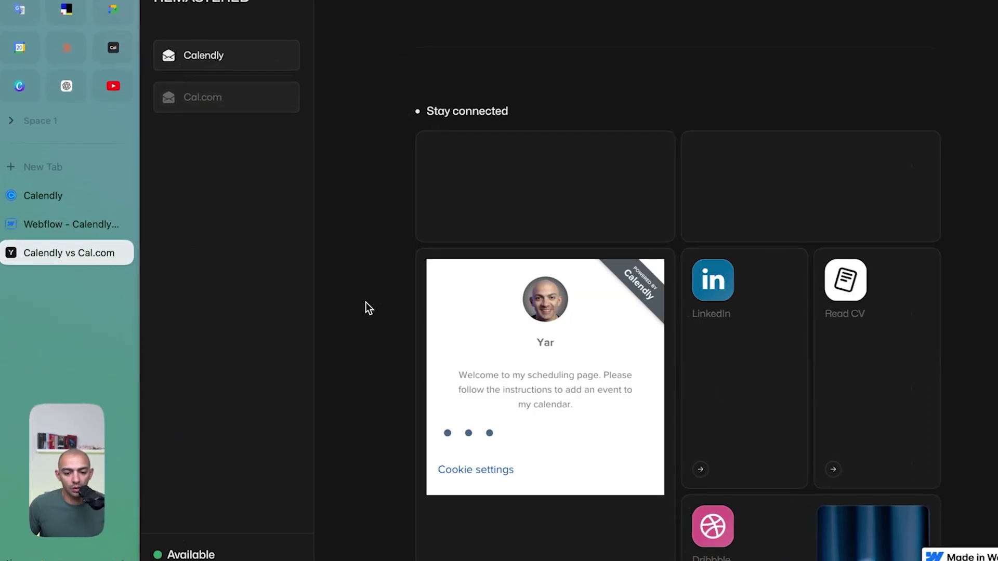
scroll(365, 307, down, 3)
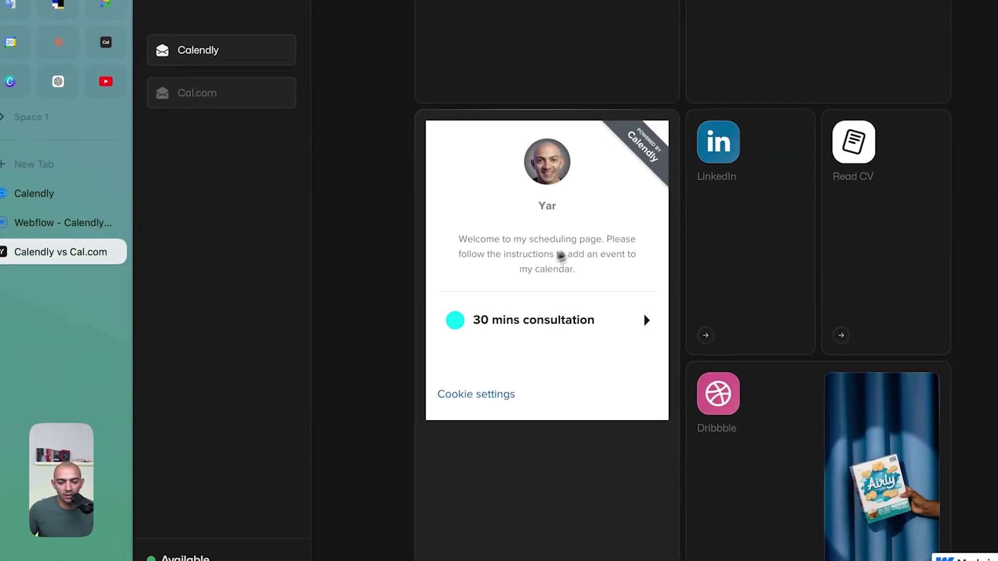
click(544, 341)
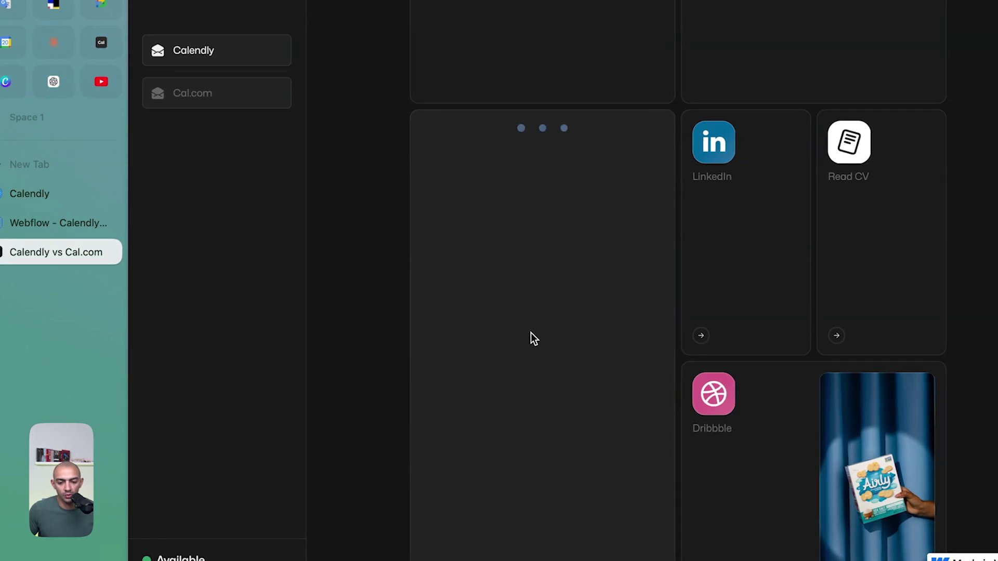
scroll(577, 372, down, 1)
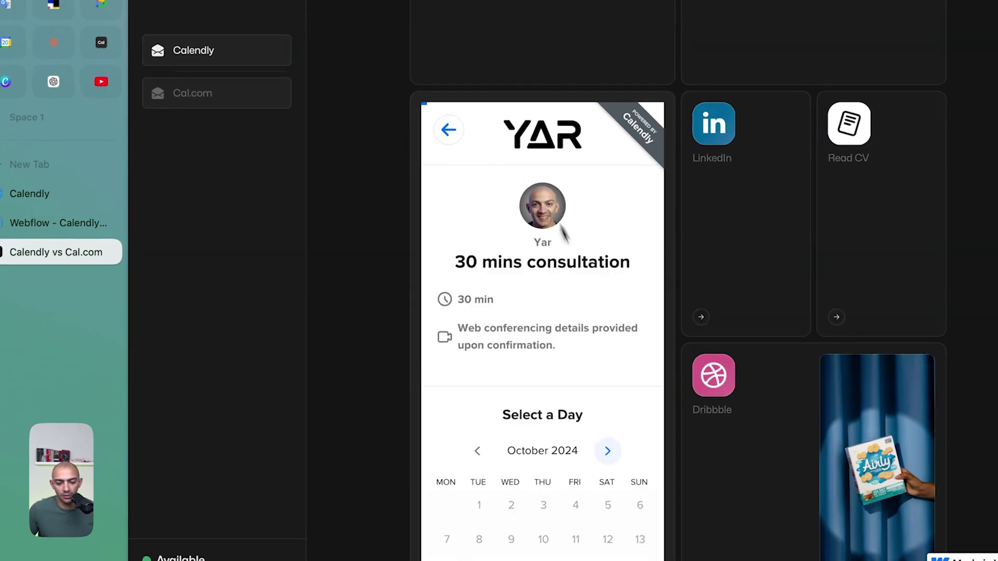
scroll(562, 455, down, 3)
scroll(528, 370, up, 3)
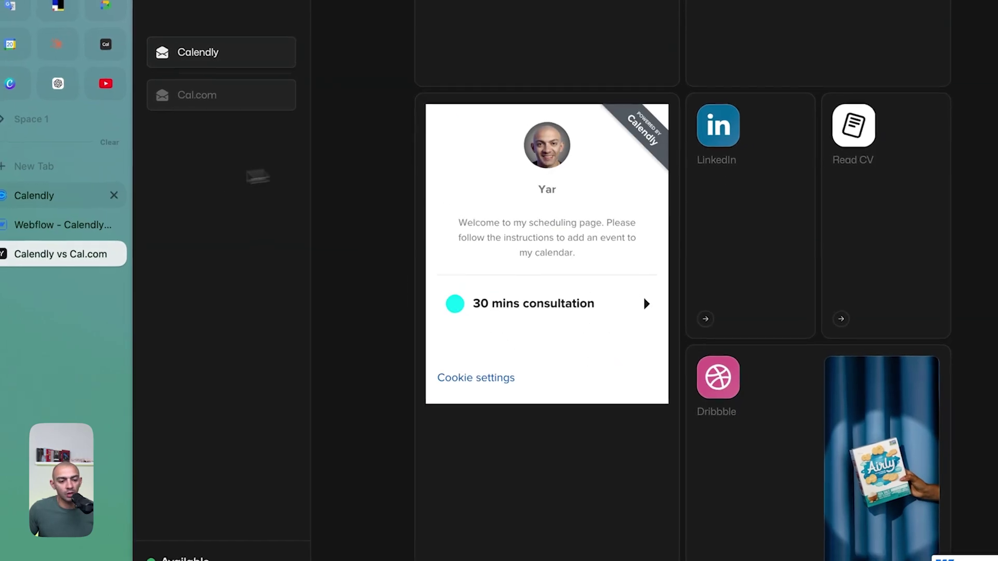
click(34, 195)
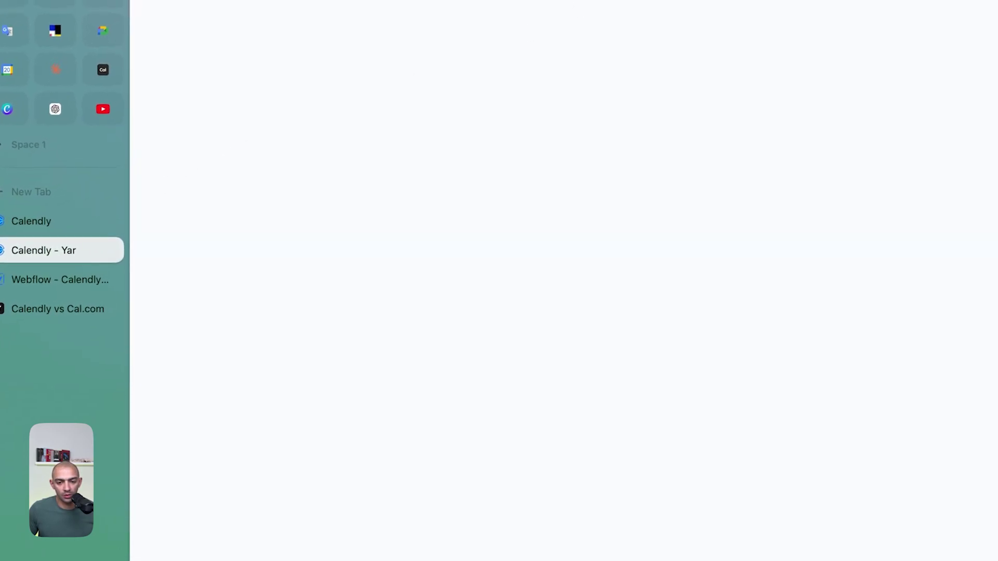
- Replace the embed's scheduling page link with the intro-consulation event URL
key(super+l)
click(563, 186)
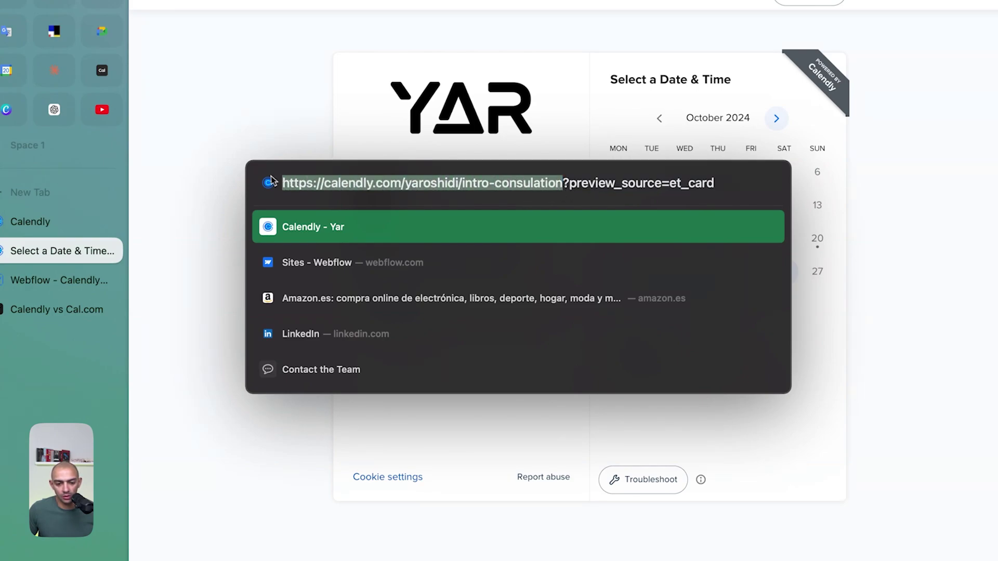
click(52, 281)
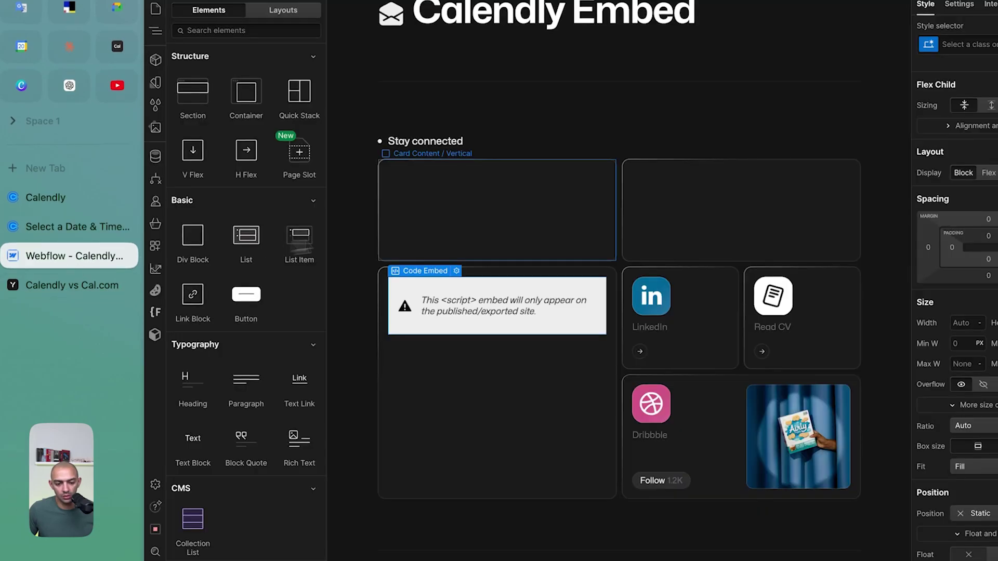
double_click(492, 301)
drag(645, 149, 508, 151)
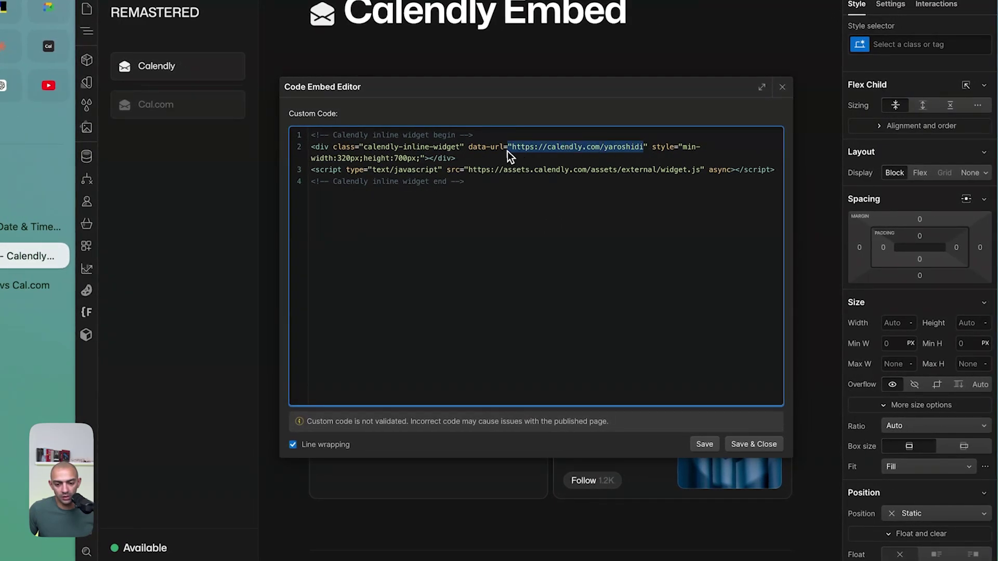
text(https://calendly.com/yaroshidi/intro-consulation)
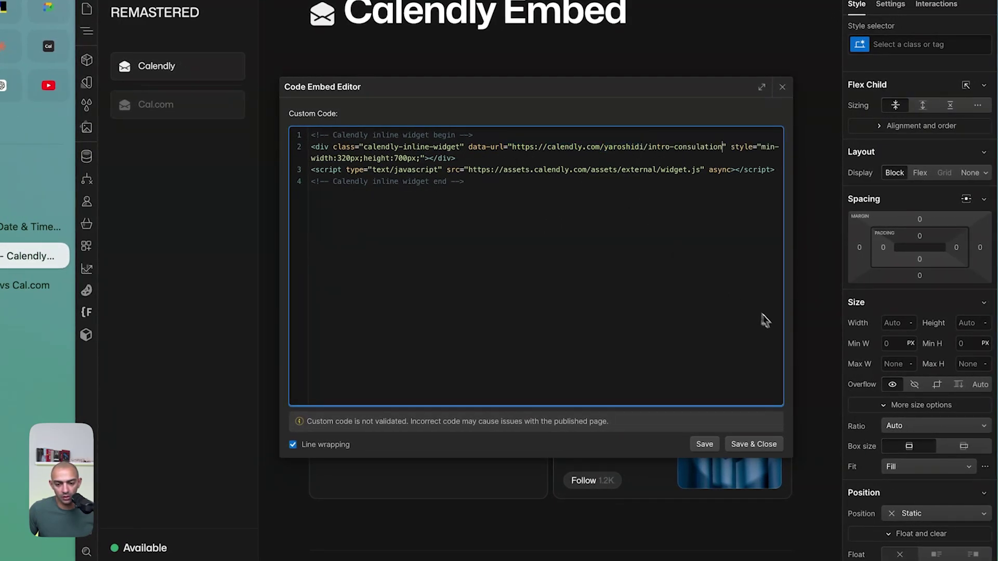
- Save the edited embed, republish the site, and view the updated live page
click(754, 445)
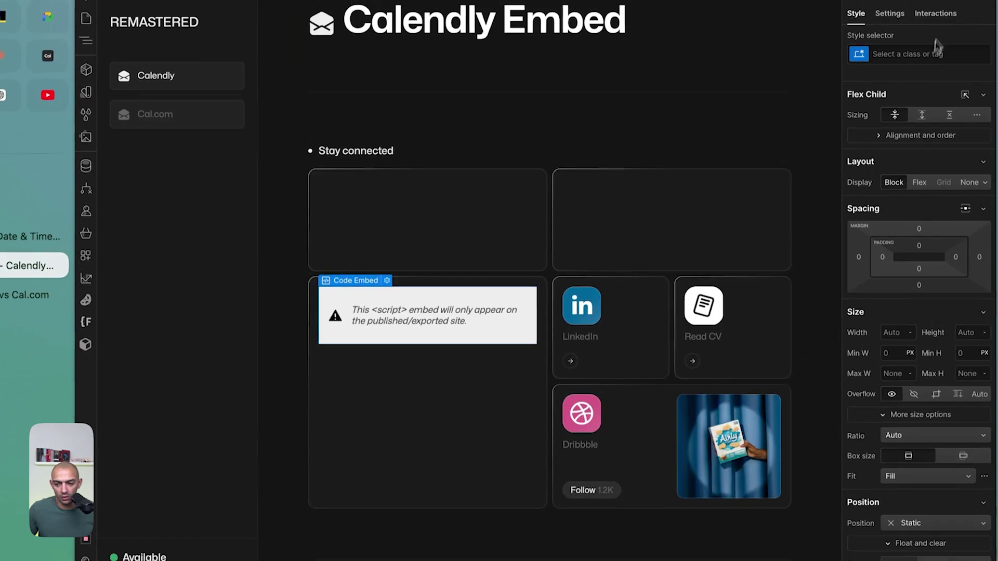
key(shift+p)
key(Return)
click(37, 309)
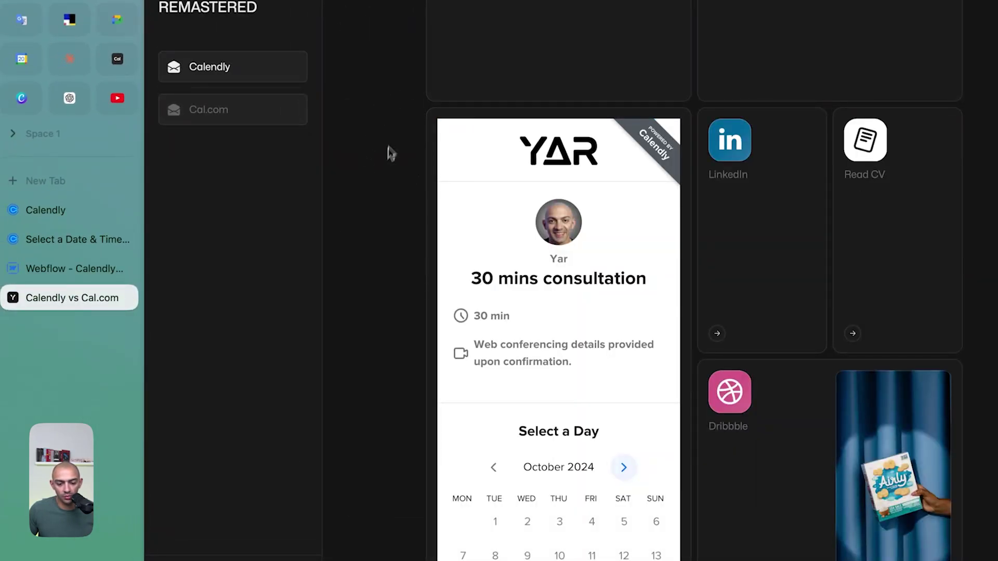
scroll(374, 208, down, 3)
scroll(520, 244, down, 4)
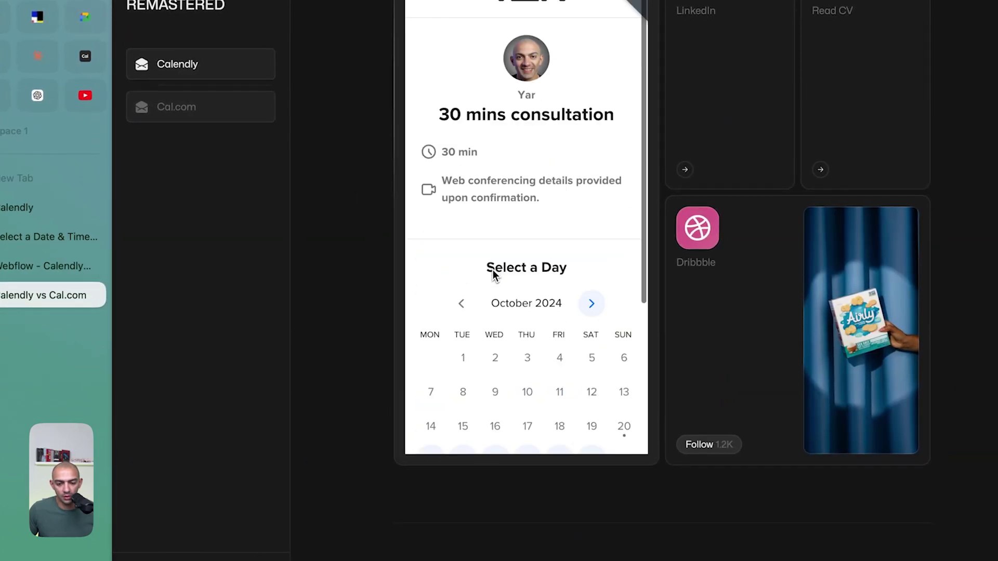
scroll(493, 274, up, 3)
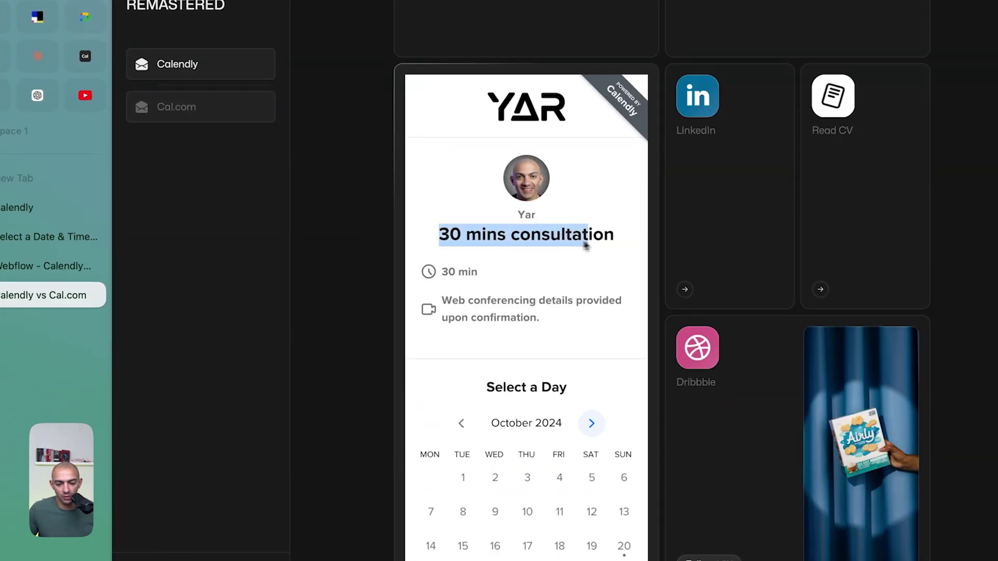
scroll(530, 247, down, 4)
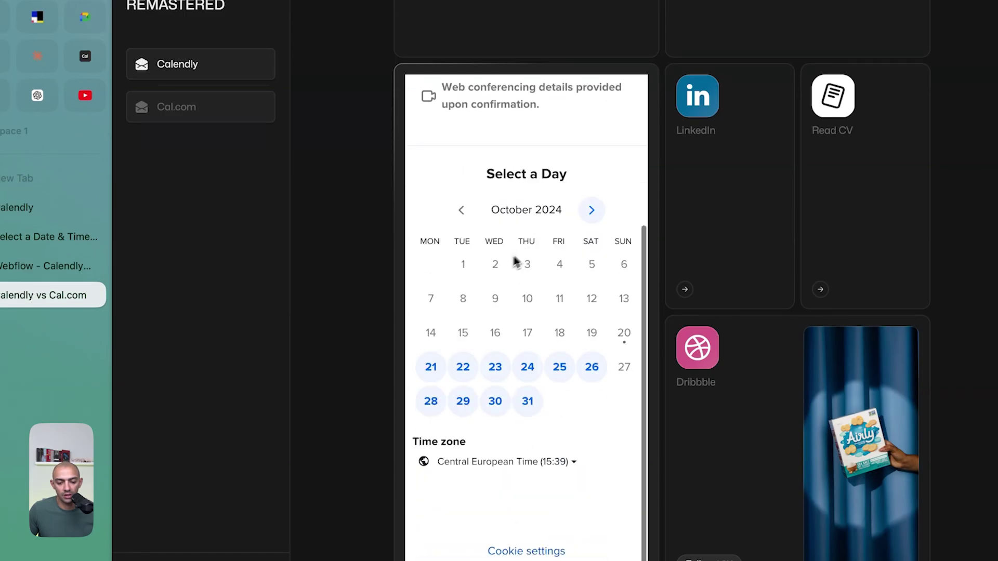
scroll(513, 261, up, 4)
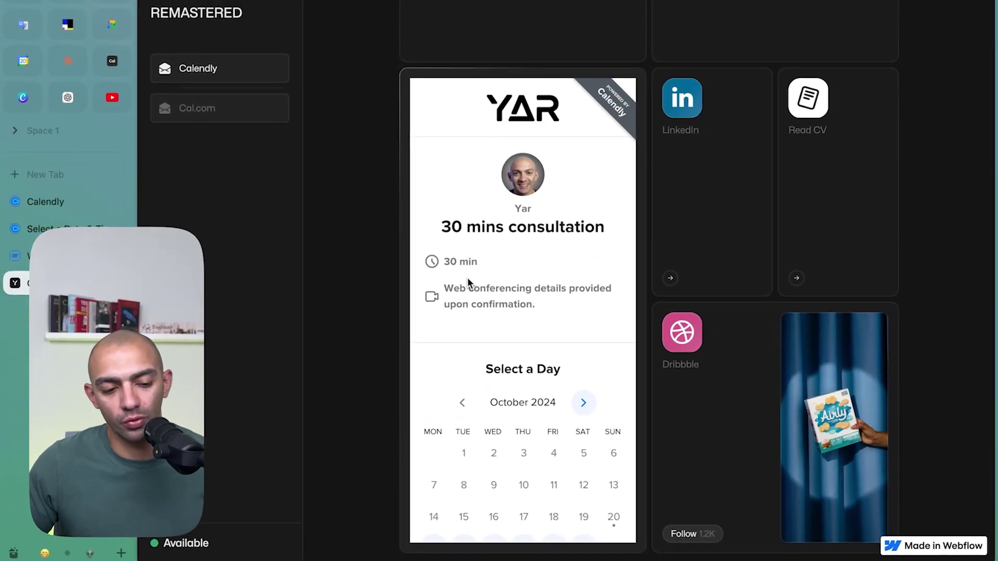
scroll(467, 281, down, 4)
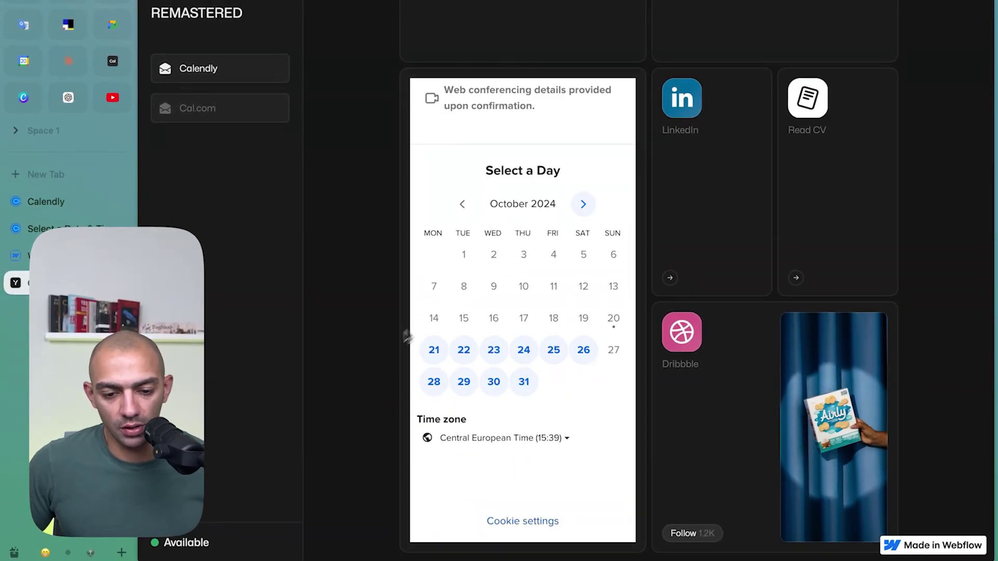
scroll(385, 358, up, 5)
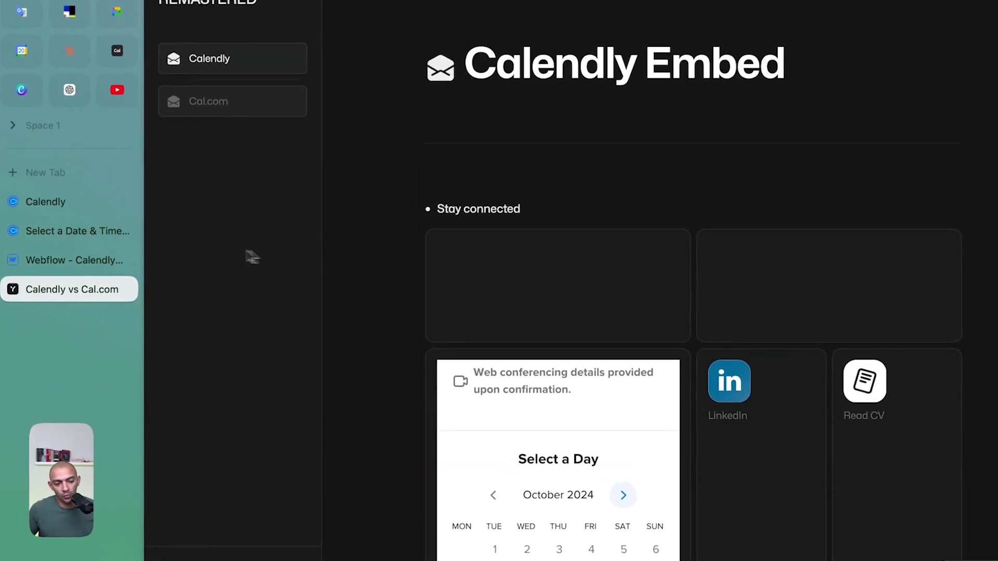
- Start a Popup Widget embed for the Calendly event type via Add to Website
click(61, 208)
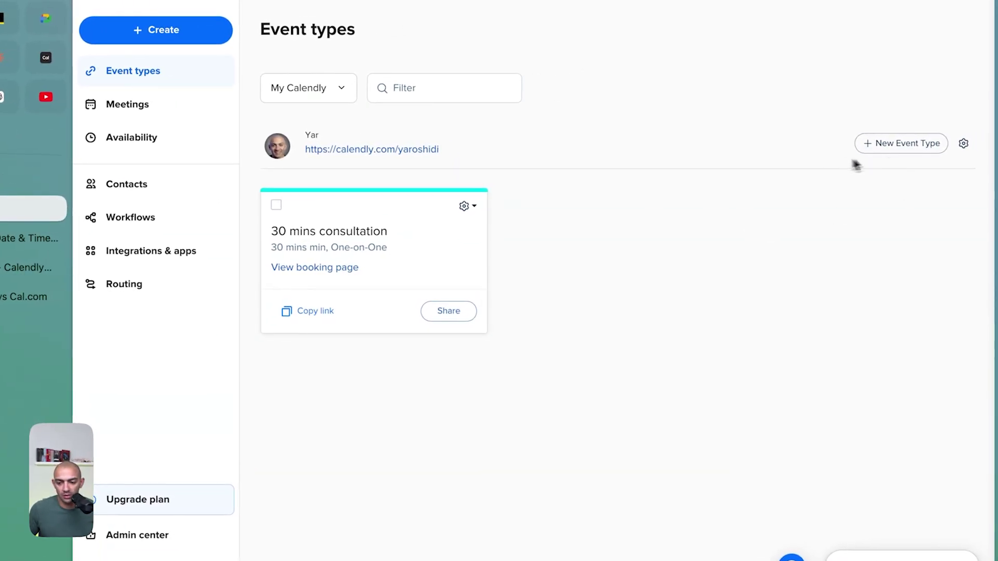
click(962, 142)
click(936, 202)
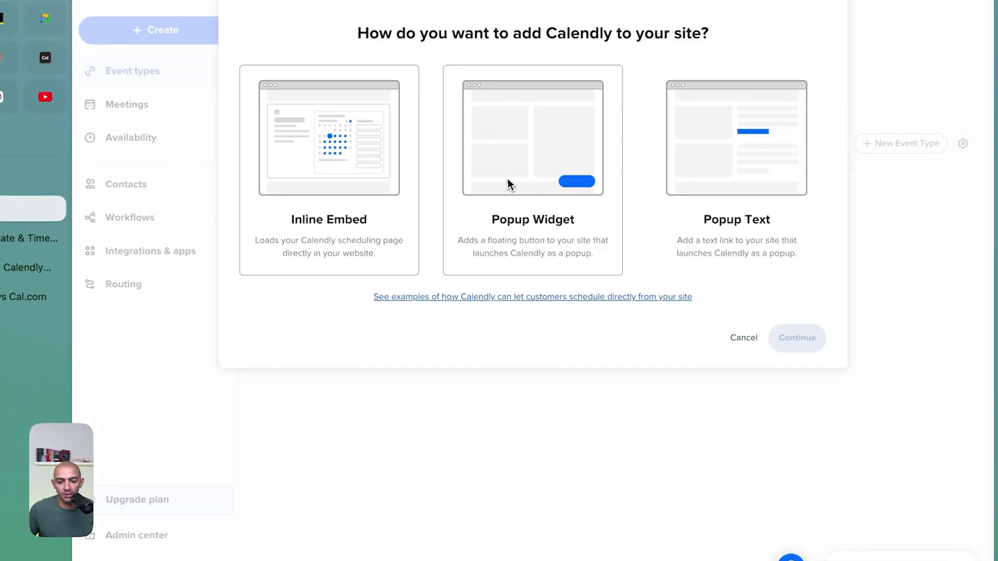
click(806, 337)
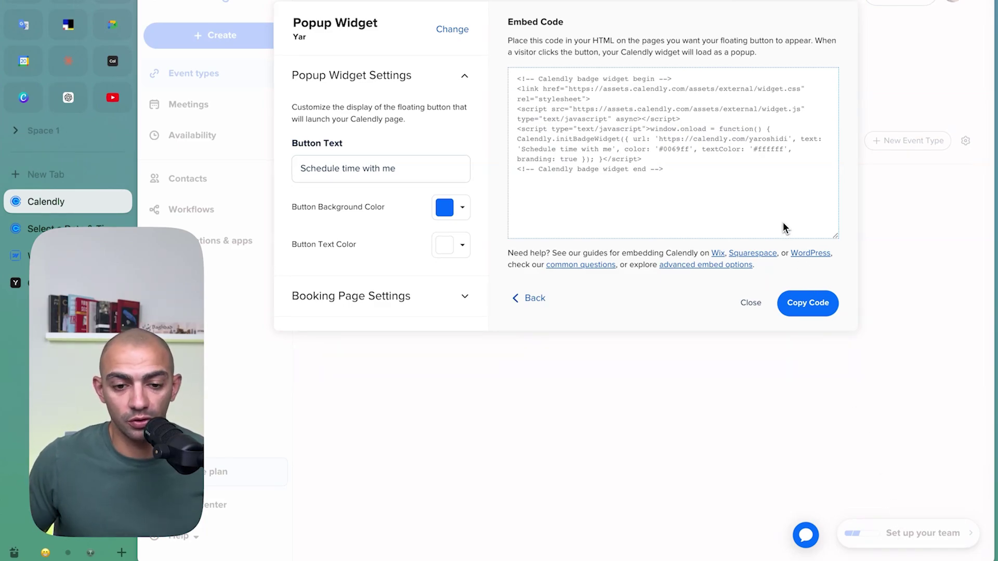
- Set the popup button background to yellow #fff600 and its text to black
click(462, 207)
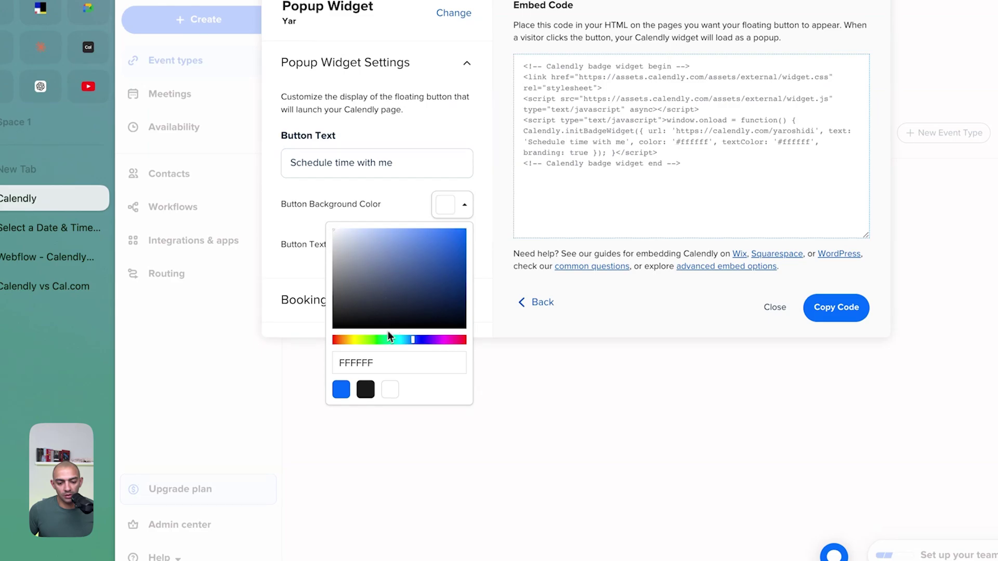
drag(389, 338, 358, 341)
click(458, 246)
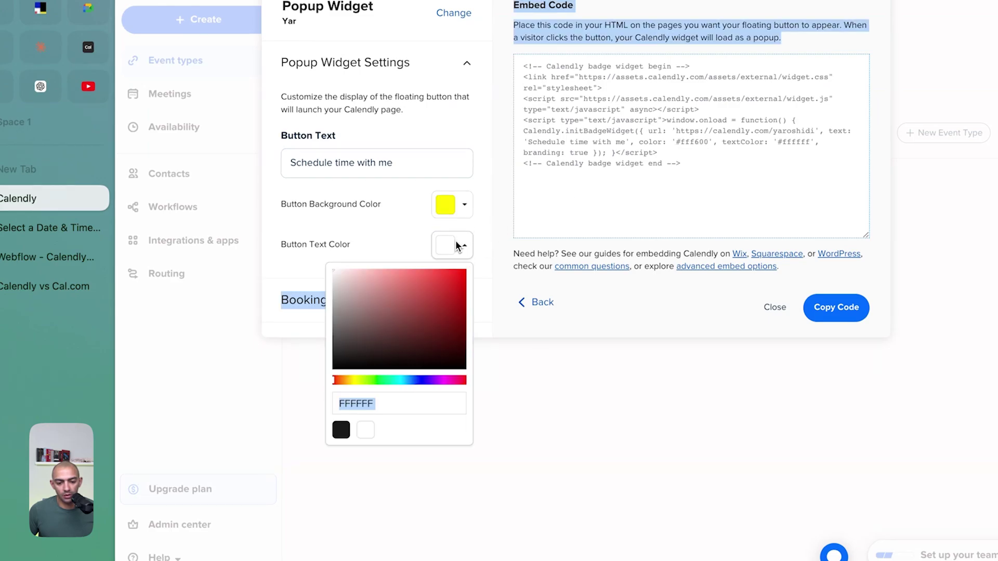
click(512, 223)
click(465, 248)
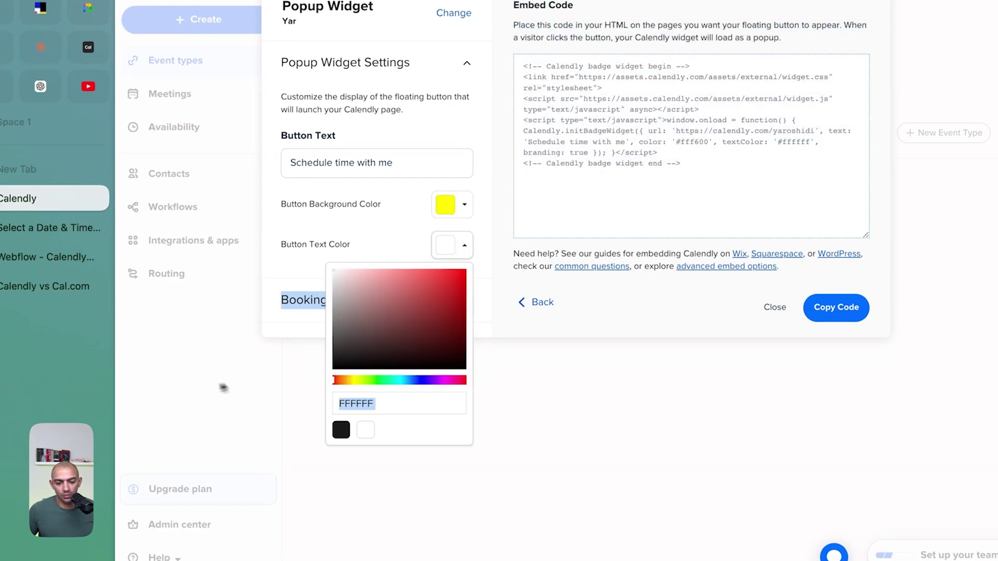
click(341, 429)
- Copy the popup widget embed code and return to Webflow
click(460, 301)
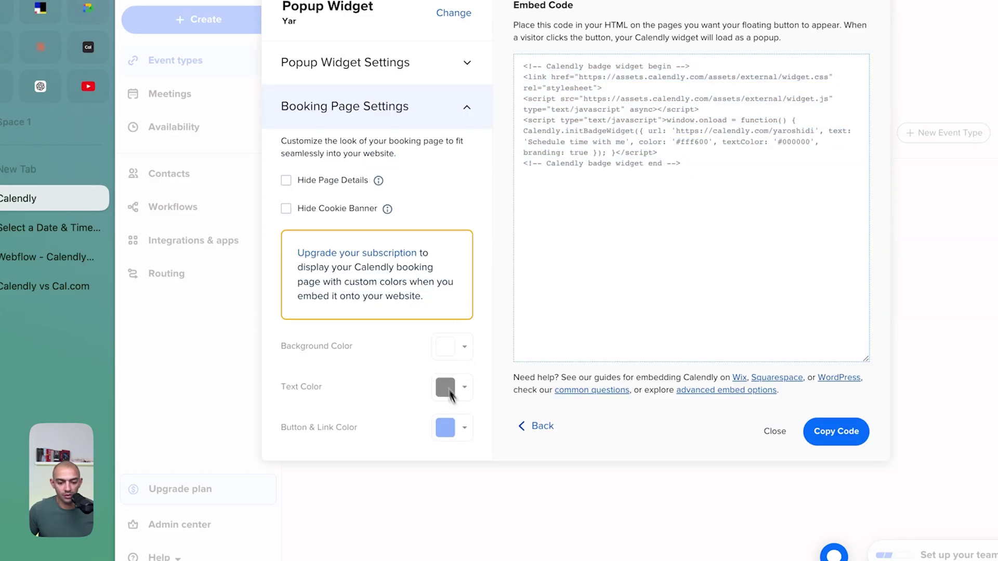
click(434, 62)
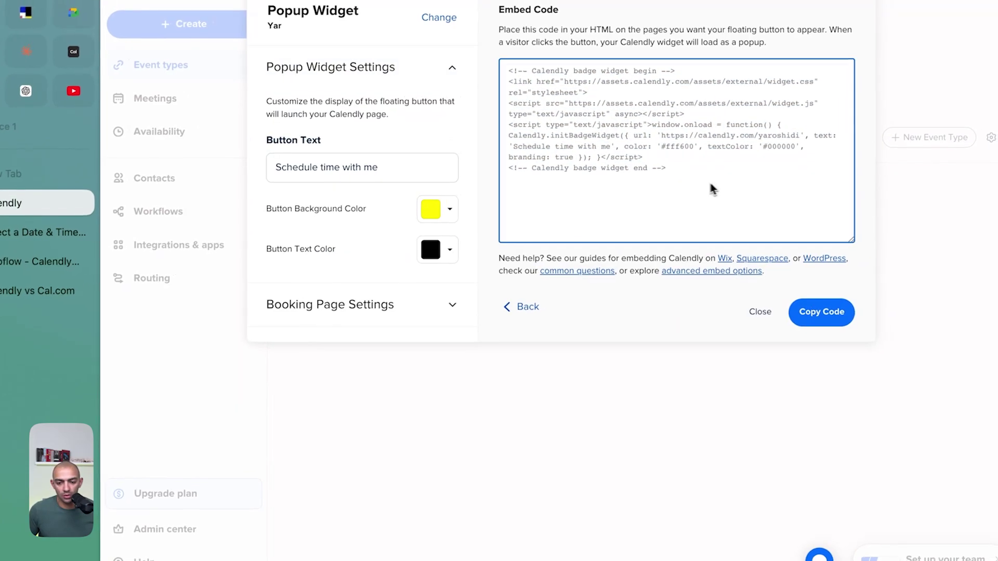
drag(681, 164, 554, 135)
click(820, 314)
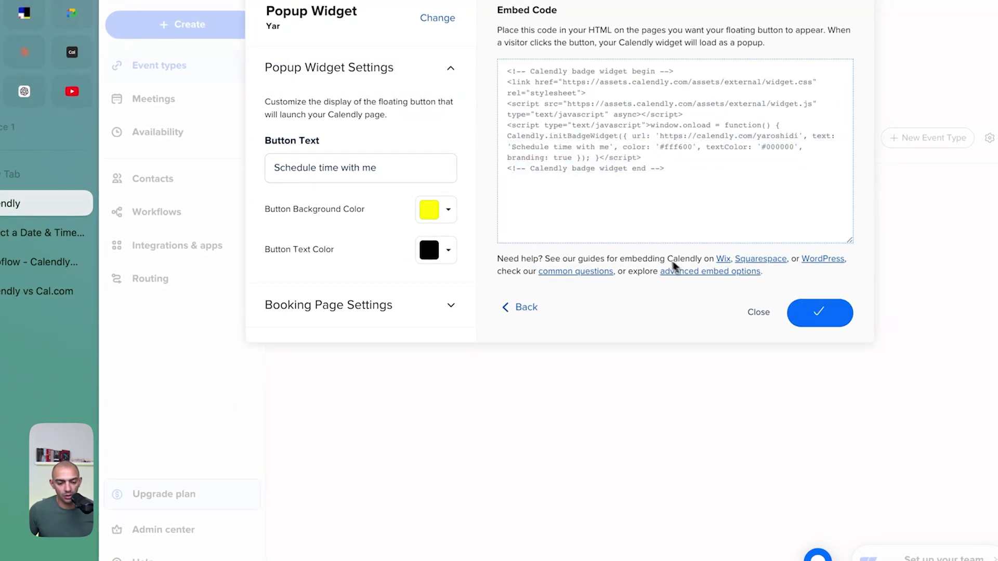
click(42, 262)
- Embed the Calendly popup widget code in a Code Embed in the empty top-left card
click(401, 214)
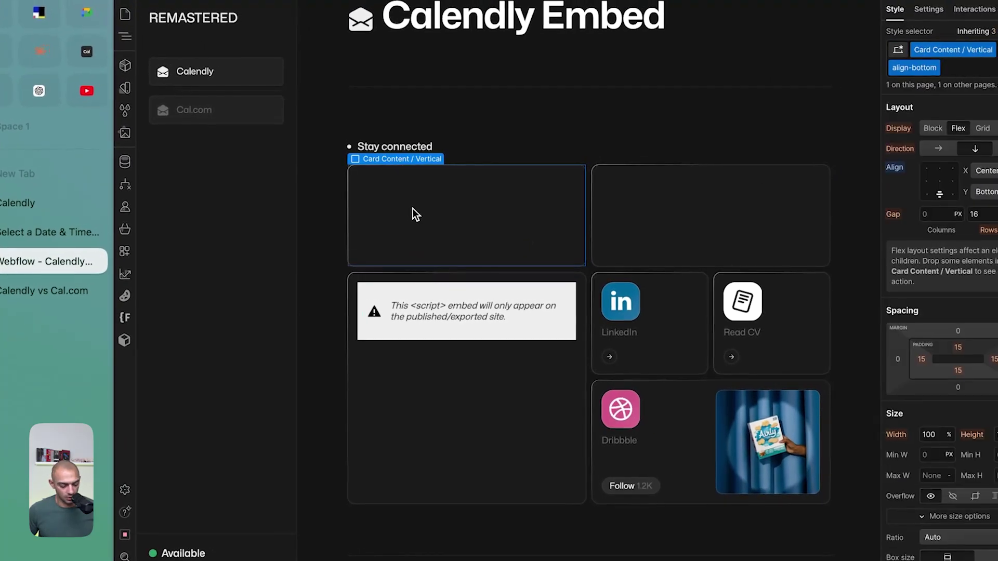
key(a)
key(super+e)
text(embed)
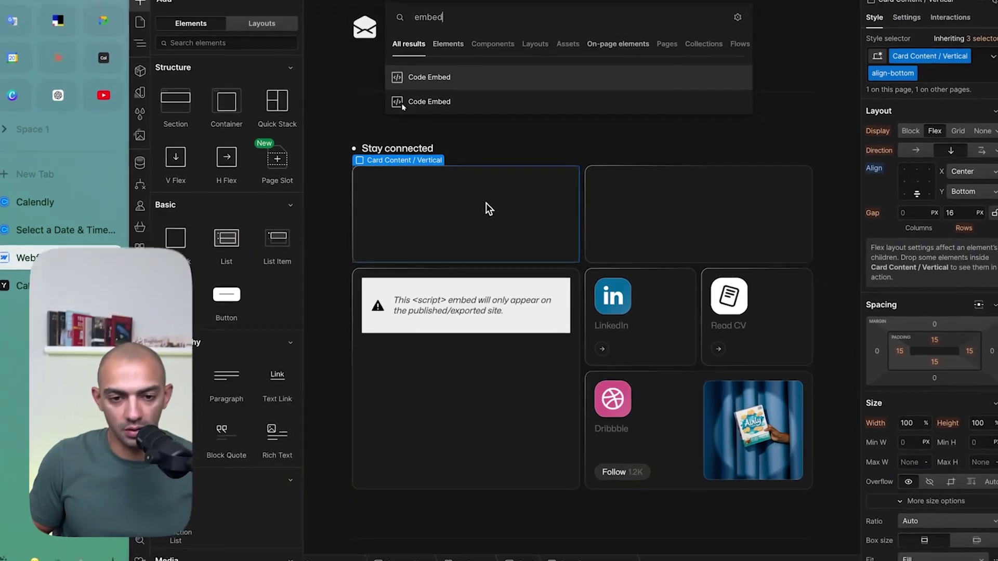
key(Return)
key(ctrl+v)
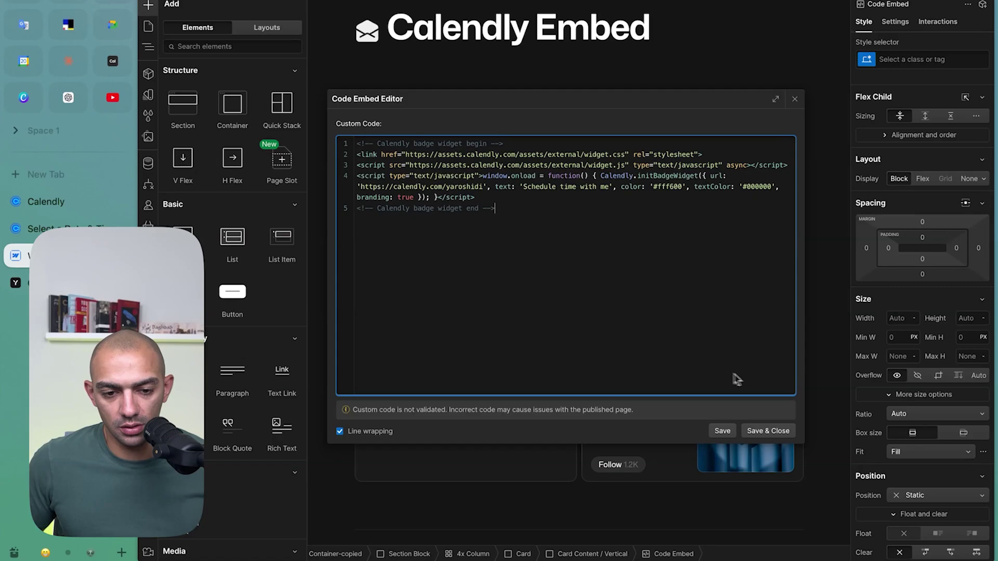
- Save the embed and publish the site to the staging domain
click(768, 431)
key(shift+p)
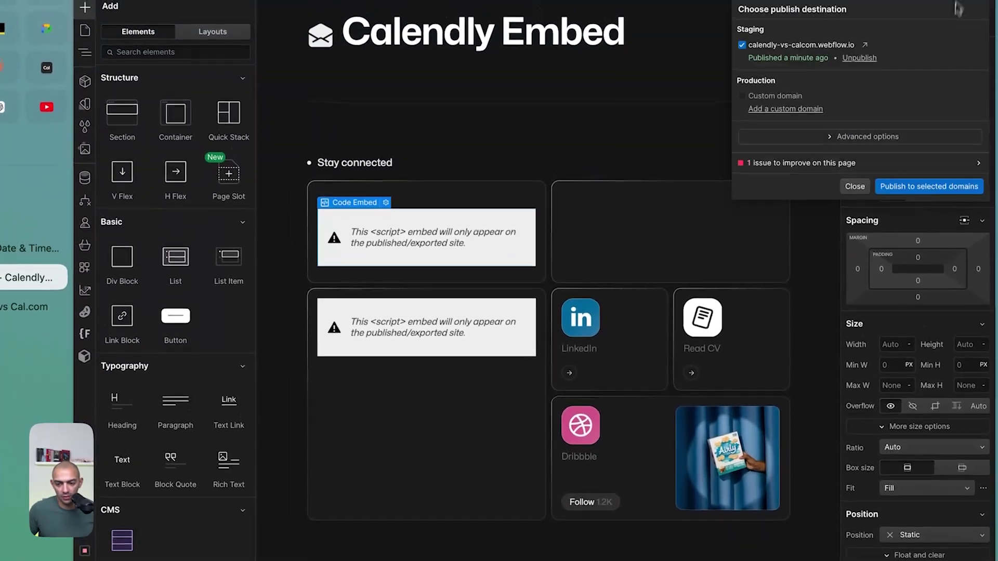
click(913, 173)
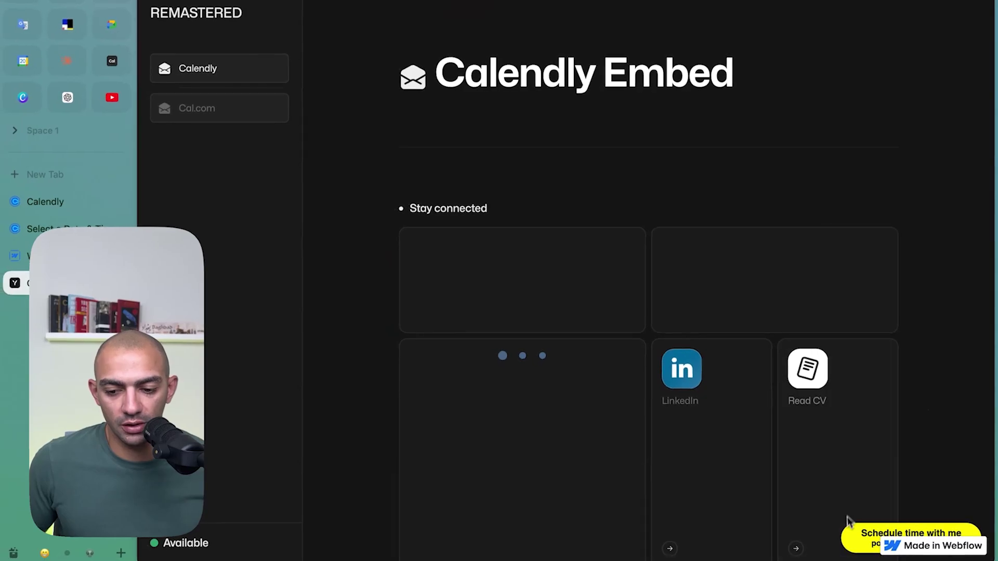
- Review the Calendly popup opened by the yellow Schedule time with me button, then close it
scroll(865, 546, down, 6)
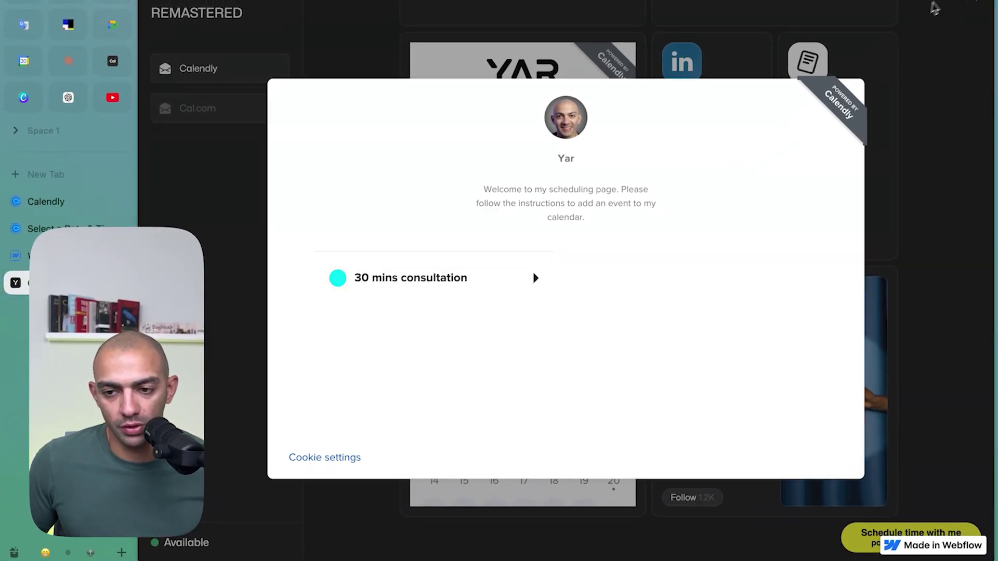
click(967, 4)
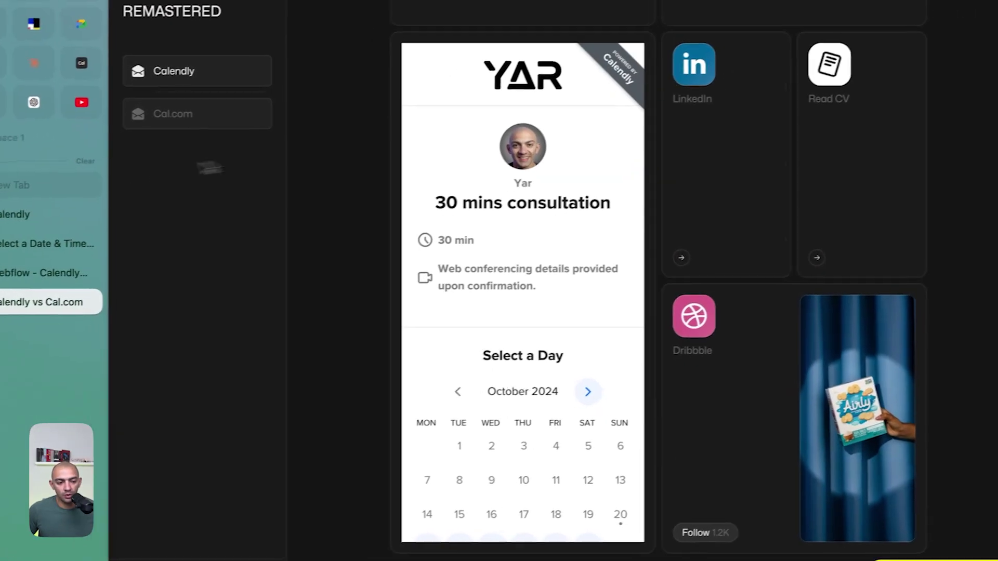
- Return to Calendly and close the Popup Widget embed code panel
click(69, 217)
click(66, 232)
click(69, 217)
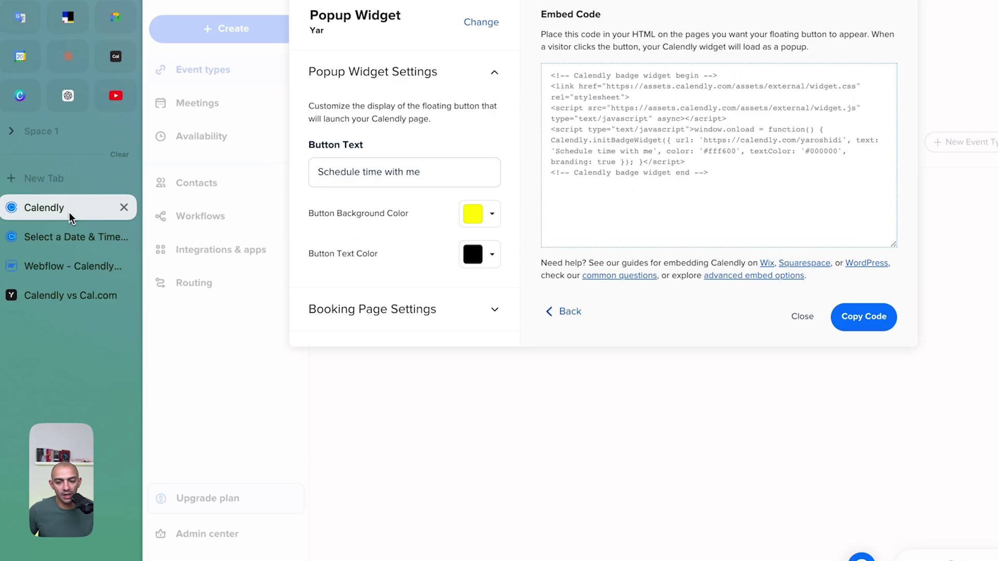
click(802, 317)
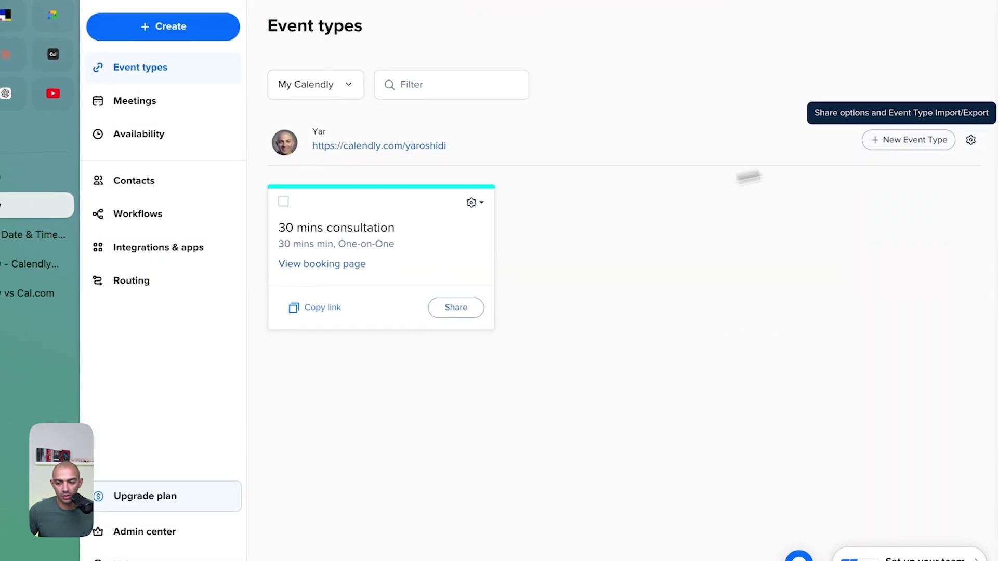
- Generate and copy the Popup Text embed code with 'Schedule time with me' link text
click(970, 140)
click(943, 191)
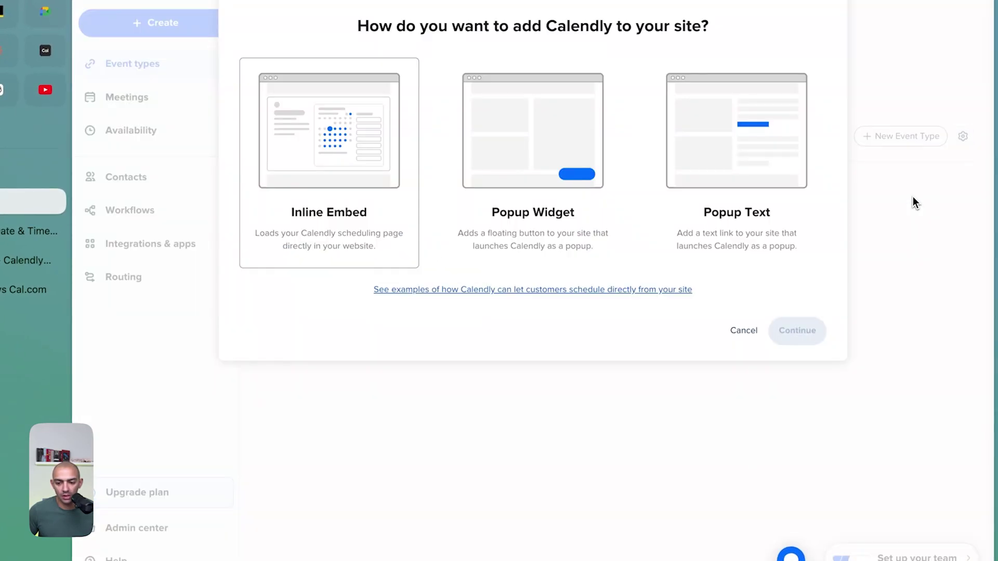
click(733, 181)
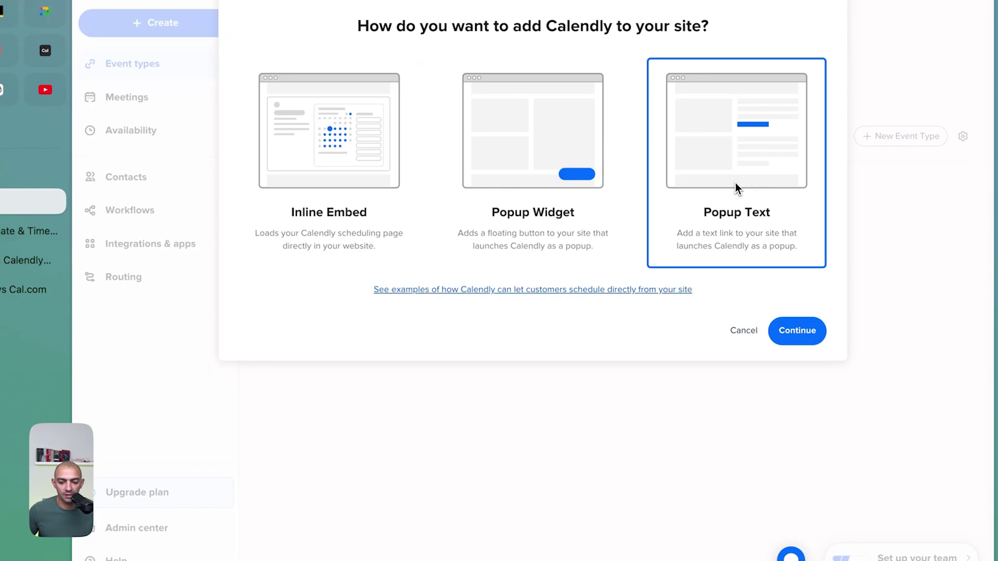
click(809, 333)
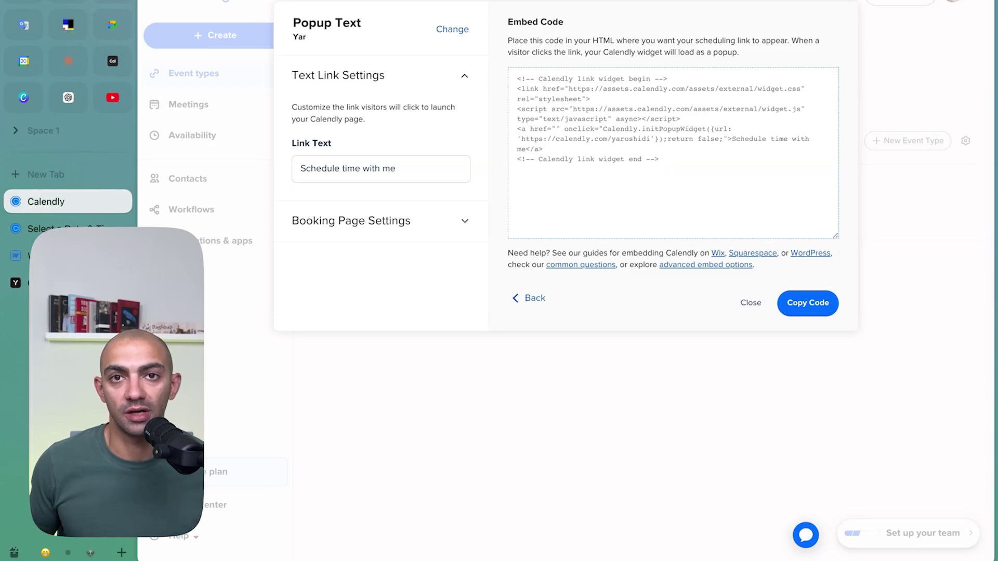
click(667, 173)
click(707, 175)
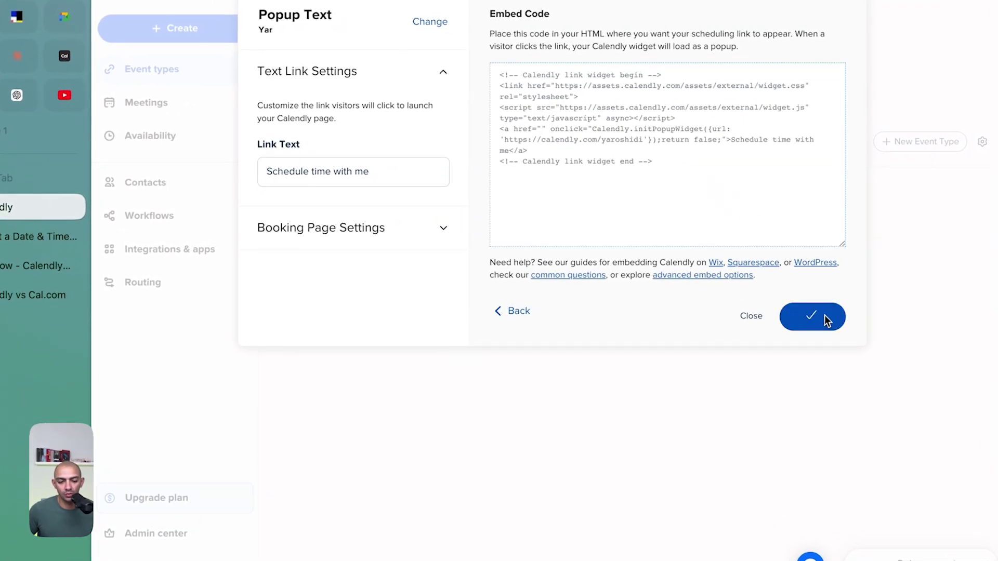
- Paste the Calendly Popup Text code into a new Code Embed in the empty top-right card
click(36, 266)
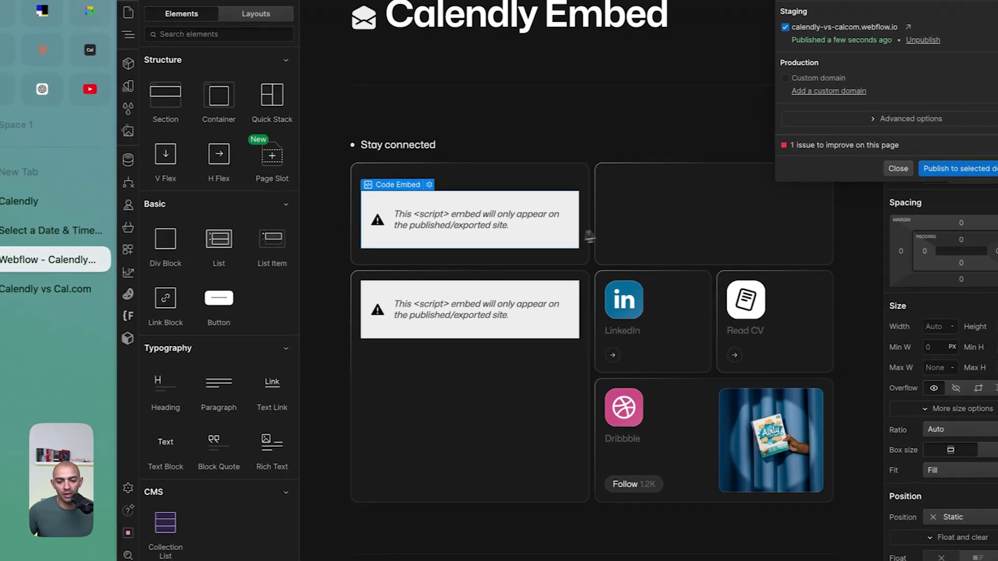
click(671, 230)
key(a)
key(ctrl+e)
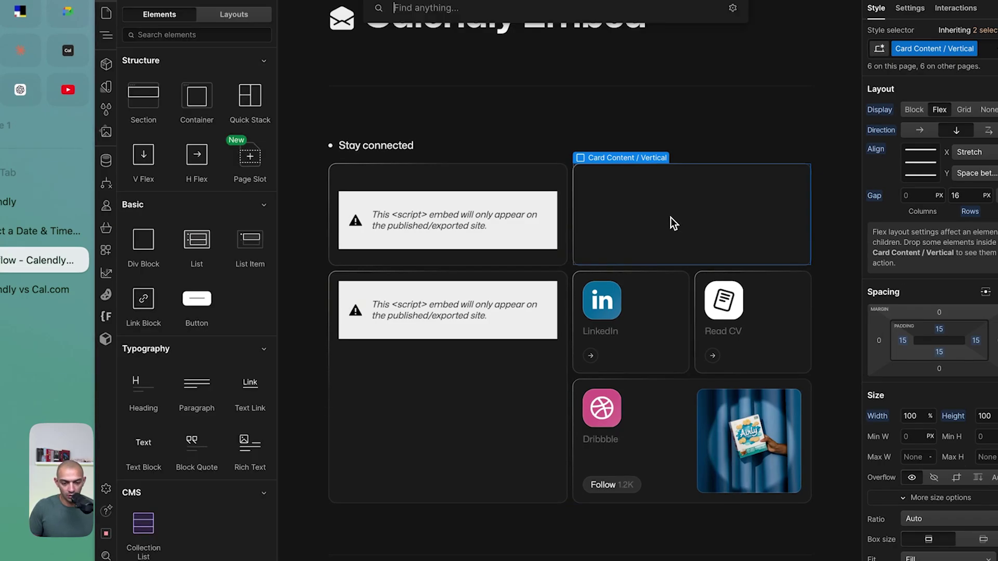
key(Escape)
key(e)
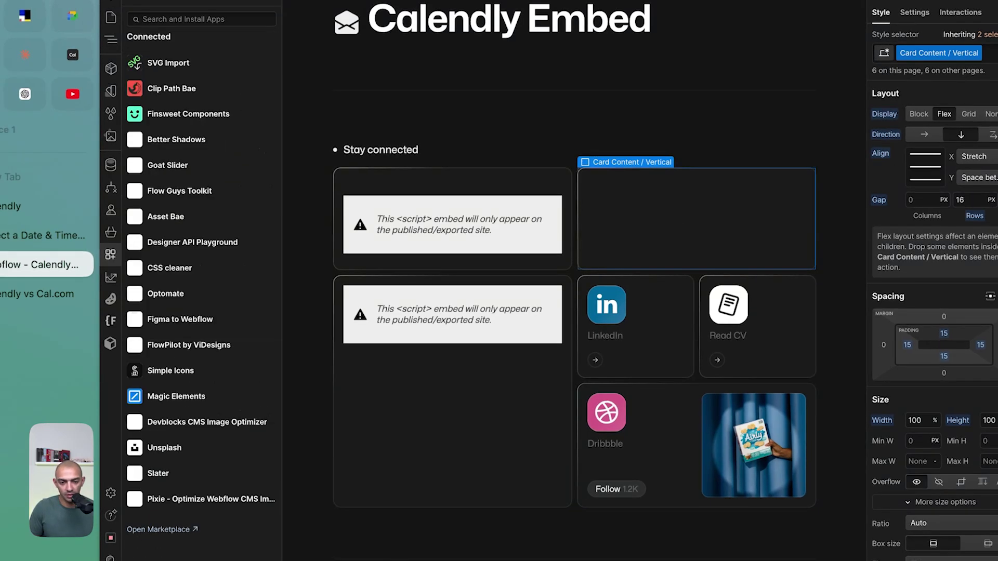
key(ctrl+e)
text(emb)
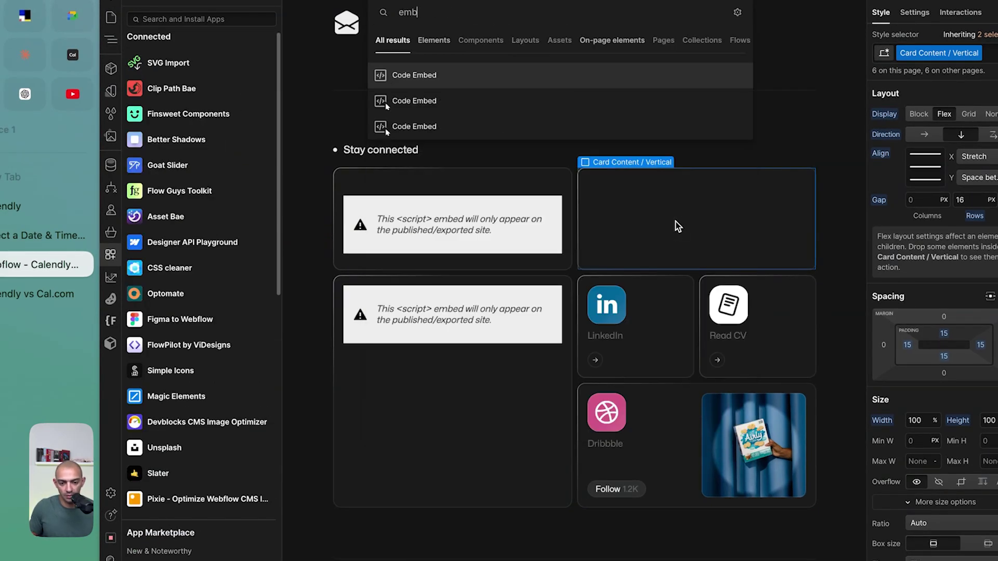
key(Return)
key(ctrl+v)
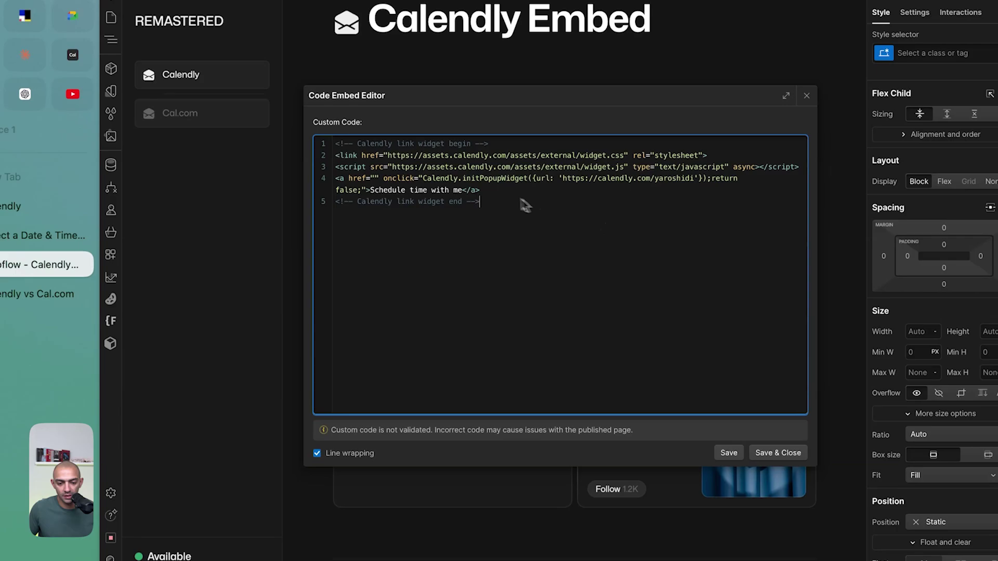
drag(461, 190, 369, 188)
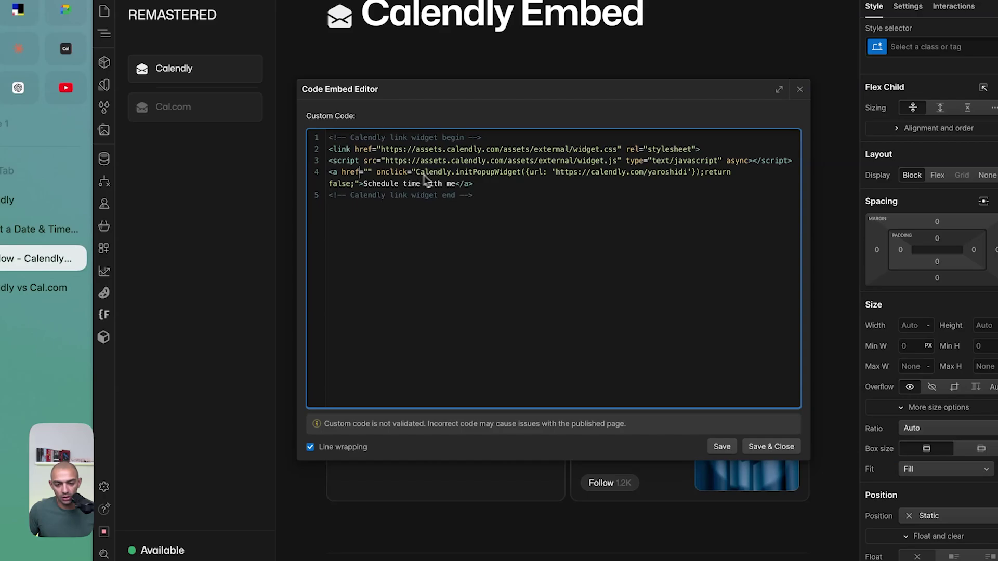
- Save the embed, publish to the staging domain, and close the live Calendly popup
click(772, 447)
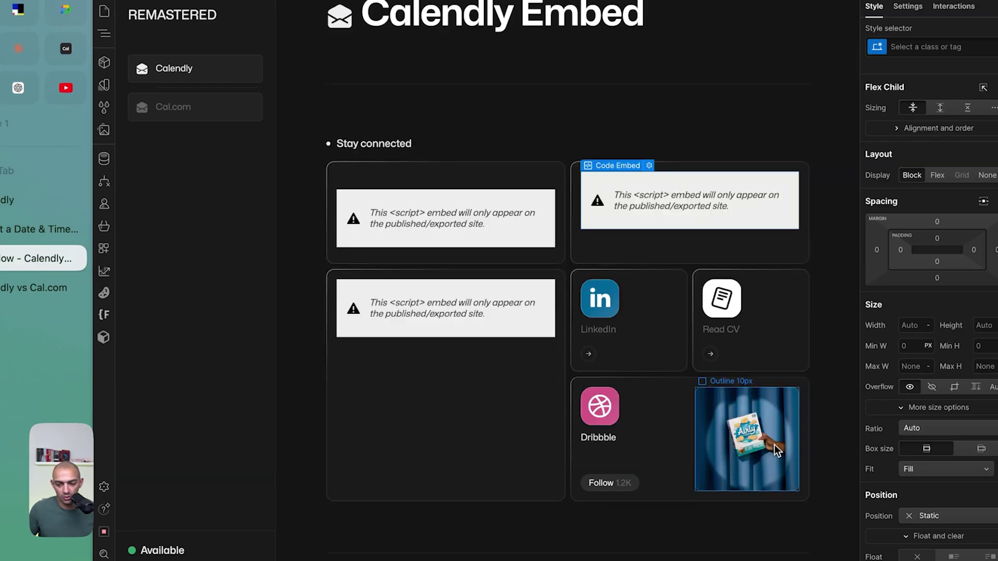
key(shift+p)
click(918, 185)
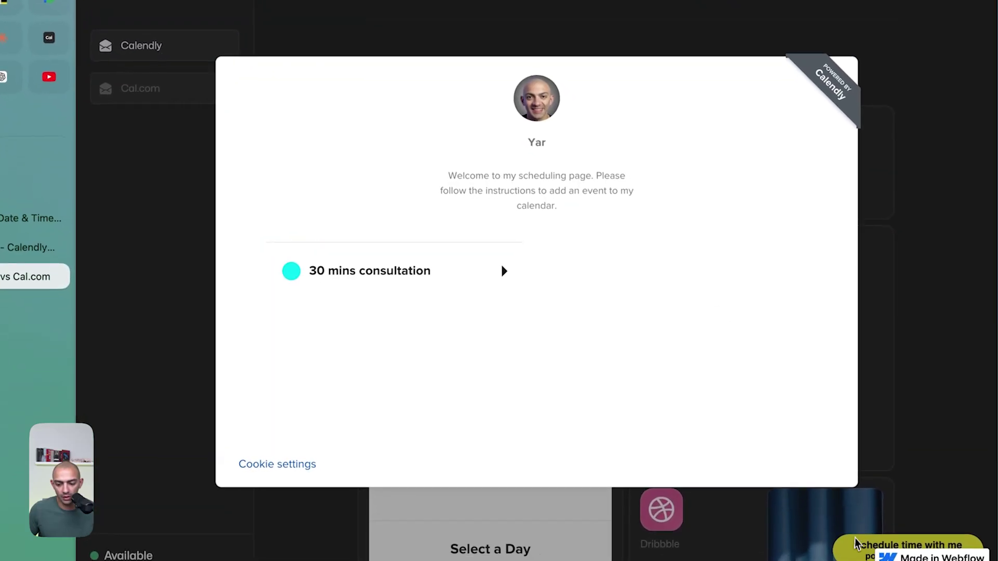
key(Escape)
click(31, 252)
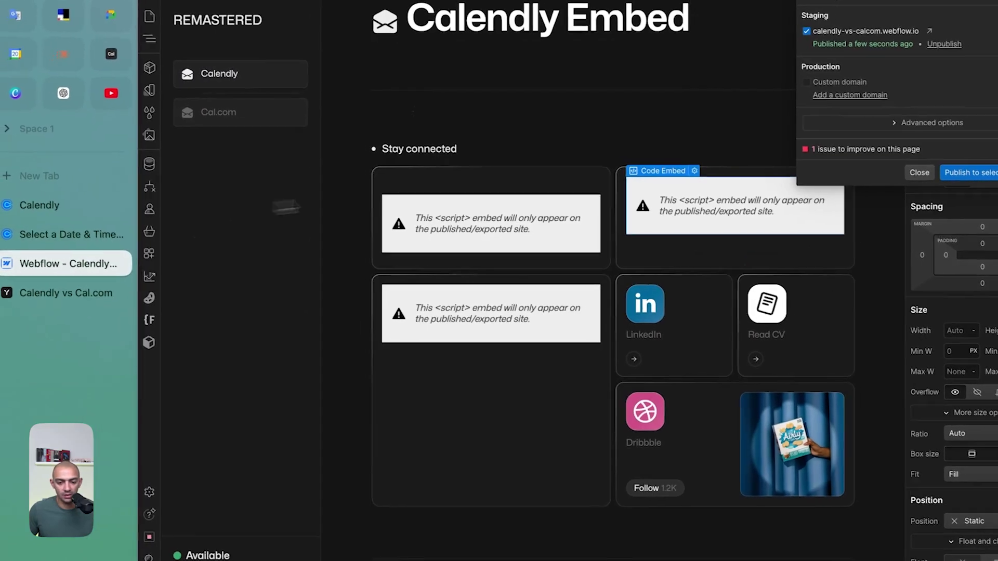
click(705, 258)
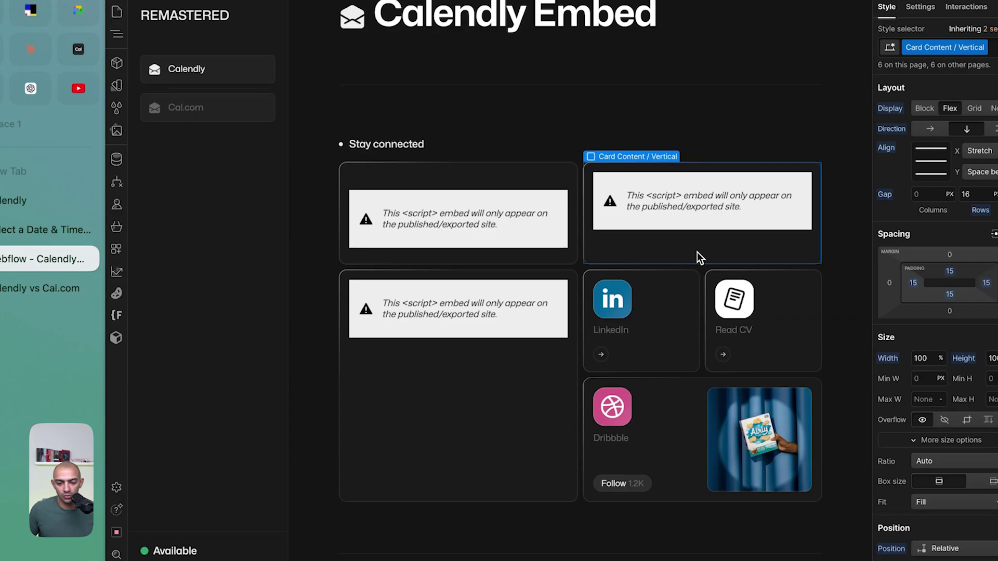
click(656, 199)
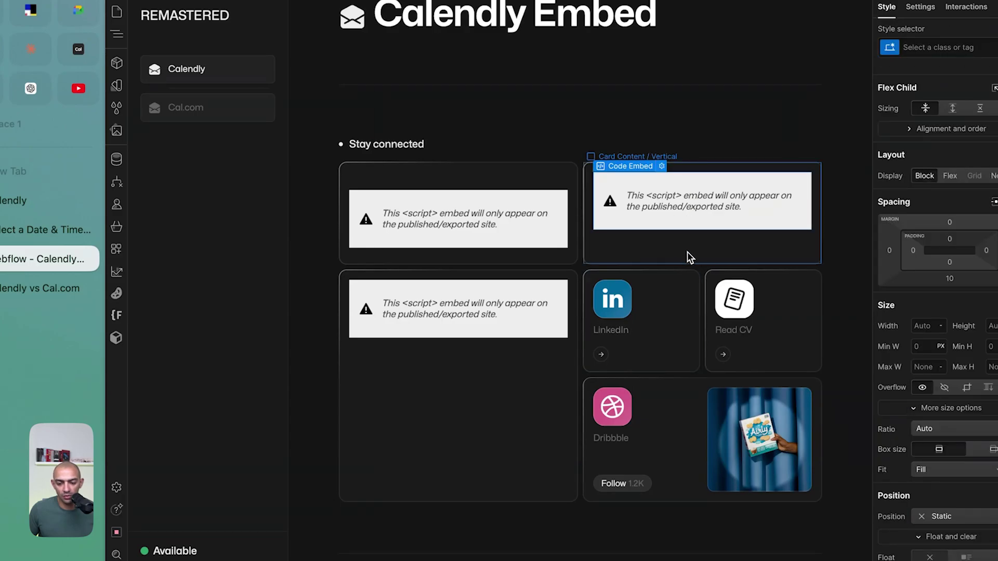
key(a)
click(214, 305)
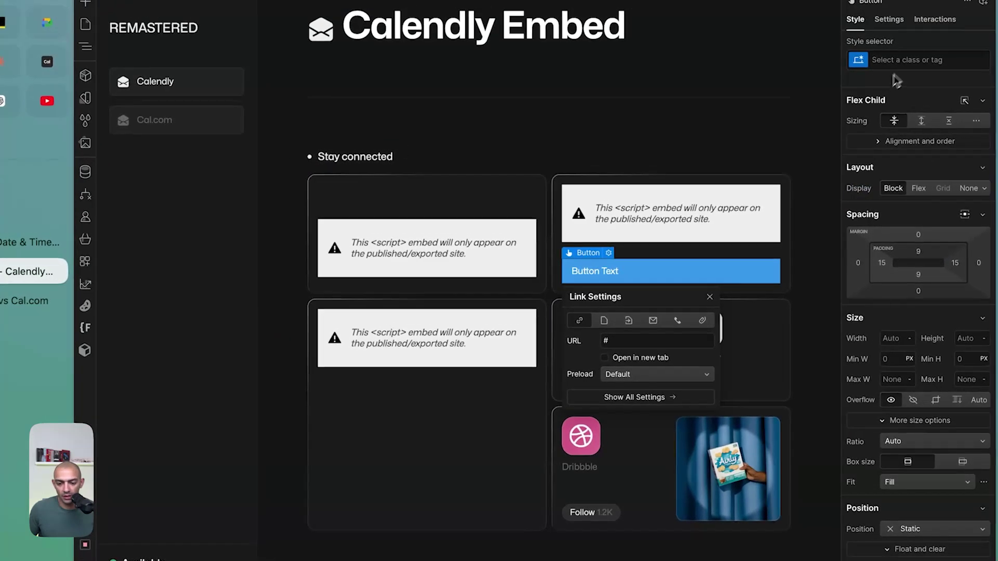
click(907, 66)
text(button)
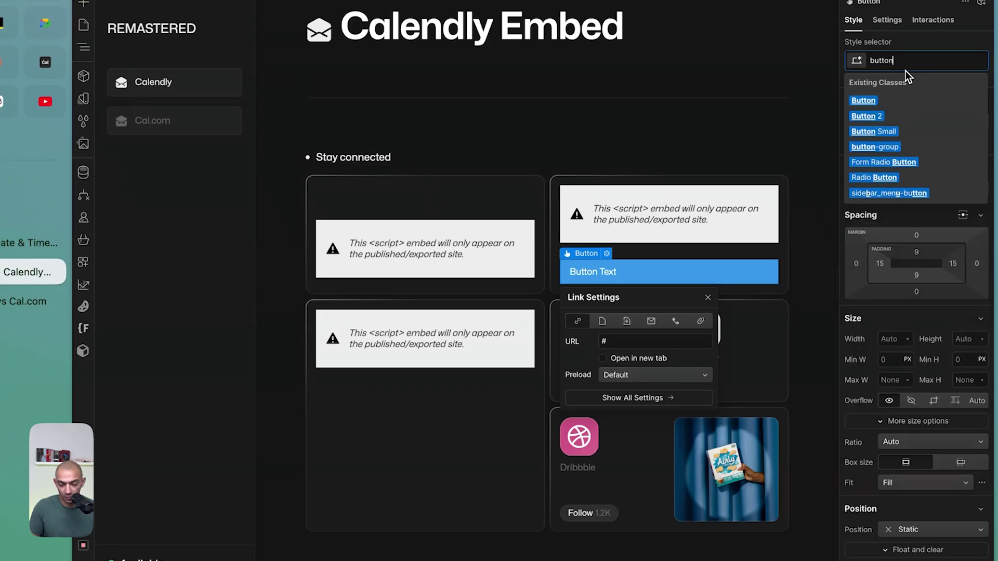
key(Return)
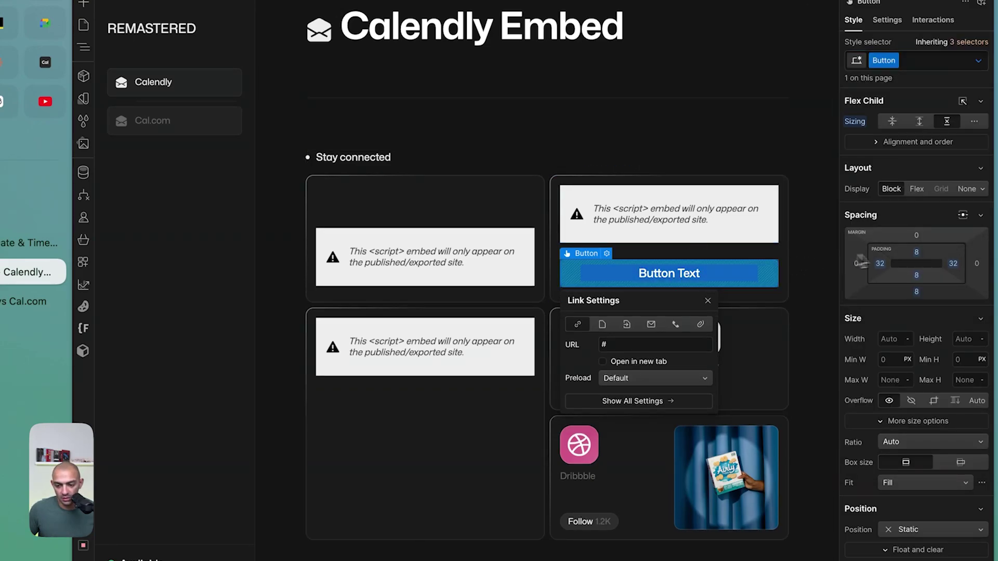
click(753, 283)
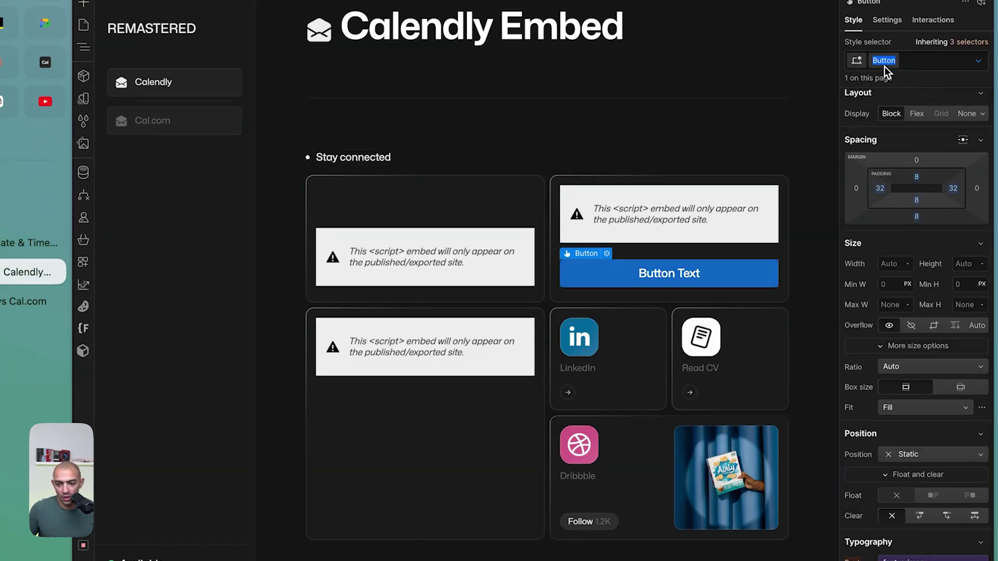
key(BackSpace)
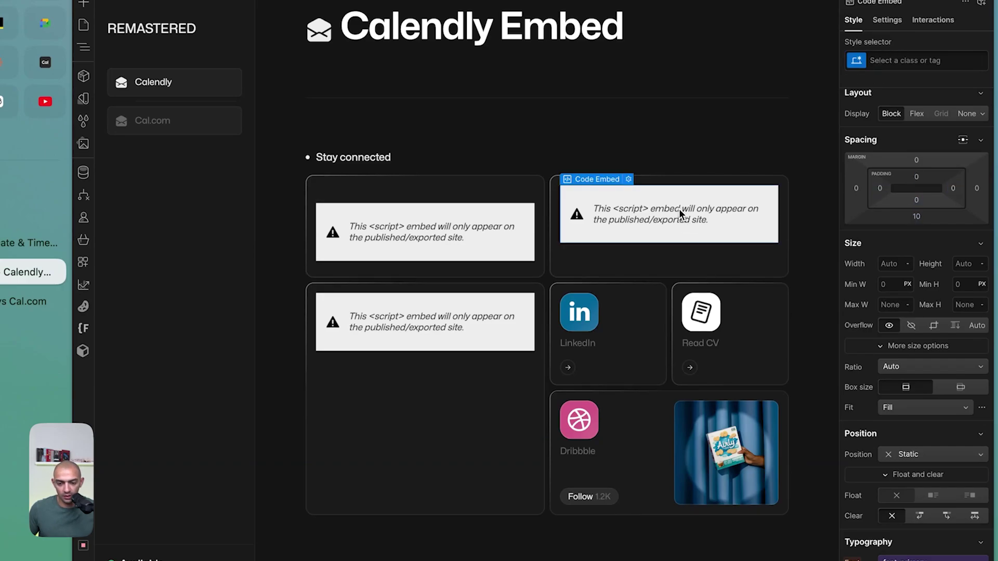
- Add class="button" before the href of the Calendly popup link in the code embed and save
double_click(679, 208)
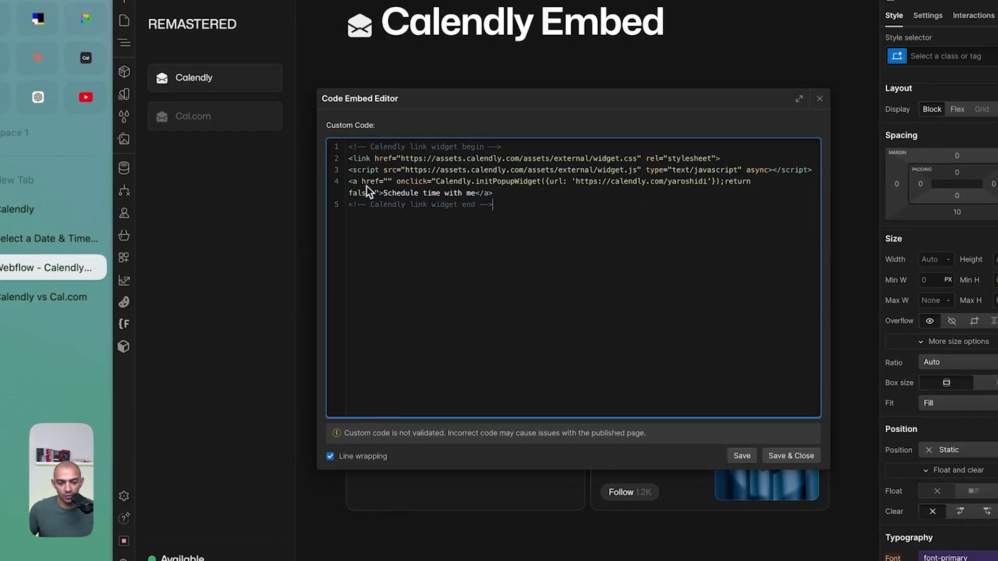
click(364, 184)
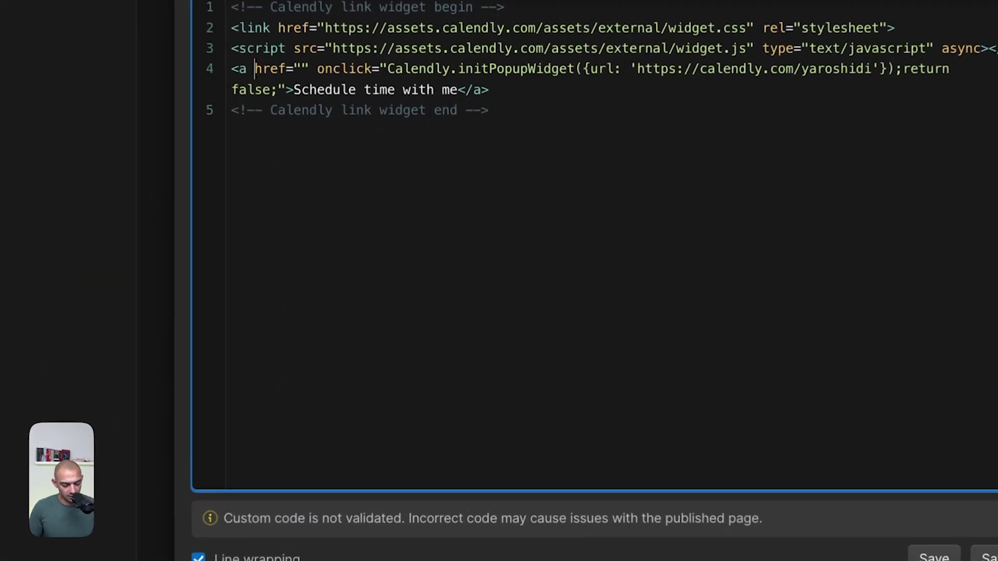
text(class)
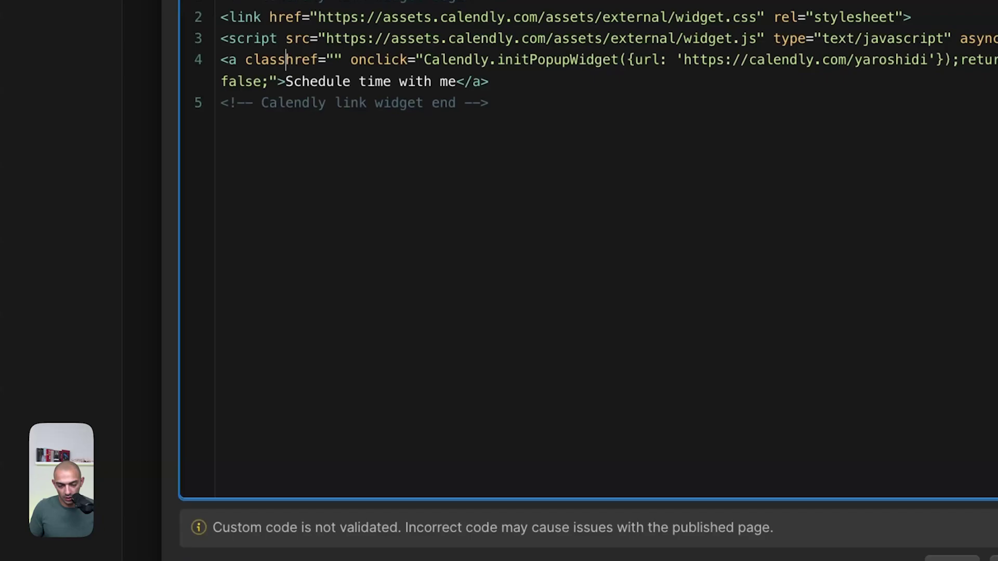
text(="")
key(Left)
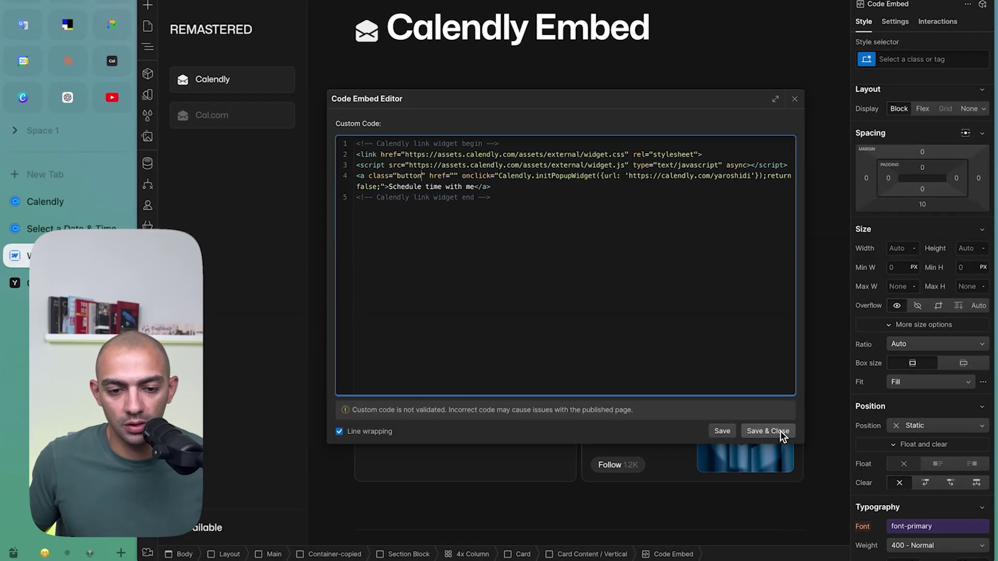
click(781, 431)
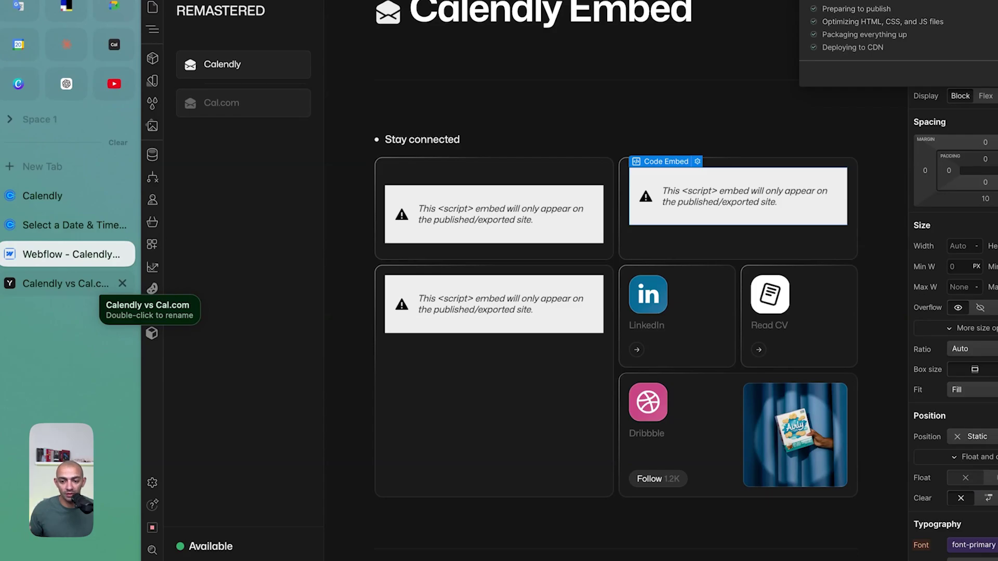
- View the published page to confirm 'Schedule time with me' now appears as a blue button
click(65, 284)
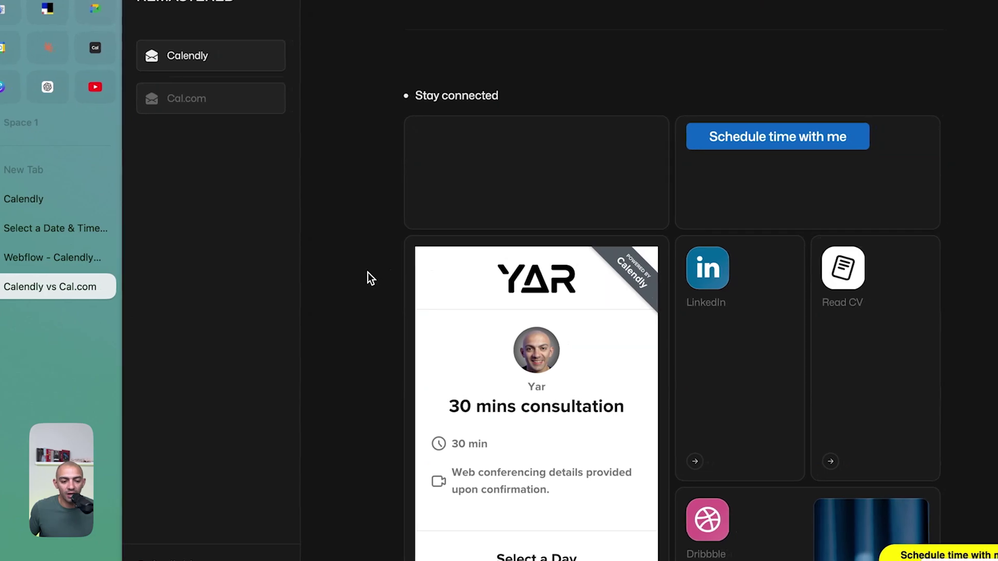
- Back in the Webflow designer, review the booking URL in the Calendly code embed and save
click(42, 225)
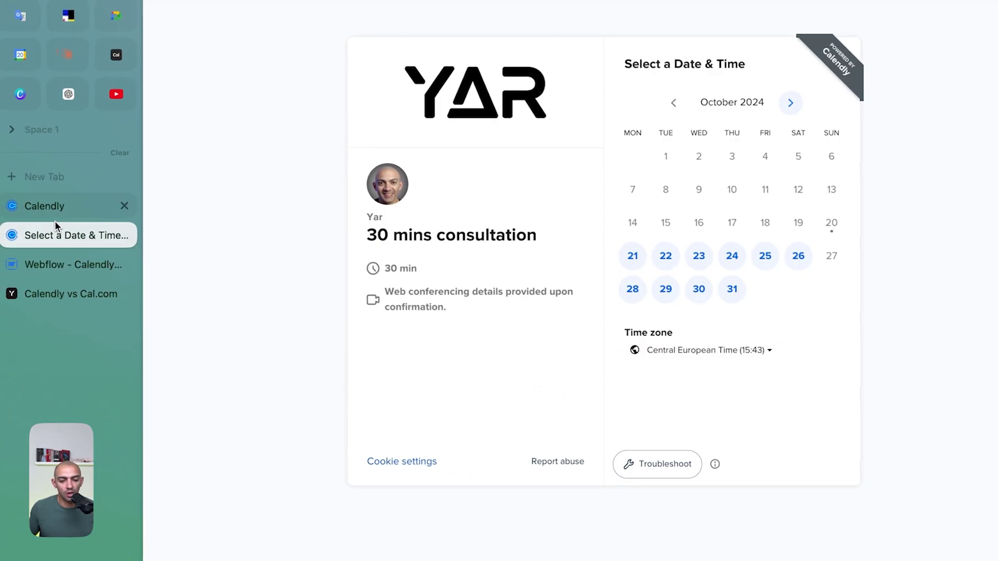
click(31, 200)
click(104, 265)
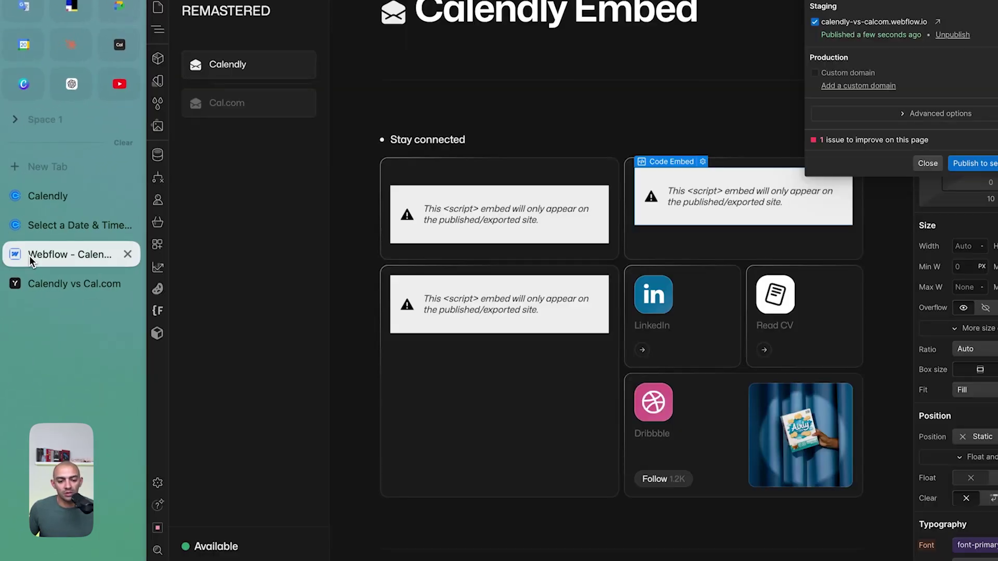
click(680, 172)
click(681, 170)
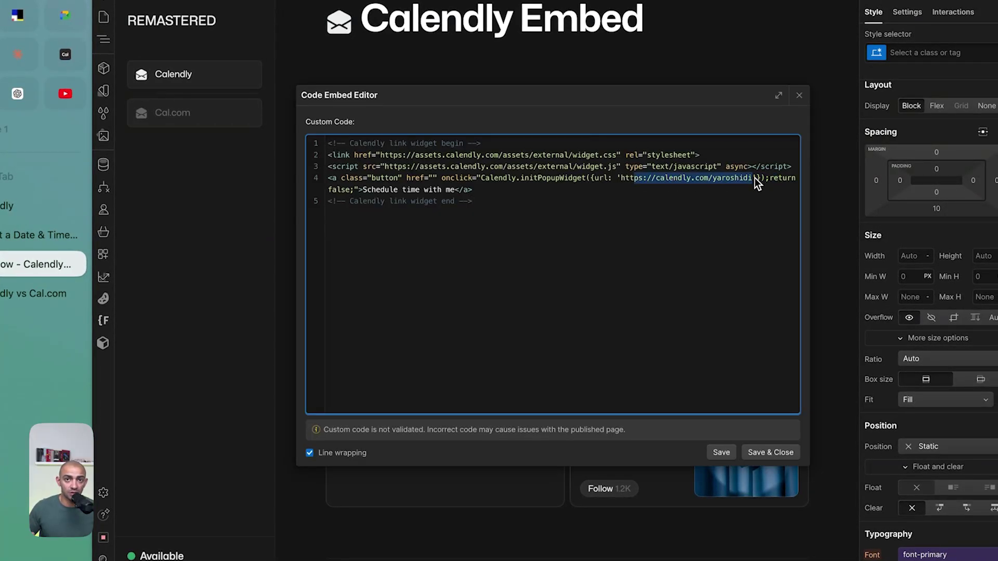
click(712, 178)
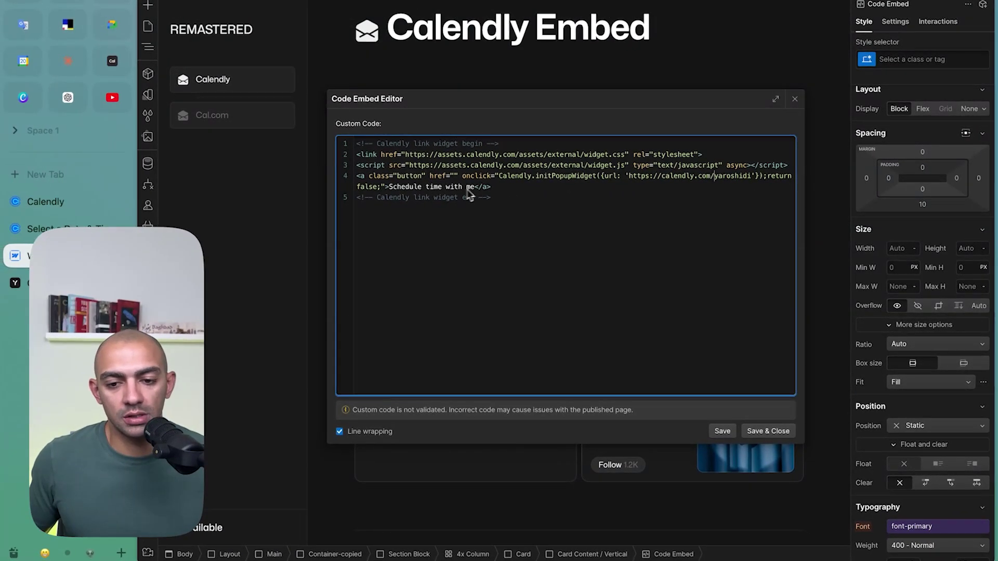
click(772, 433)
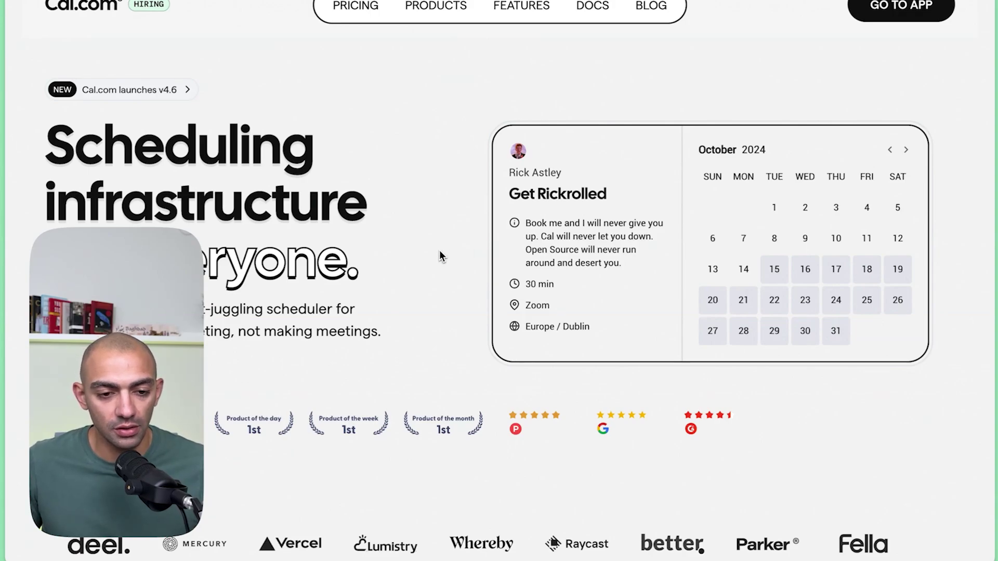
- Browse Cal.com's Pricing page: free Individuals, Teams at $15/user/month, and contact-us Enterprise
click(366, 9)
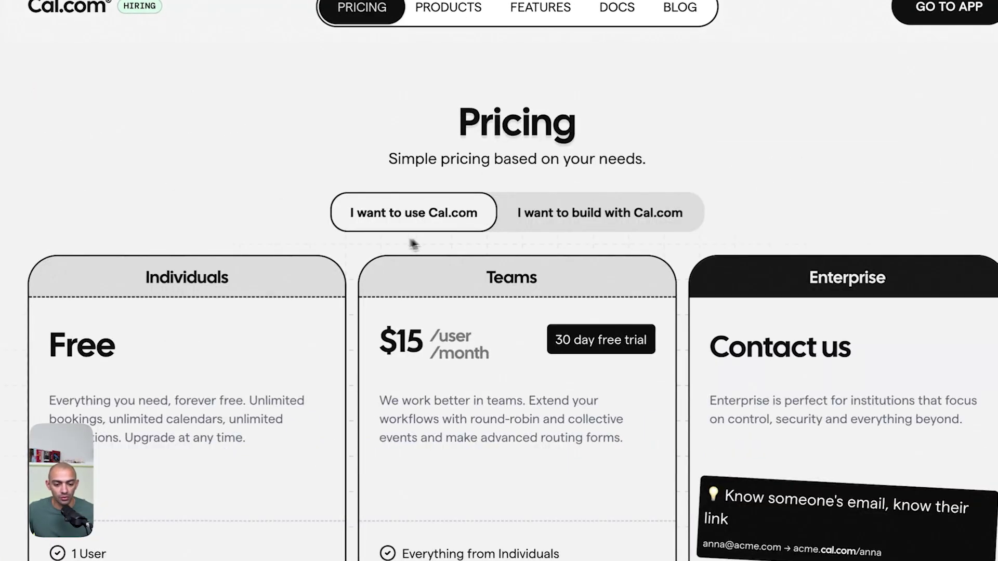
scroll(359, 239, down, 5)
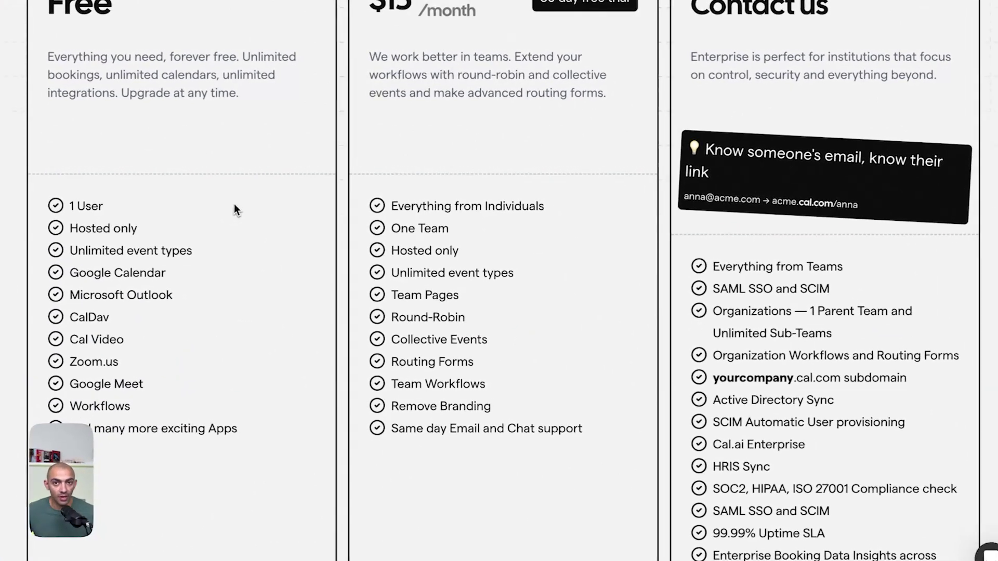
scroll(218, 236, down, 1)
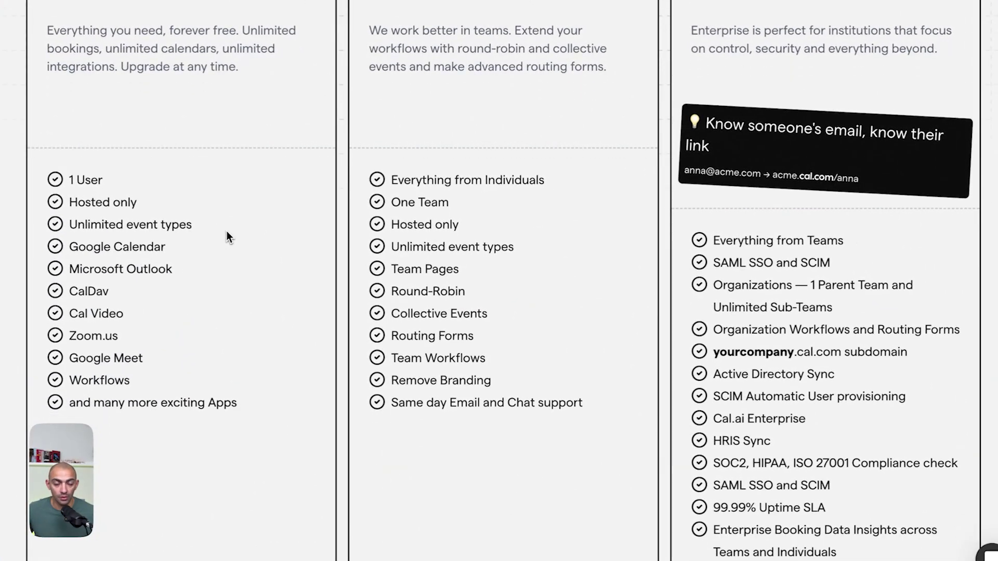
scroll(249, 232, down, 2)
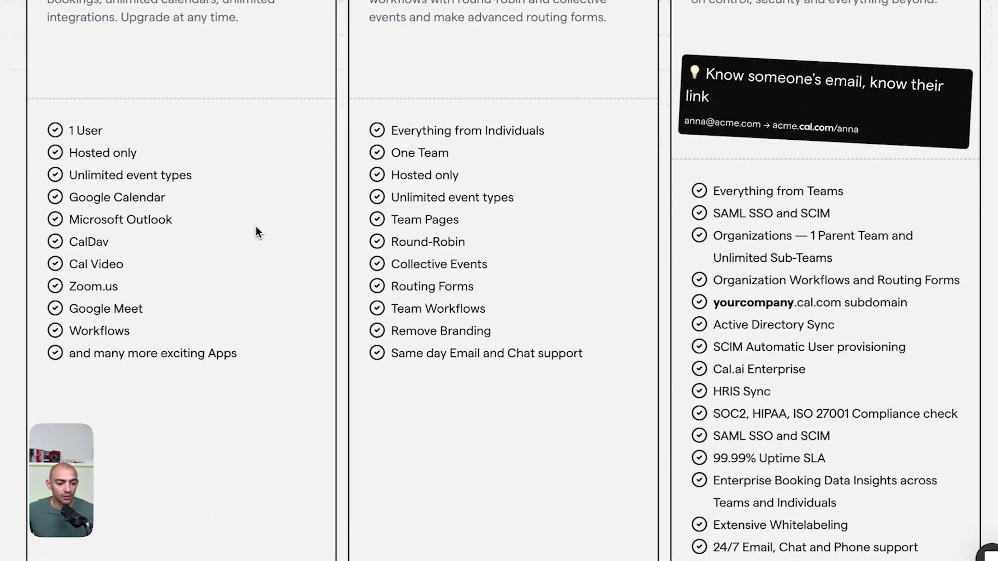
scroll(258, 221, up, 15)
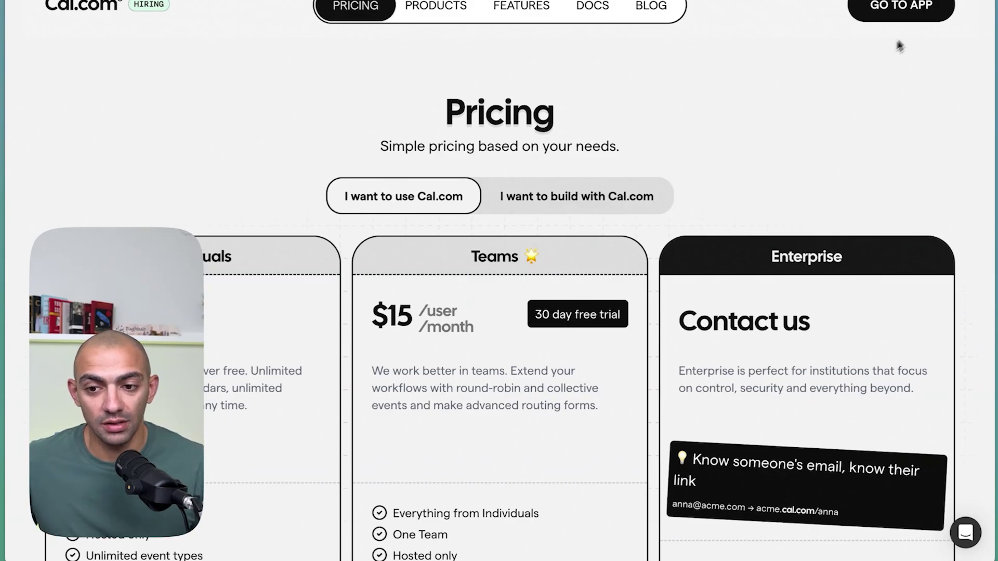
- Go to the Cal.com app to see the Event Types list
click(922, 17)
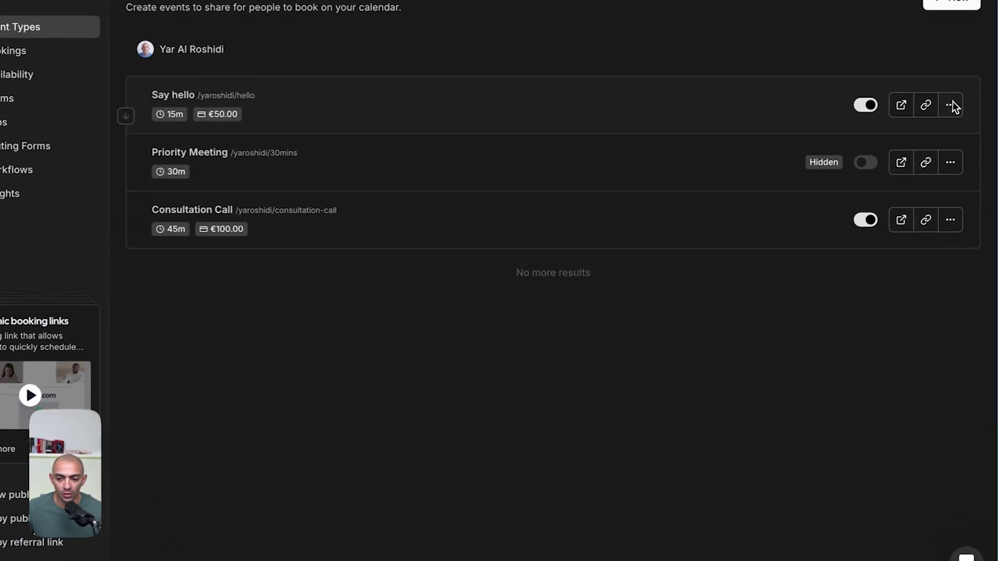
- Choose the inline embed option for the Say hello event
click(953, 107)
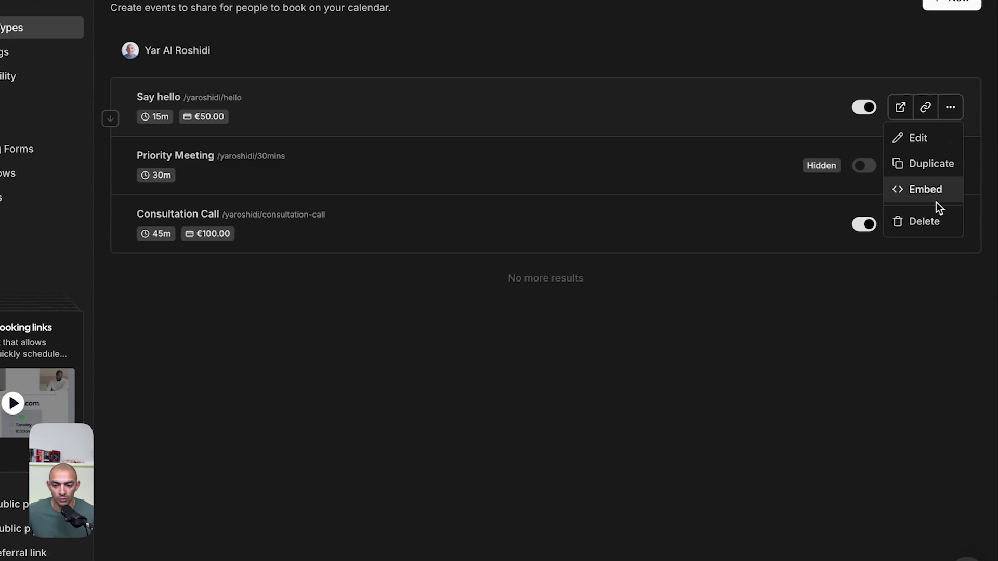
click(937, 198)
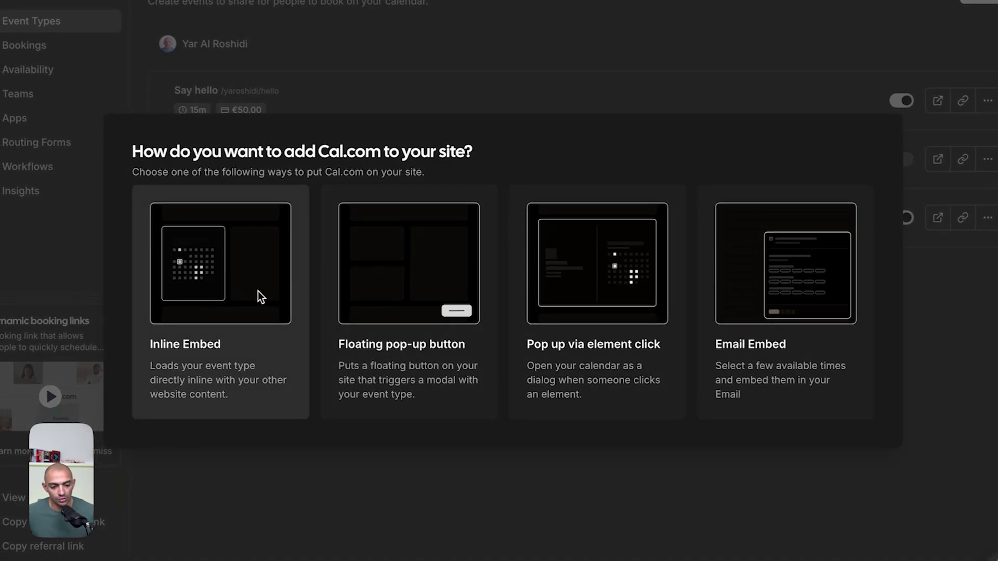
click(239, 273)
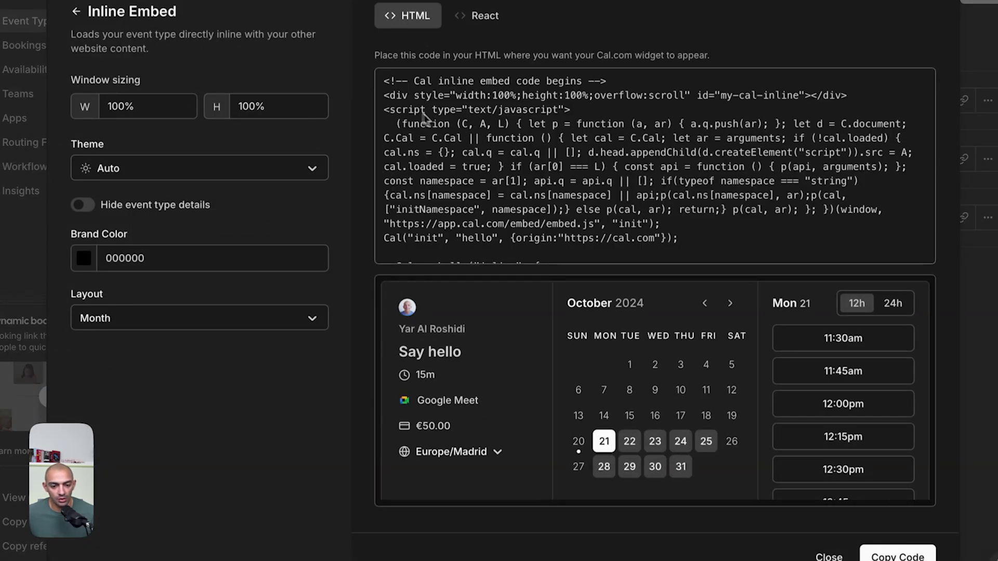
drag(389, 81, 618, 178)
click(617, 178)
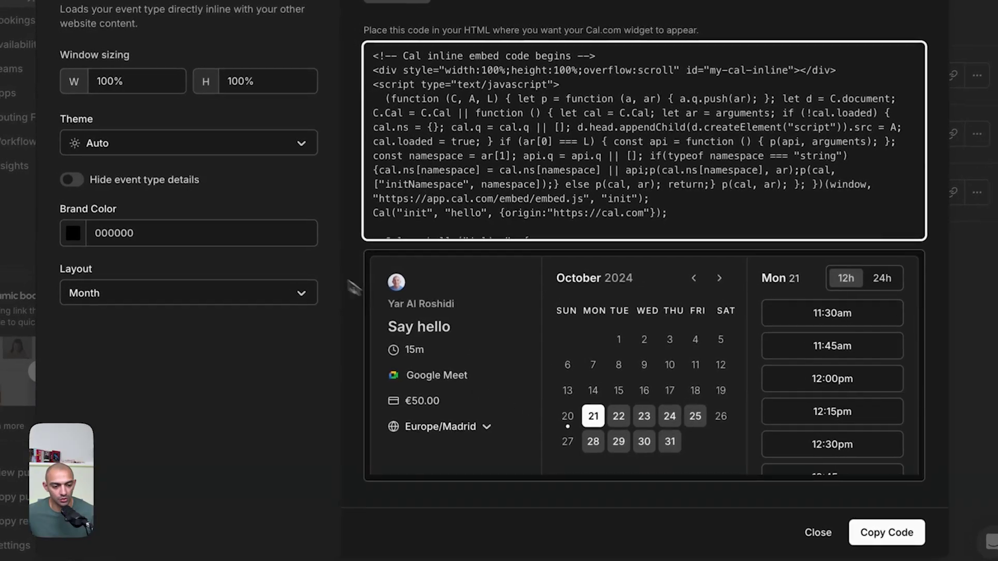
- Set the embed brand colour to red (ff0000)
double_click(185, 236)
click(110, 246)
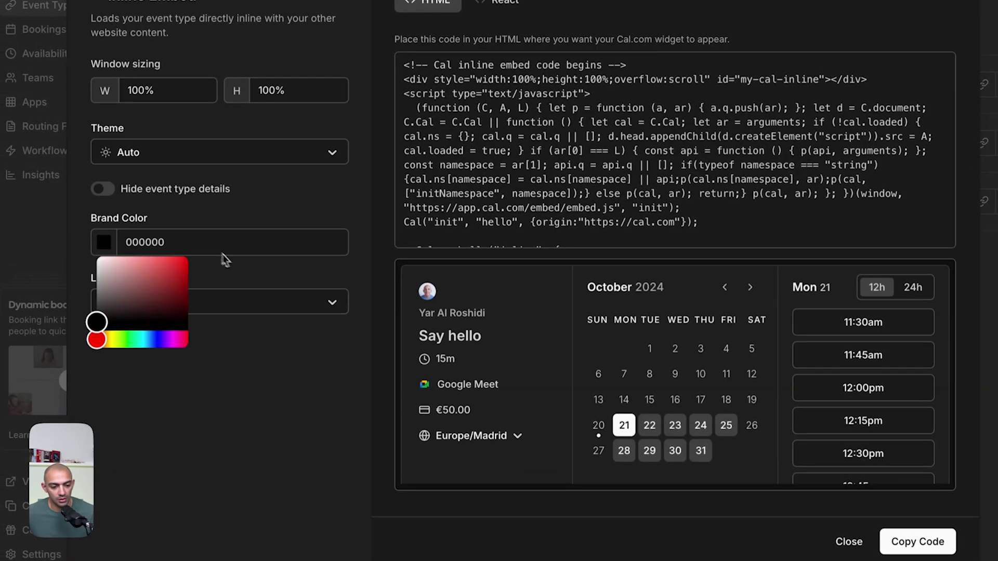
drag(99, 327, 192, 260)
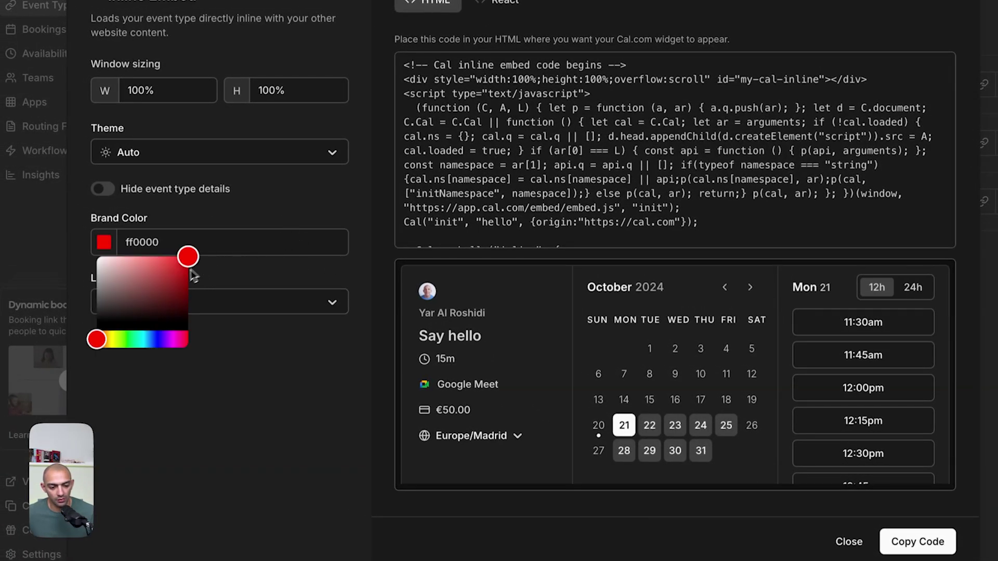
click(222, 347)
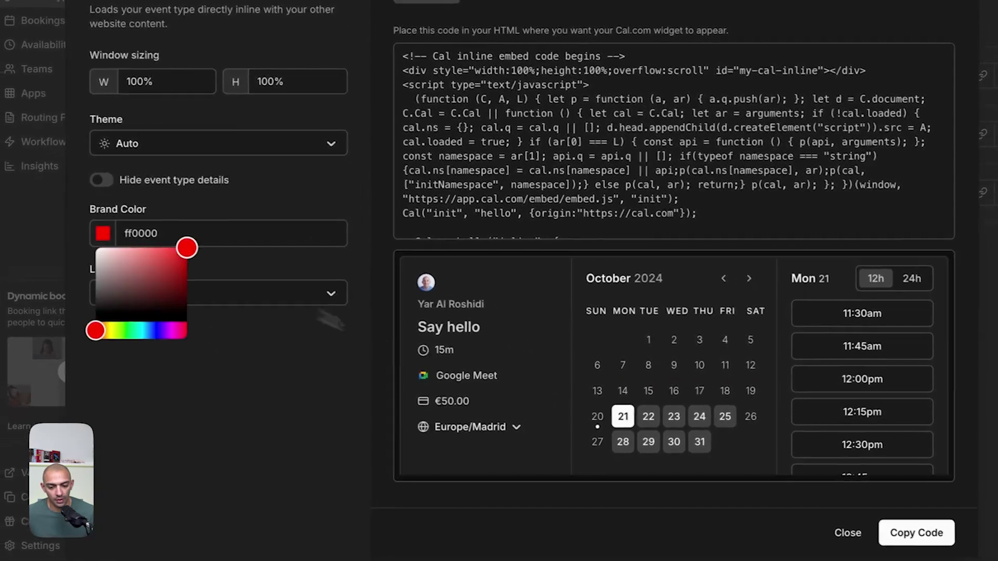
click(328, 411)
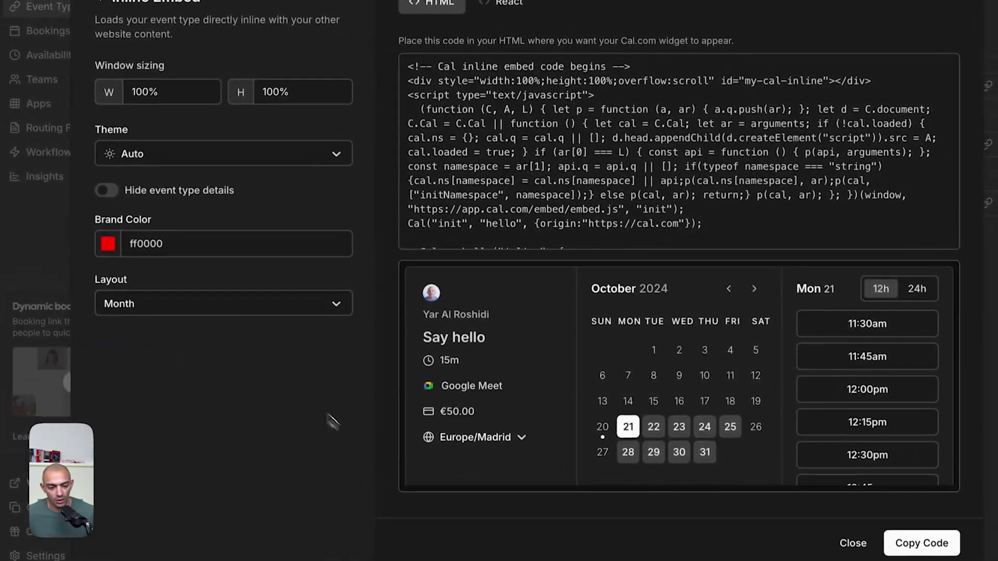
- Set the embed layout to Month and keep the Auto theme
click(188, 306)
click(135, 352)
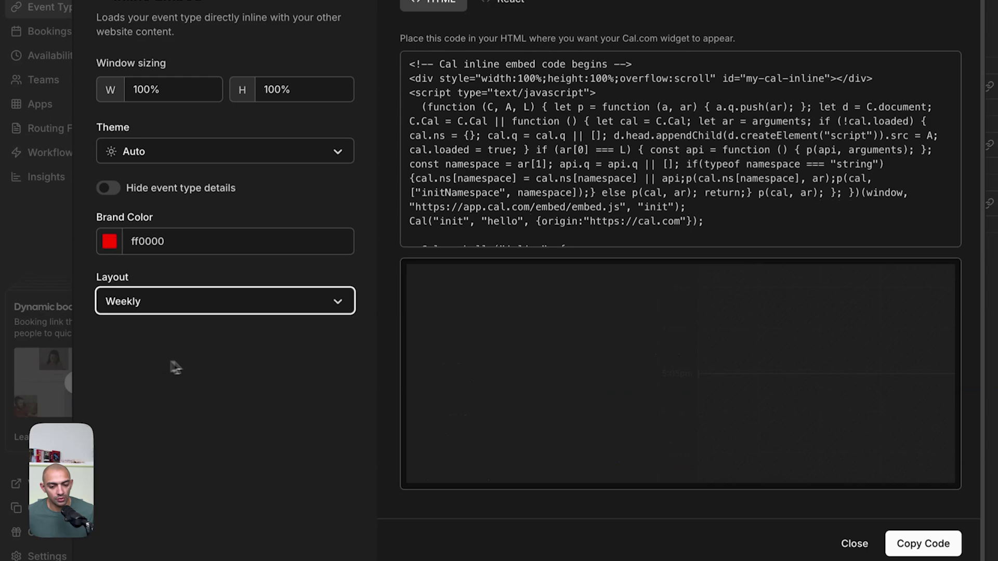
click(280, 310)
click(191, 336)
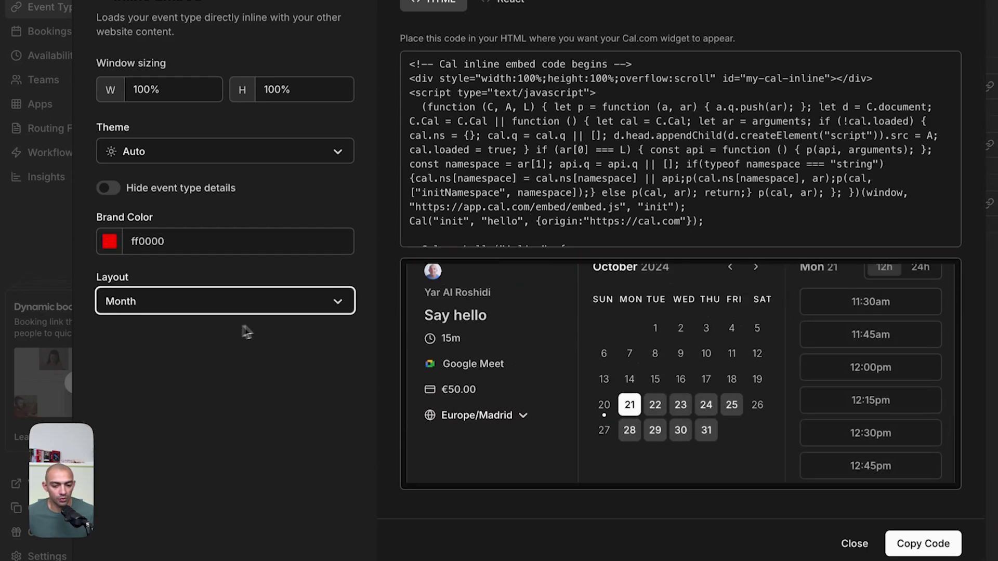
click(218, 311)
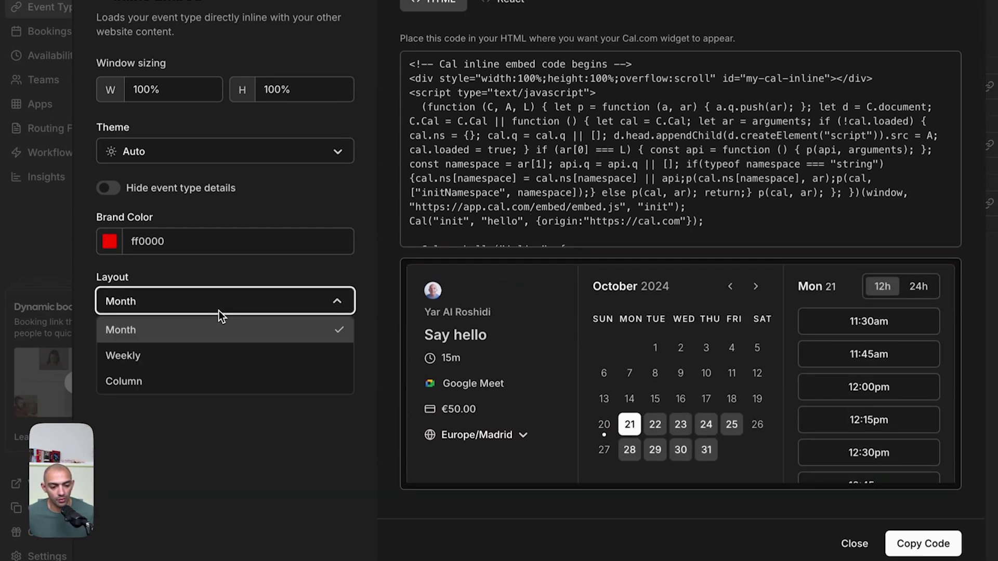
click(219, 311)
click(146, 161)
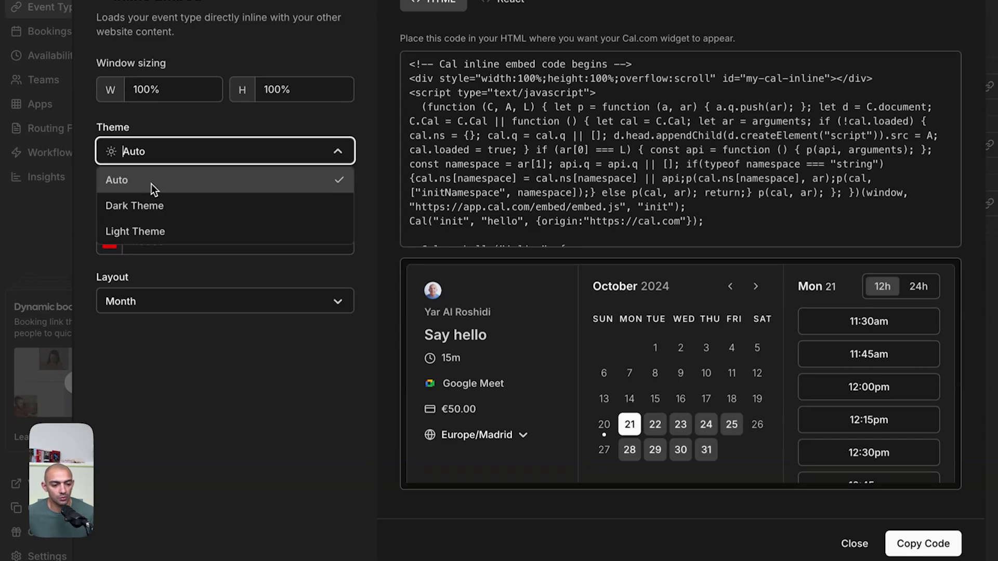
click(229, 145)
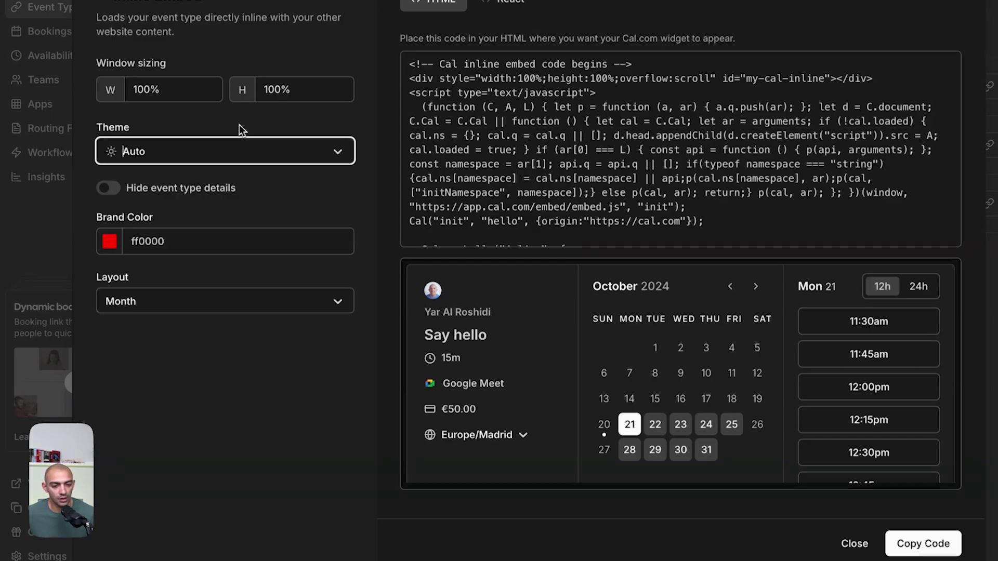
click(145, 92)
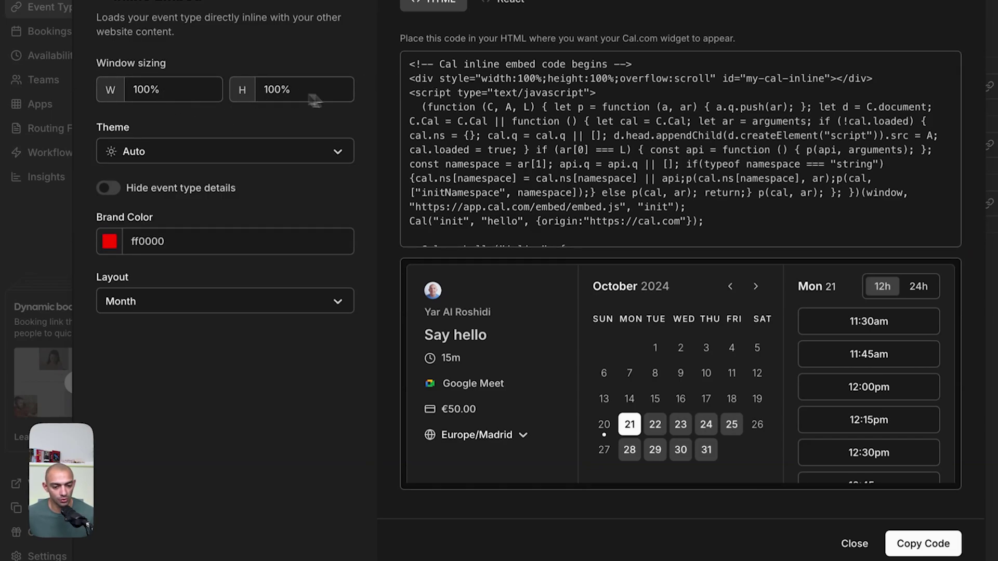
- Copy the inline embed code and return to Webflow
click(561, 141)
key(ctrl+a)
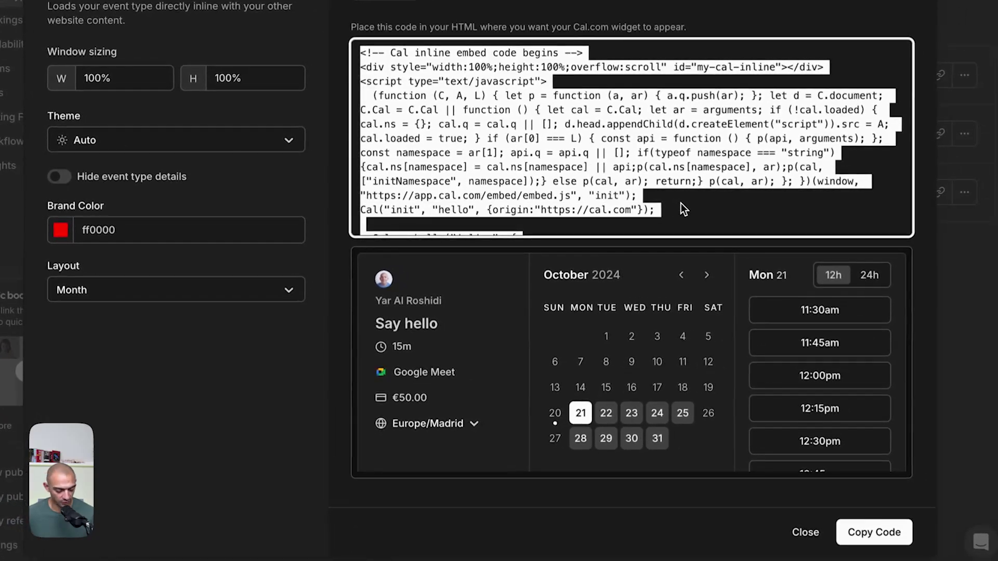
scroll(681, 203, down, 3)
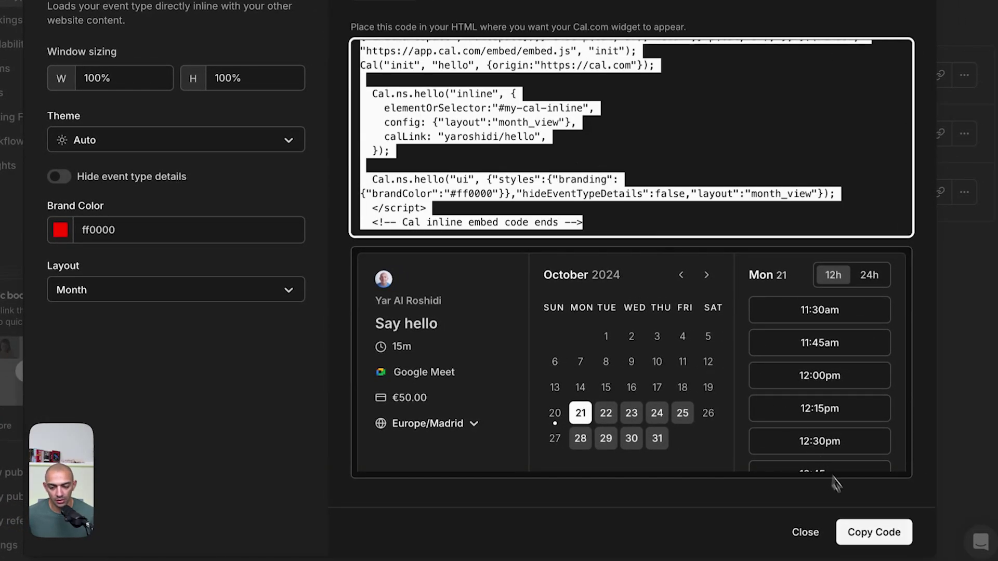
click(872, 532)
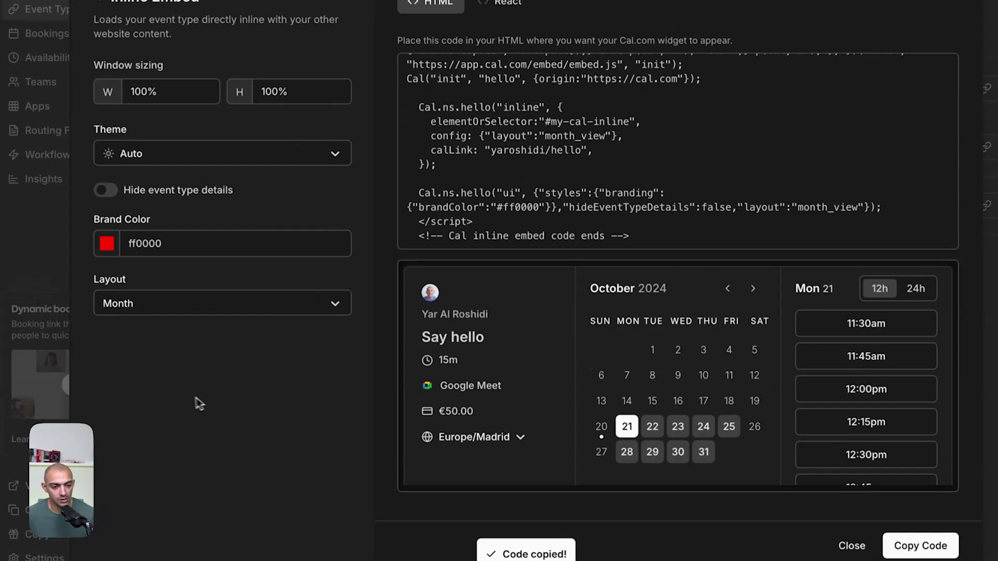
key(alt+Tab)
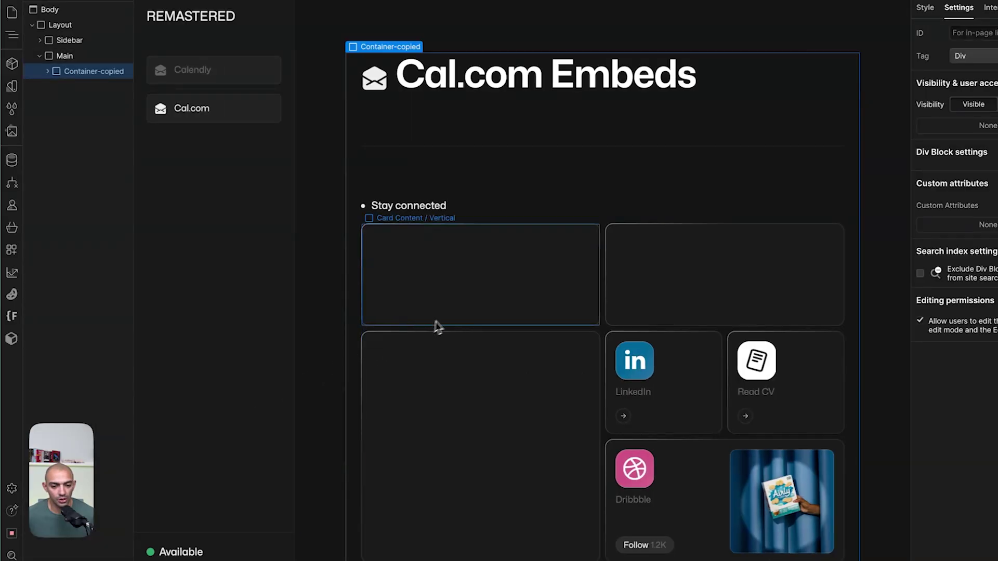
- Add a Code Embed with the pasted Cal.com inline code to the lower-left card, then publish to staging
click(436, 327)
click(487, 464)
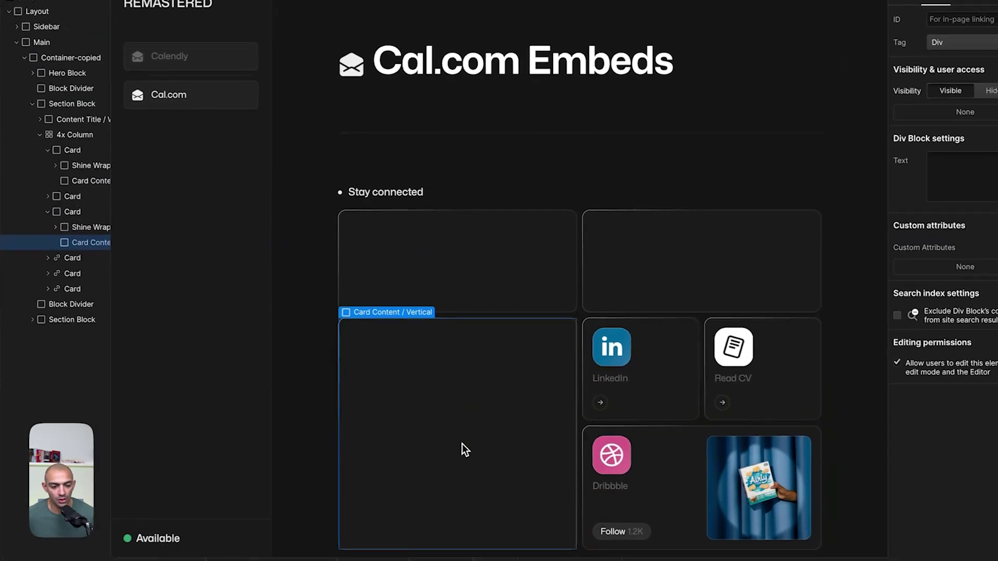
scroll(463, 447, down, 4)
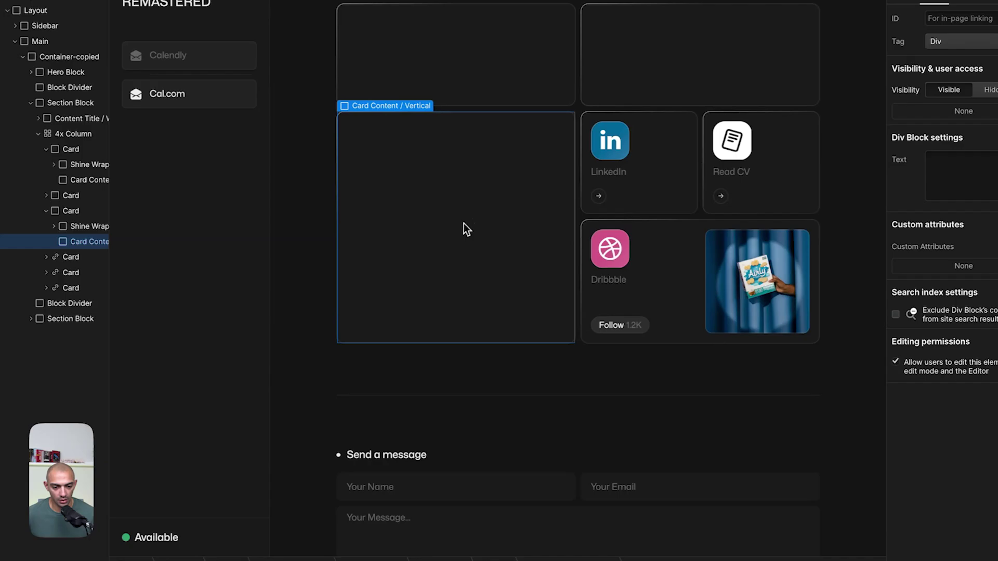
key(ctrl+k)
text(embed)
key(Return)
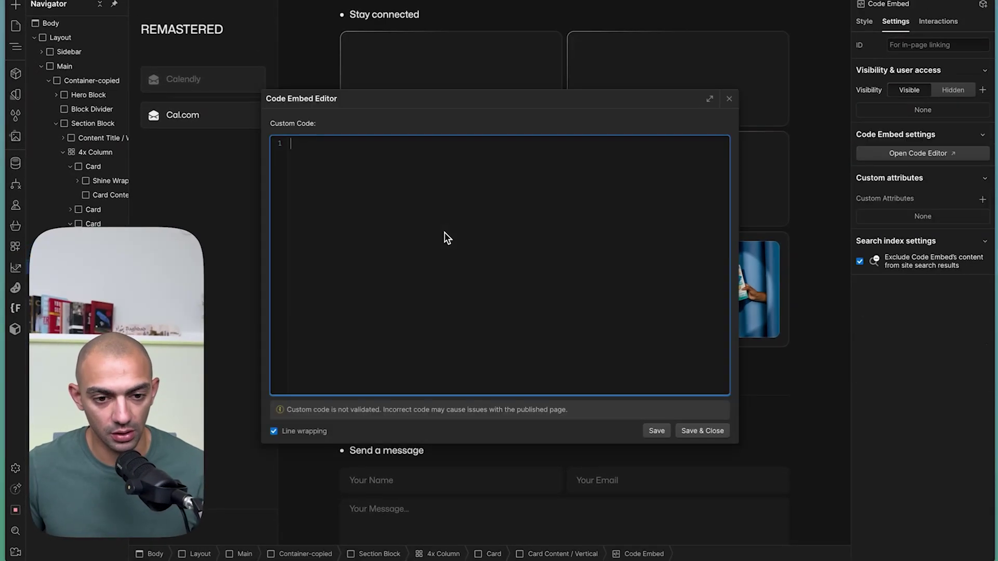
key(ctrl+v)
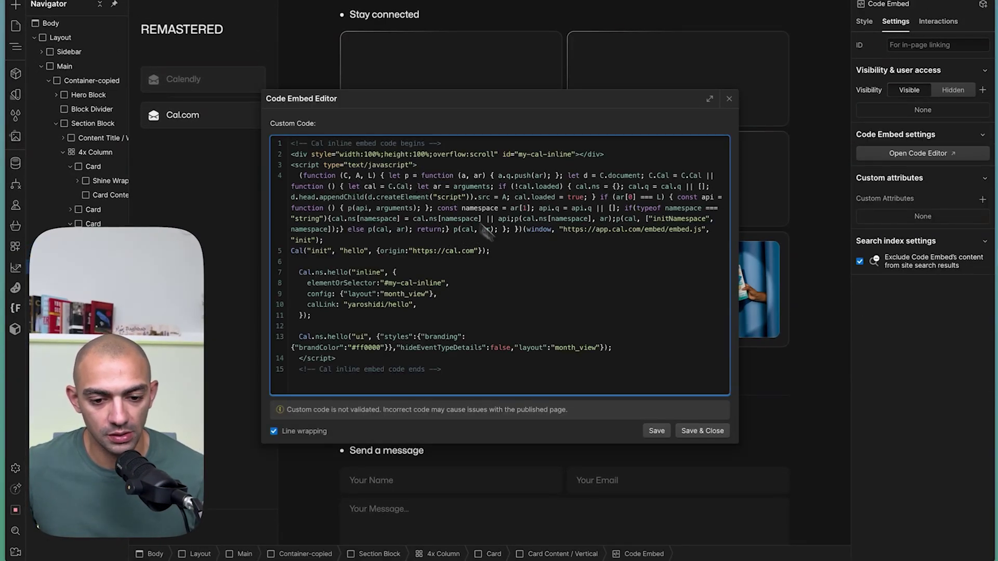
click(709, 436)
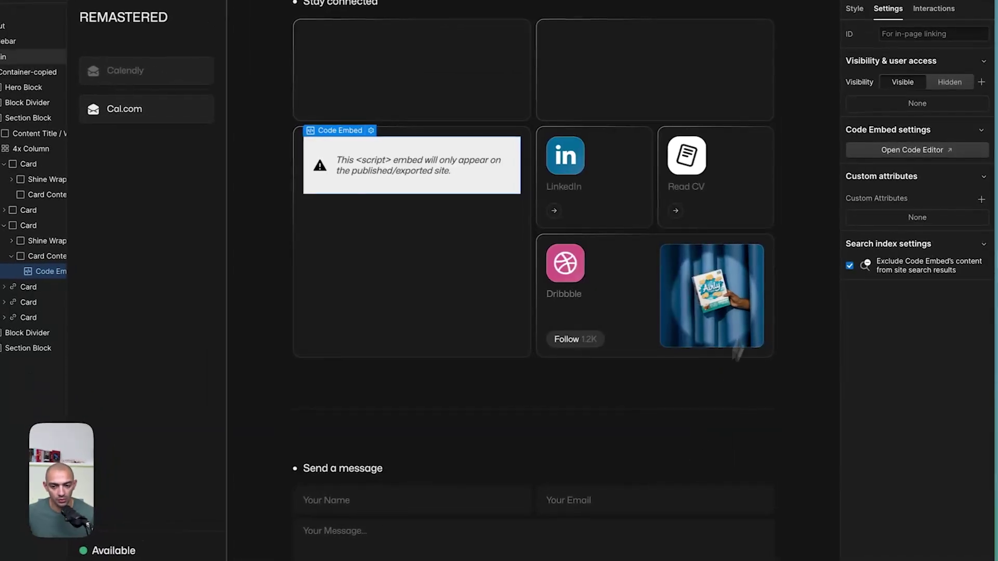
key(shift+p)
click(897, 180)
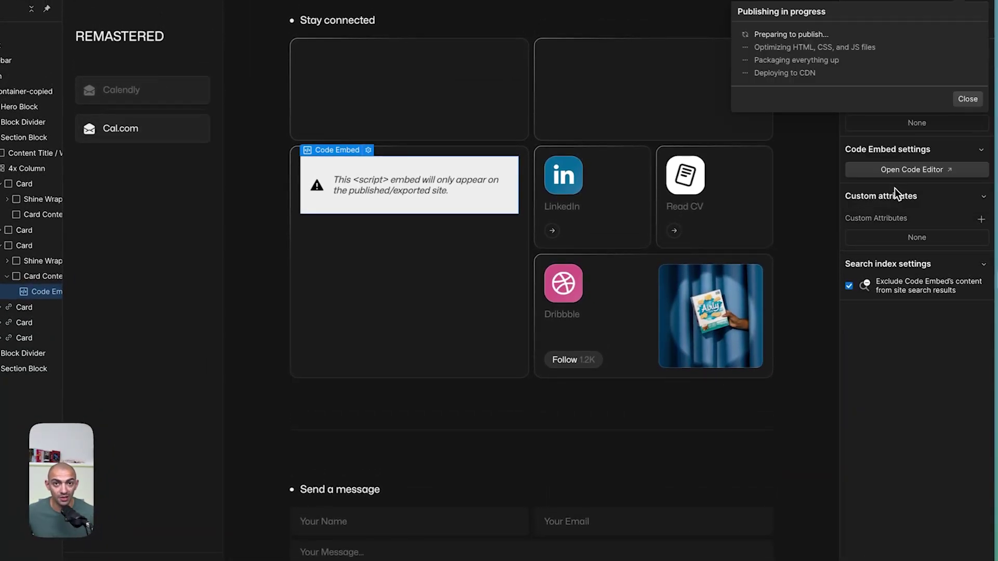
- Open the staging site, scroll through the embedded Cal.com calendar, then go back to Webflow
click(886, 48)
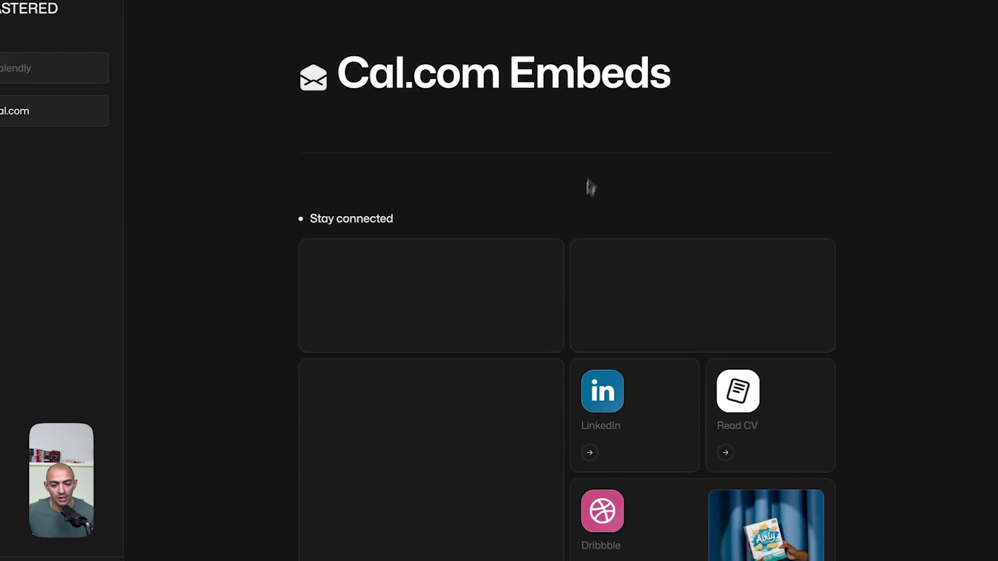
scroll(519, 244, down, 3)
scroll(339, 280, down, 3)
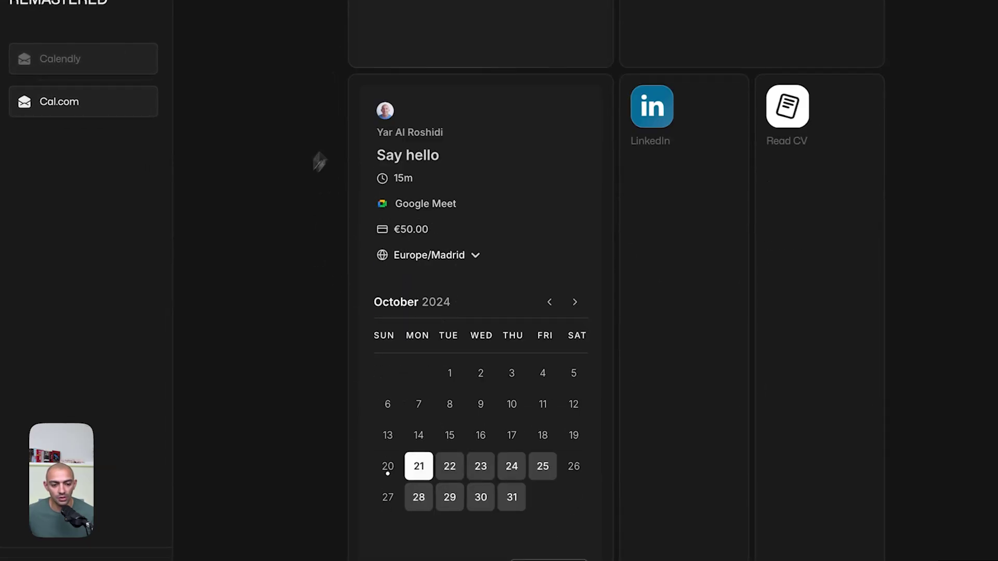
scroll(507, 312, down, 3)
scroll(502, 390, down, 10)
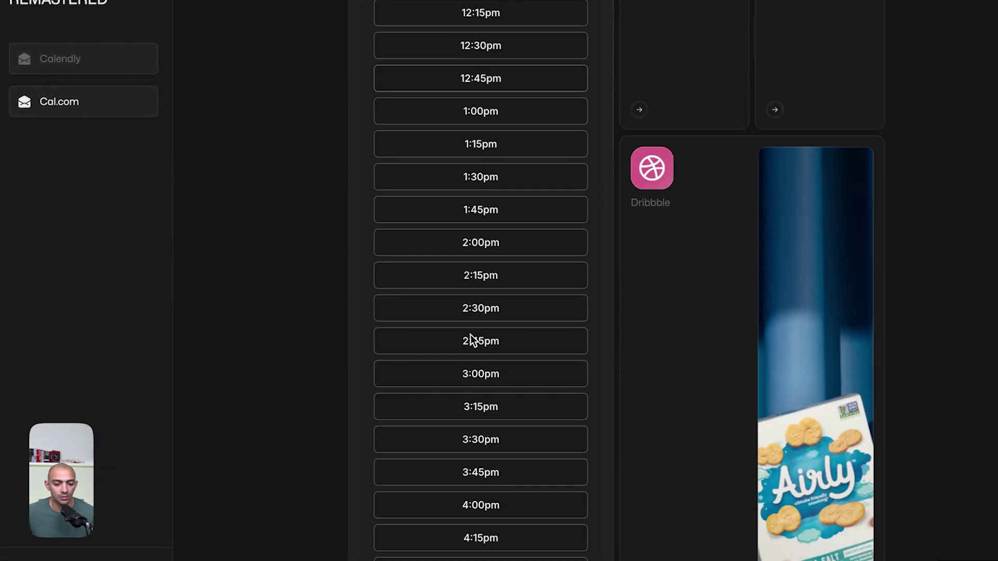
scroll(470, 335, up, 5)
scroll(470, 338, up, 10)
scroll(495, 294, down, 6)
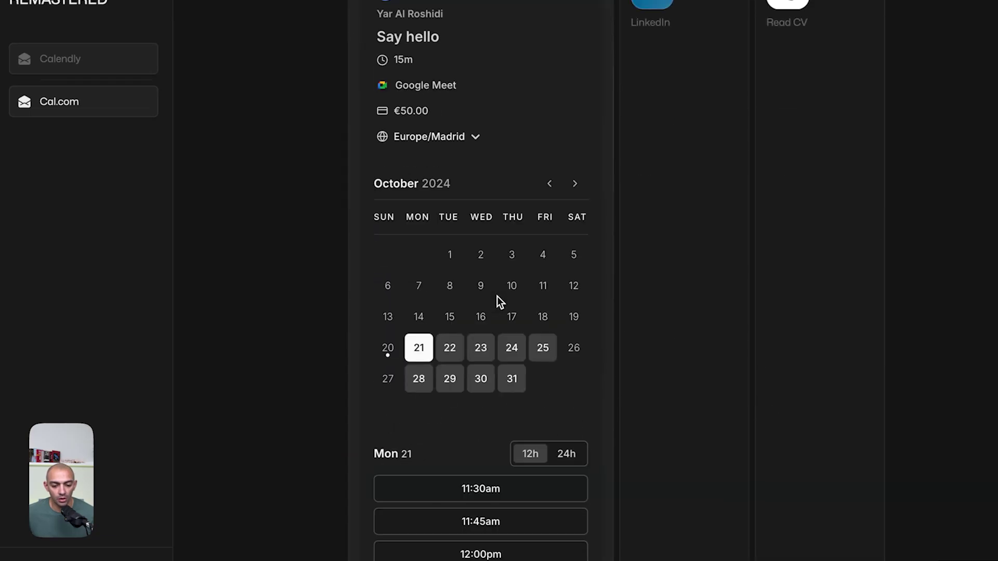
key(super+s)
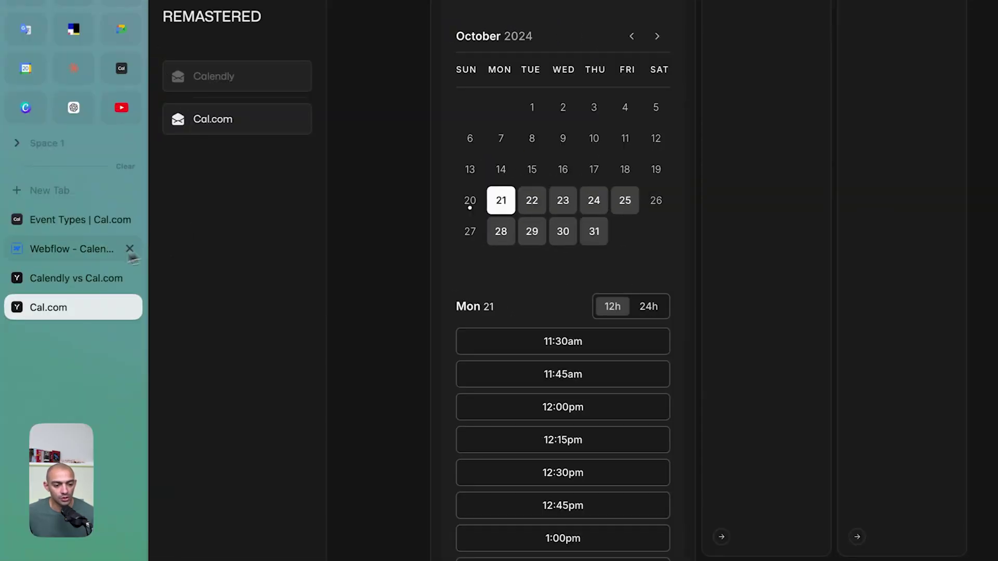
click(77, 249)
- Change the embed container's height:100% to height:50% in the Code Embed editor
key(super+s)
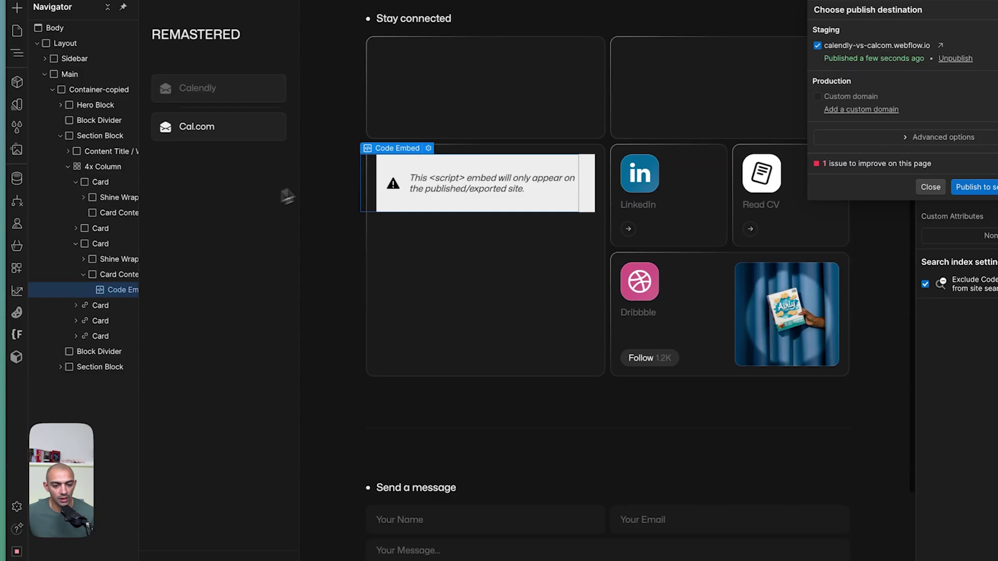
double_click(444, 158)
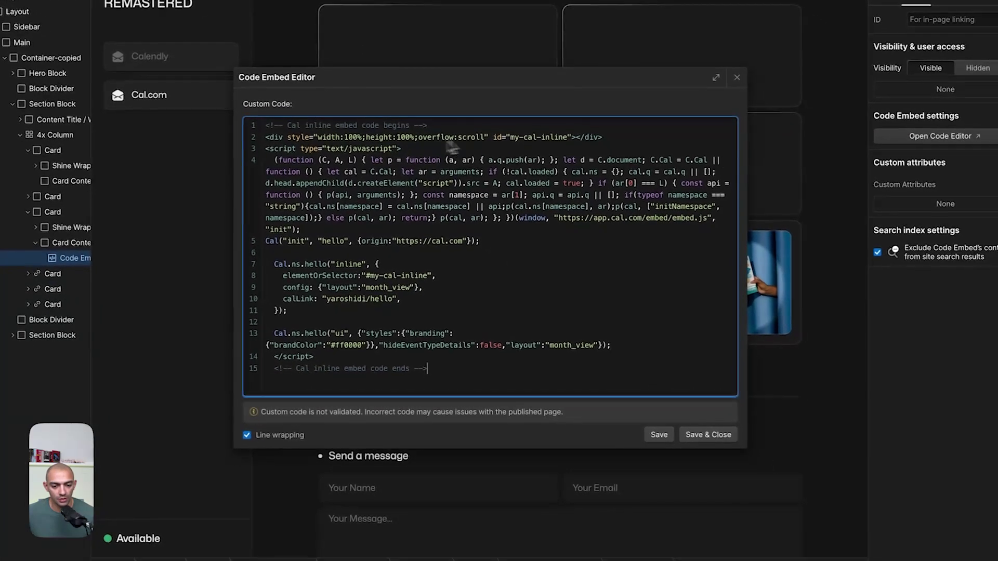
double_click(404, 136)
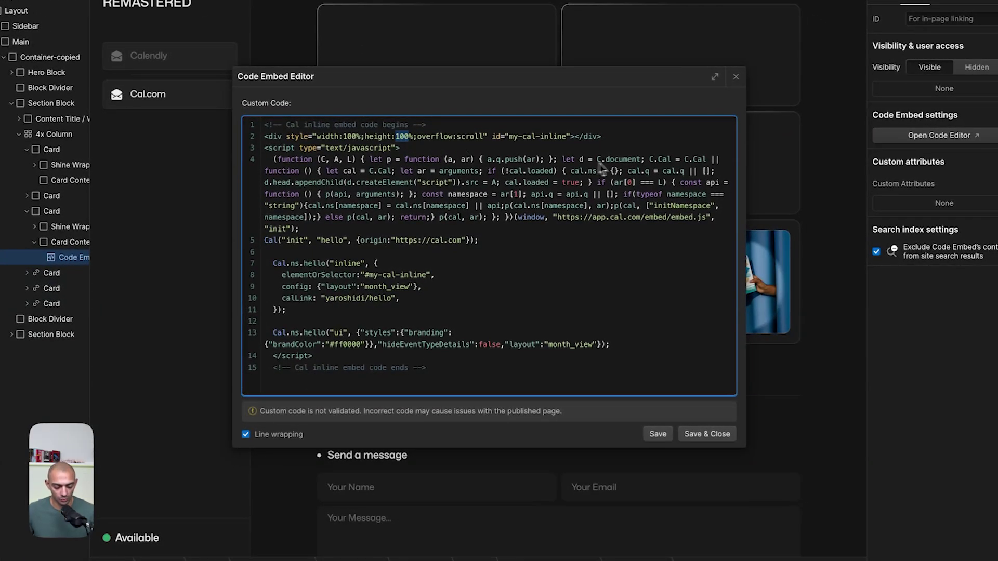
text(50)
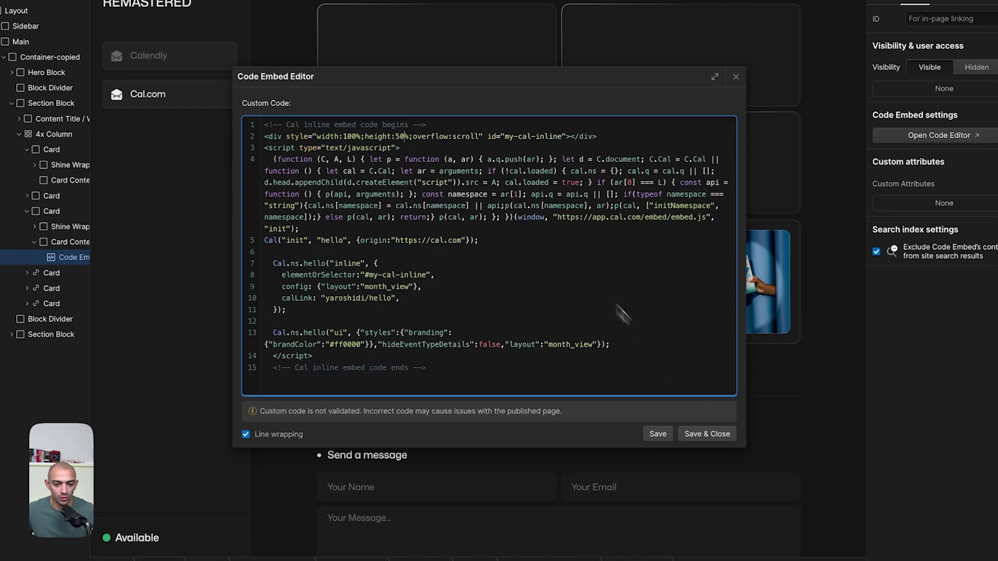
drag(440, 136, 488, 137)
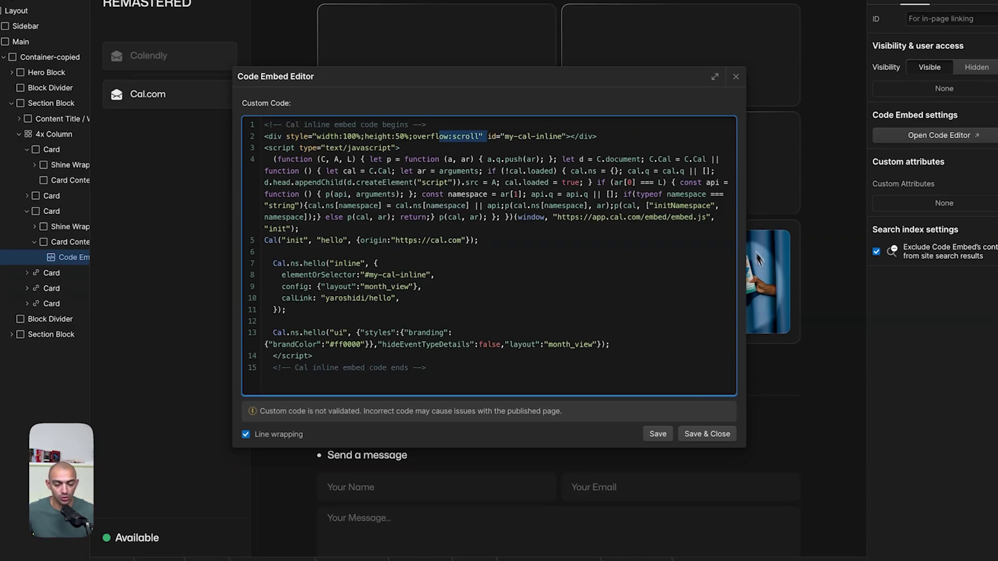
right_click(716, 434)
key(Escape)
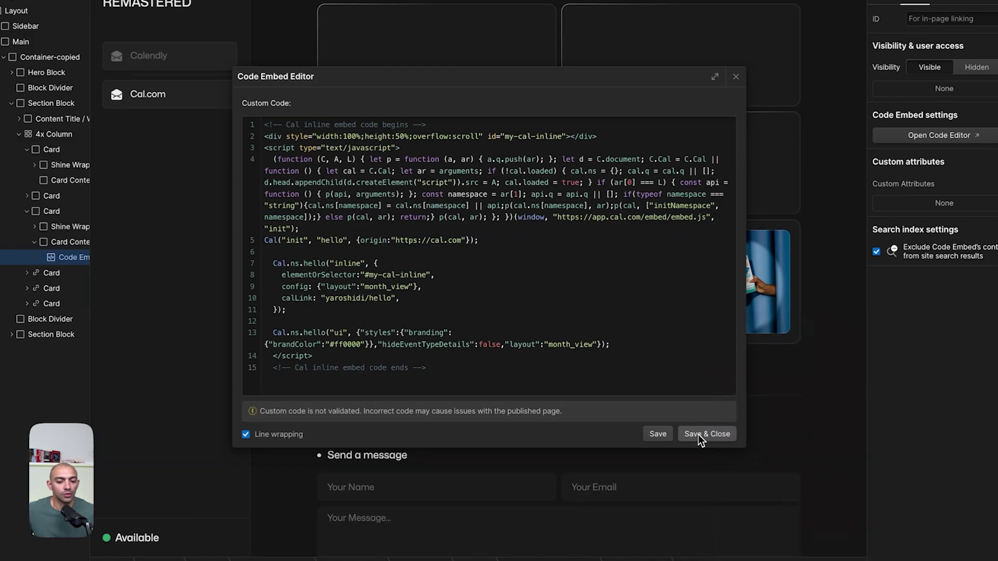
drag(330, 298, 369, 301)
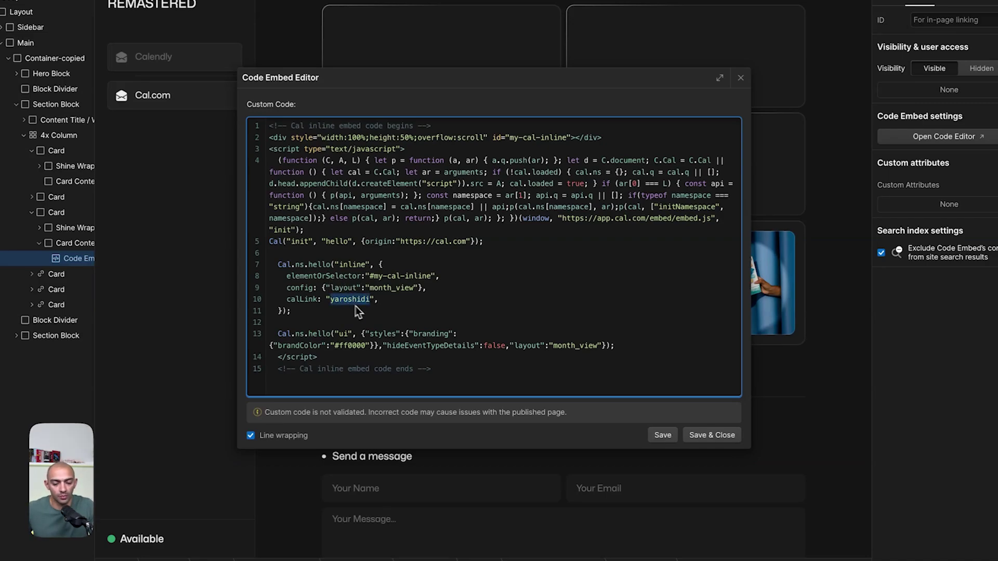
click(489, 50)
key(alt+Tab)
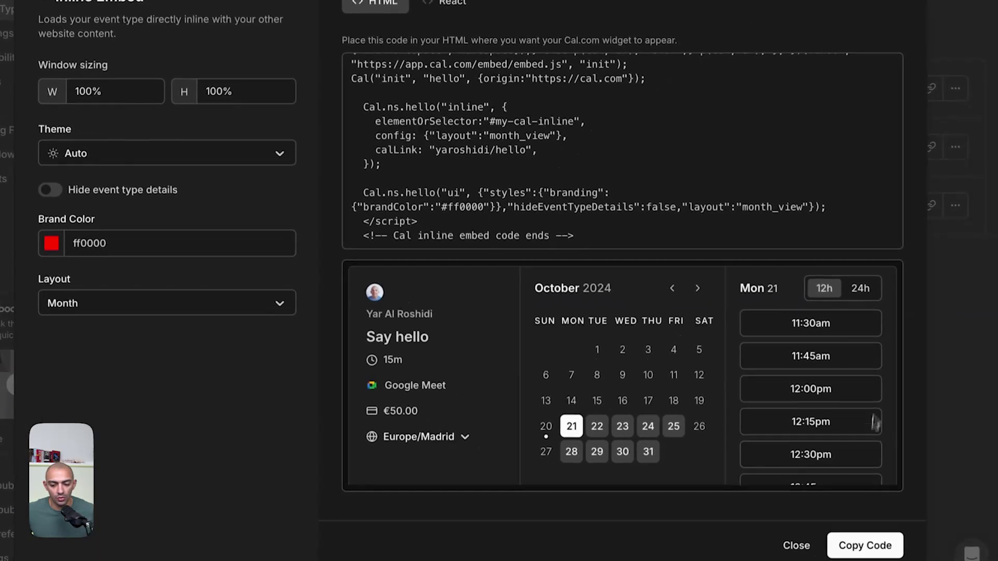
- Get the Say hello floating pop-up button embed code, preview its popup, and select it all
click(814, 557)
click(947, 106)
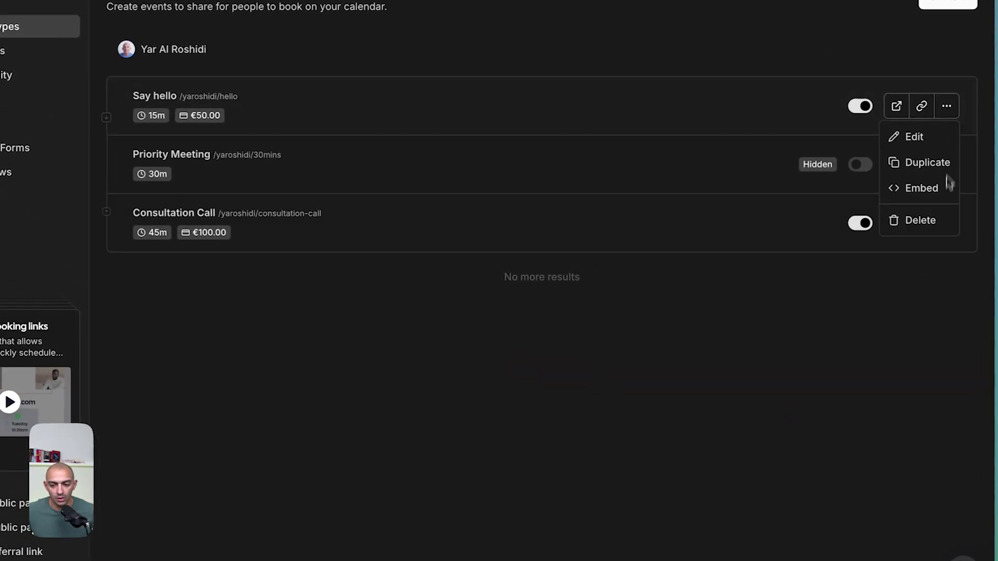
click(936, 188)
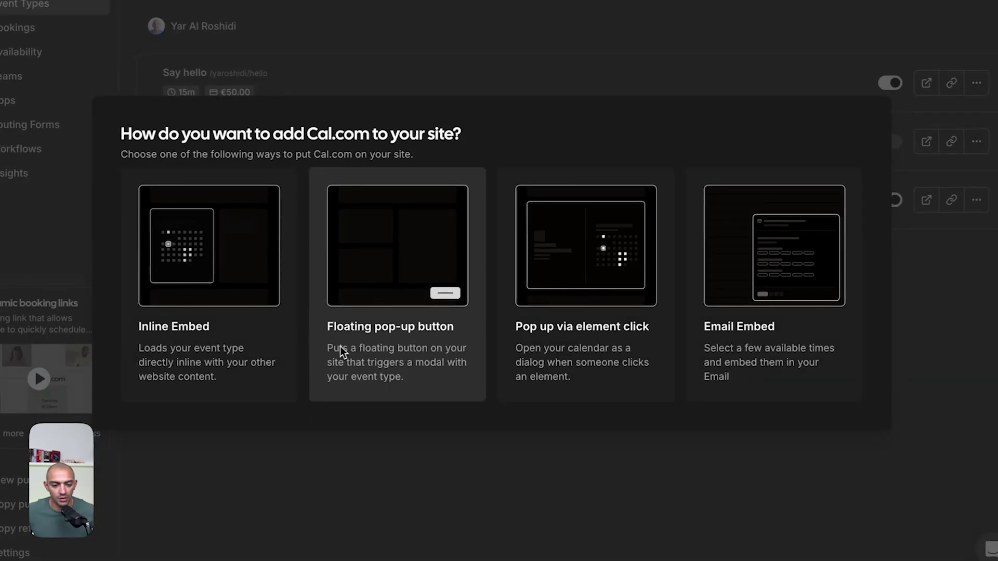
click(397, 319)
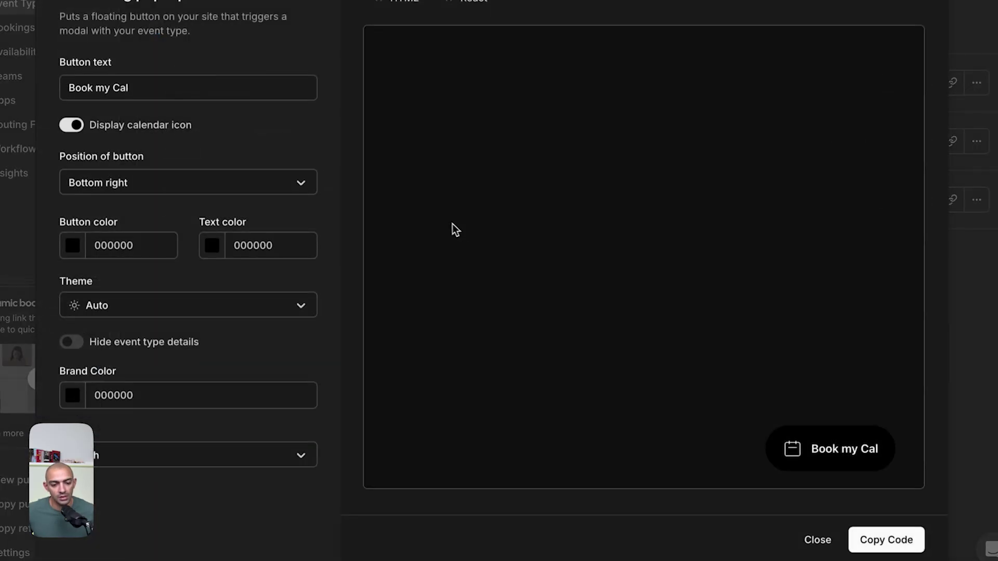
triple_click(546, 124)
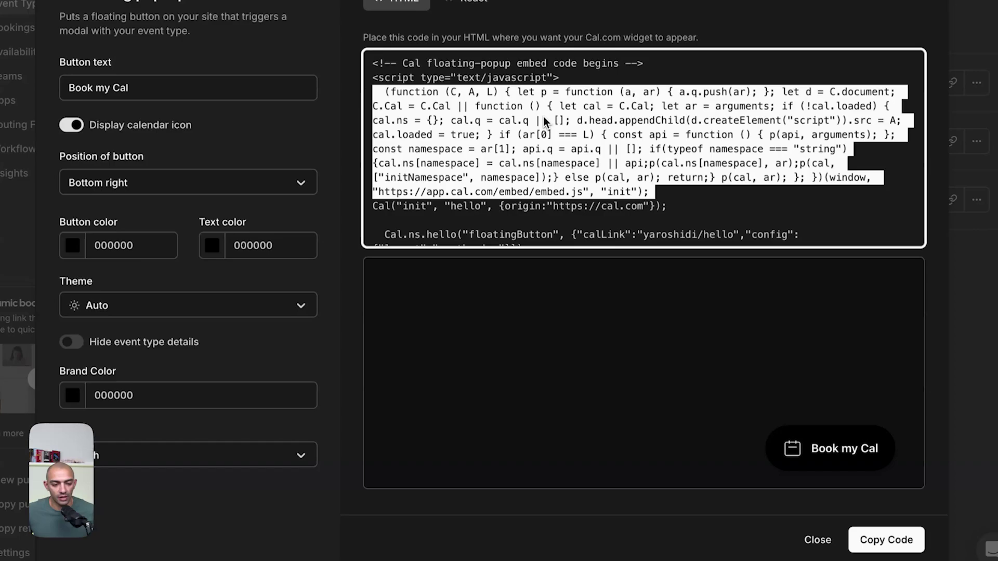
click(544, 124)
click(797, 447)
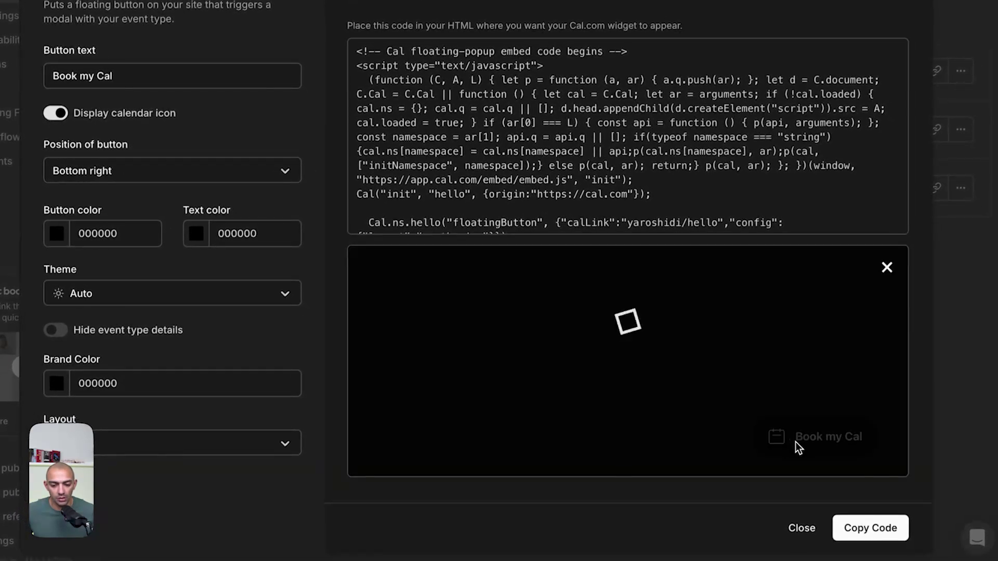
click(887, 269)
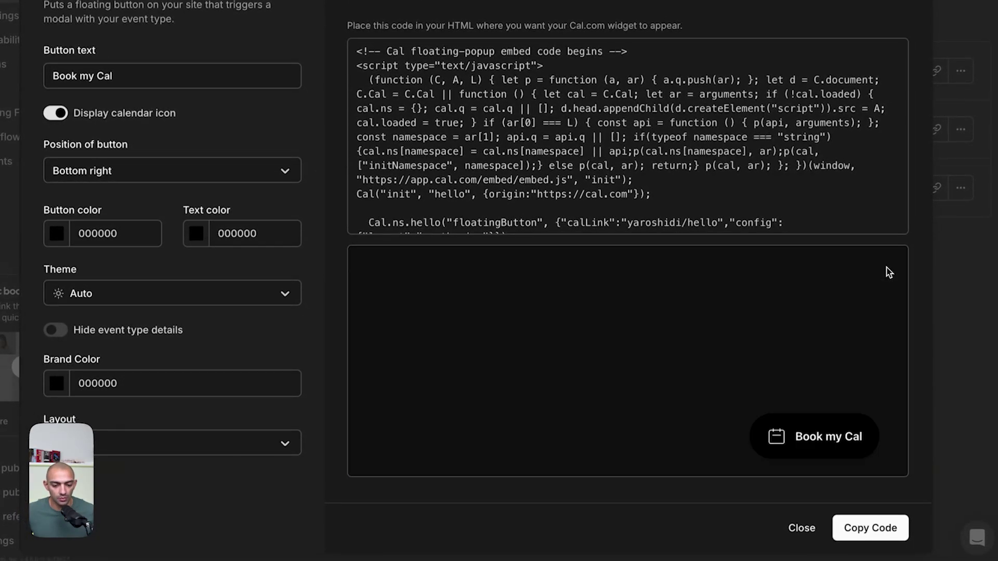
key(ctrl+a)
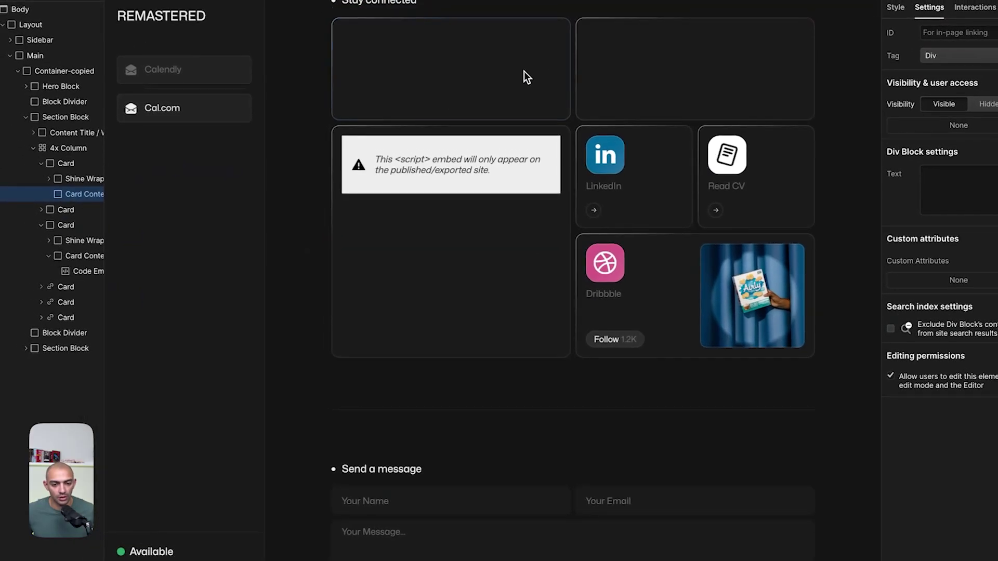
- Add a Code Embed with the floating button code to the empty top-left card
click(524, 70)
key(ctrl+e)
text(emb)
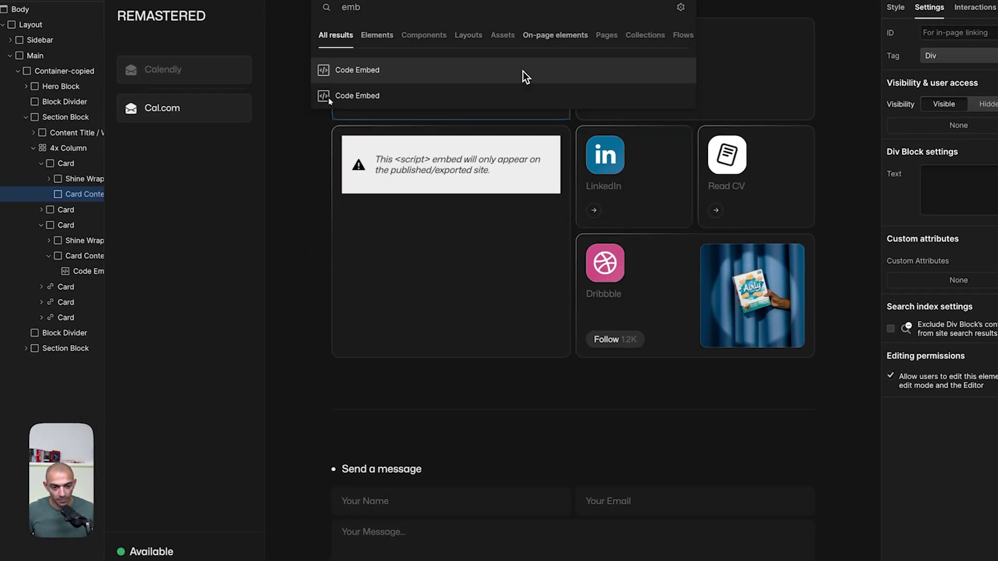
click(523, 76)
key(ctrl+v)
click(743, 441)
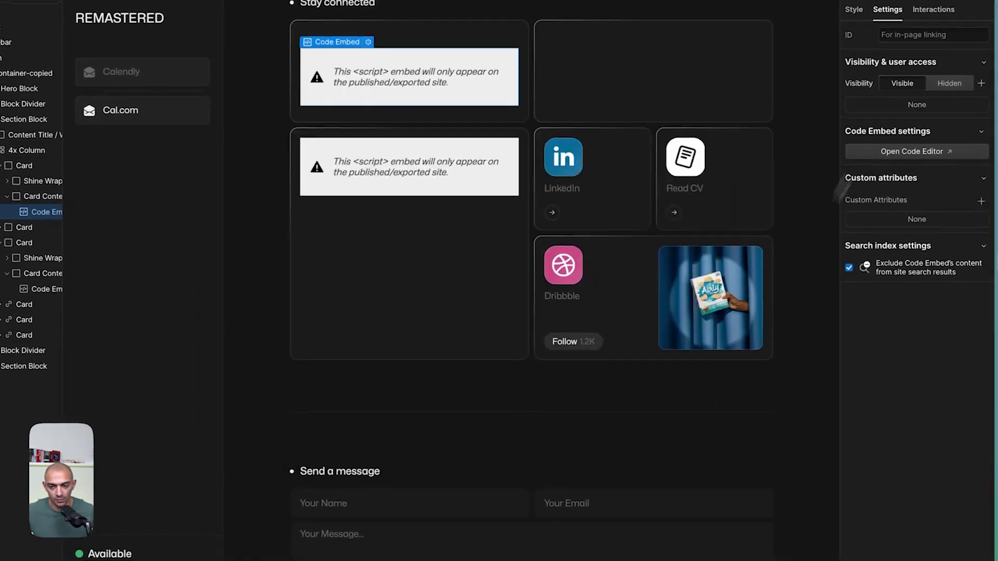
key(ctrl+shift+p)
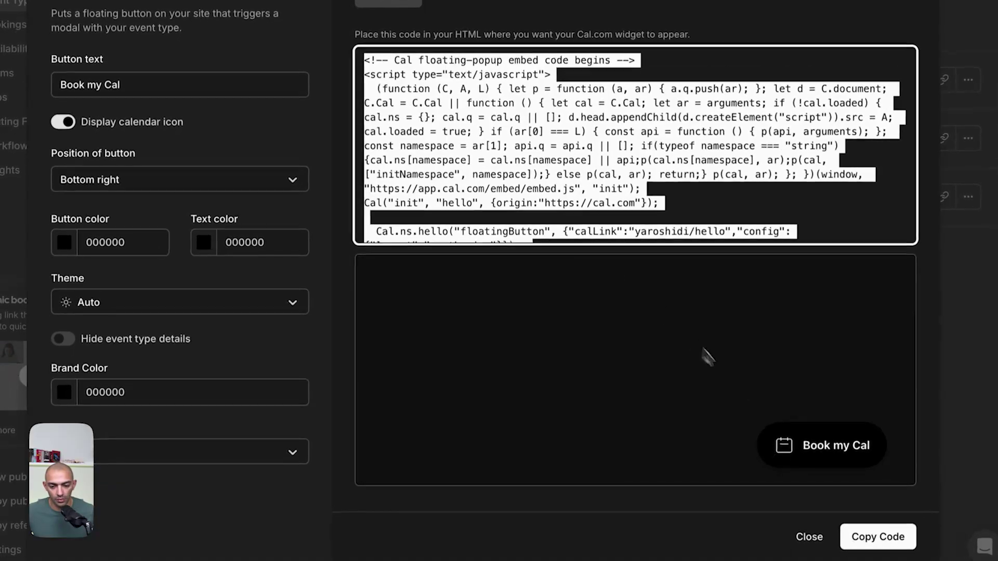
- Keep the floating Book my Cal button bottom right, red (ff0000) with white (ffffff) text, and test it live
click(280, 187)
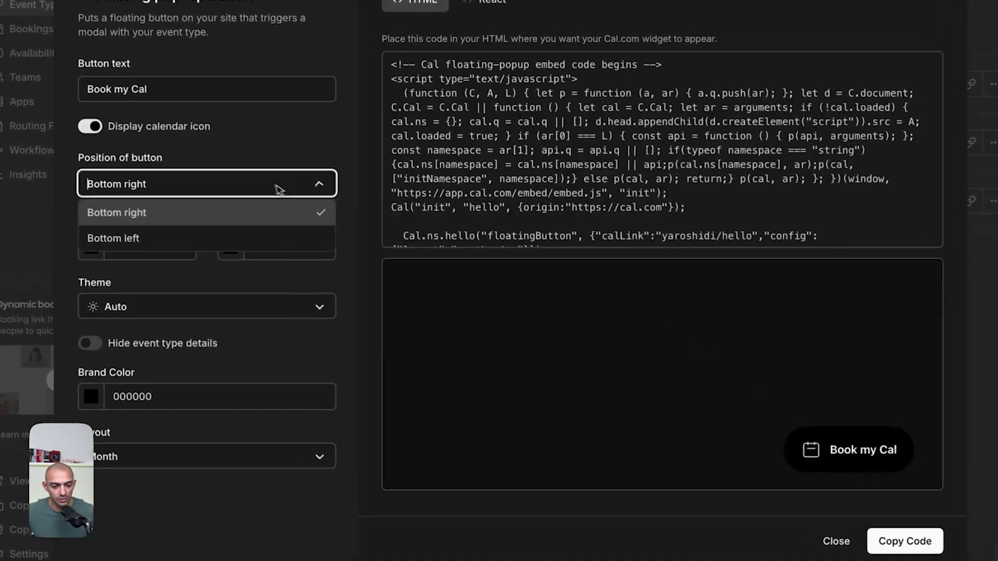
click(269, 221)
click(92, 250)
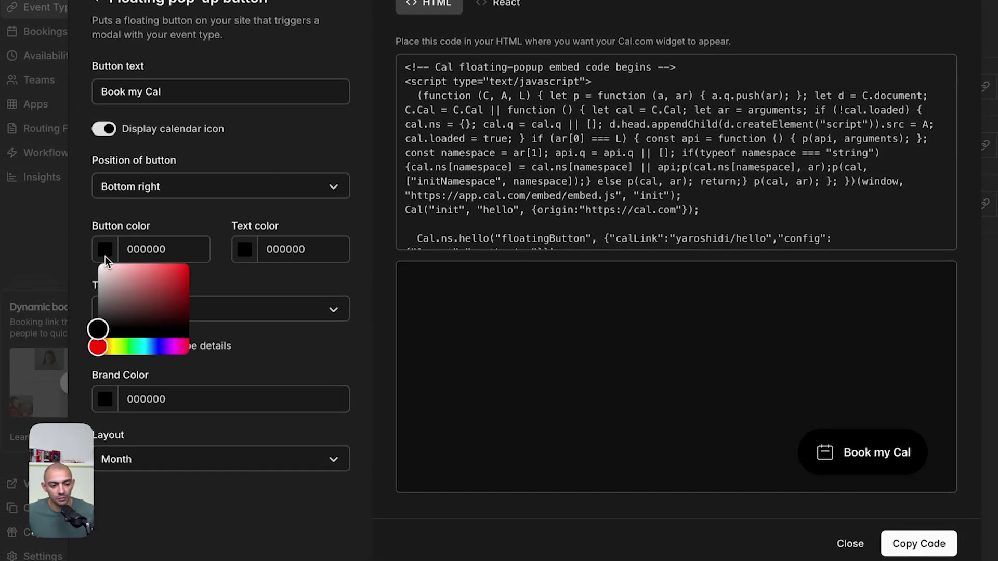
drag(176, 287, 190, 263)
click(244, 249)
drag(263, 296, 238, 264)
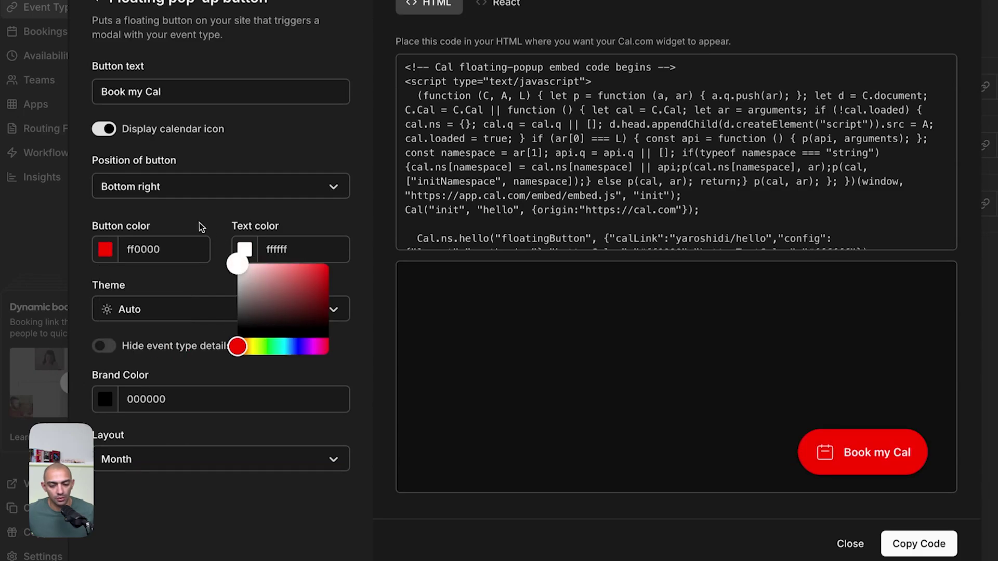
click(302, 224)
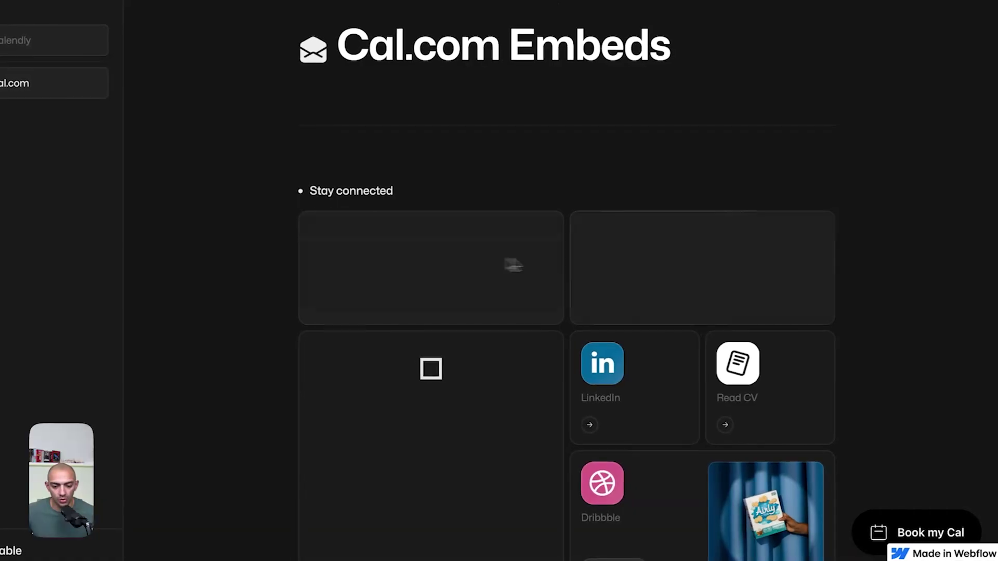
click(887, 528)
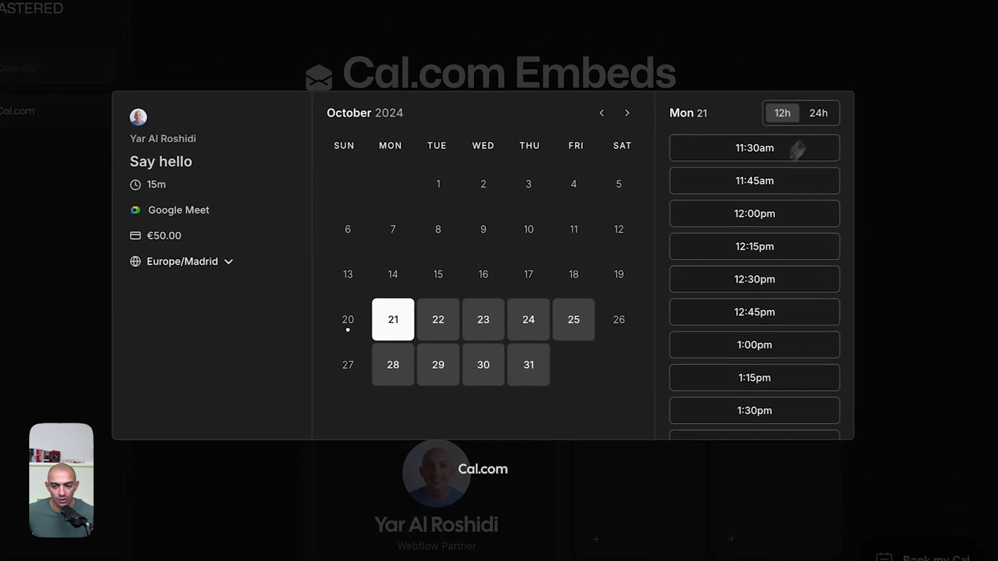
- Switch from the live page back to Cal.com's embed-type choices for Say hello
key(alt+Tab)
key(Tab)
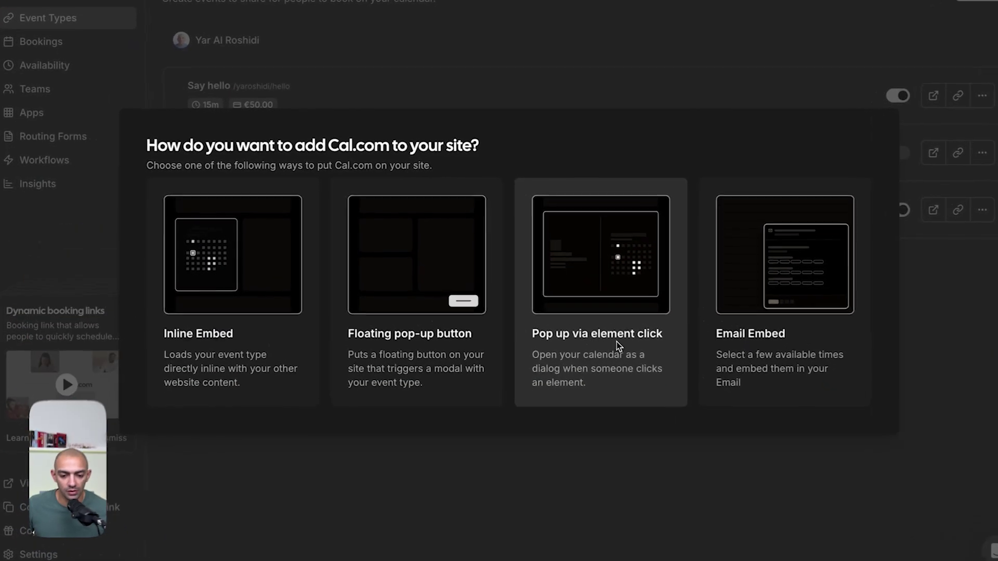
- Choose the Pop up via element click embed and read its code, highlighting the namespace and attribute instructions
click(603, 341)
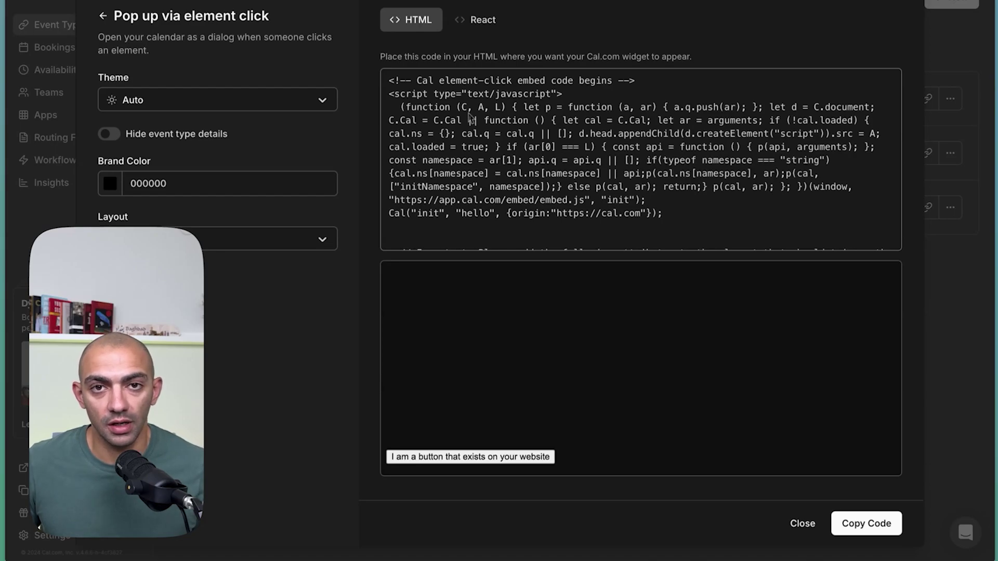
click(586, 216)
scroll(649, 208, down, 3)
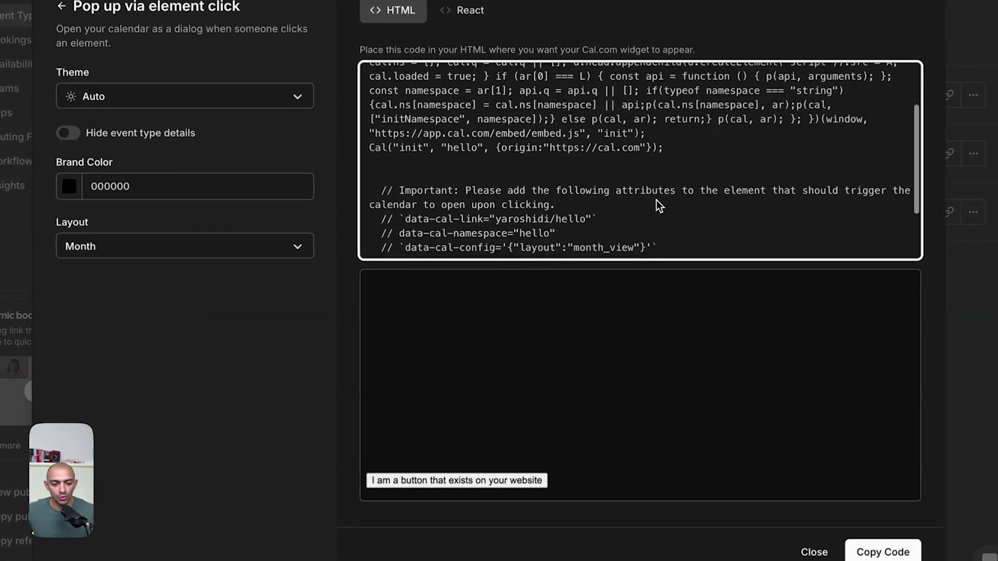
scroll(655, 200, down, 2)
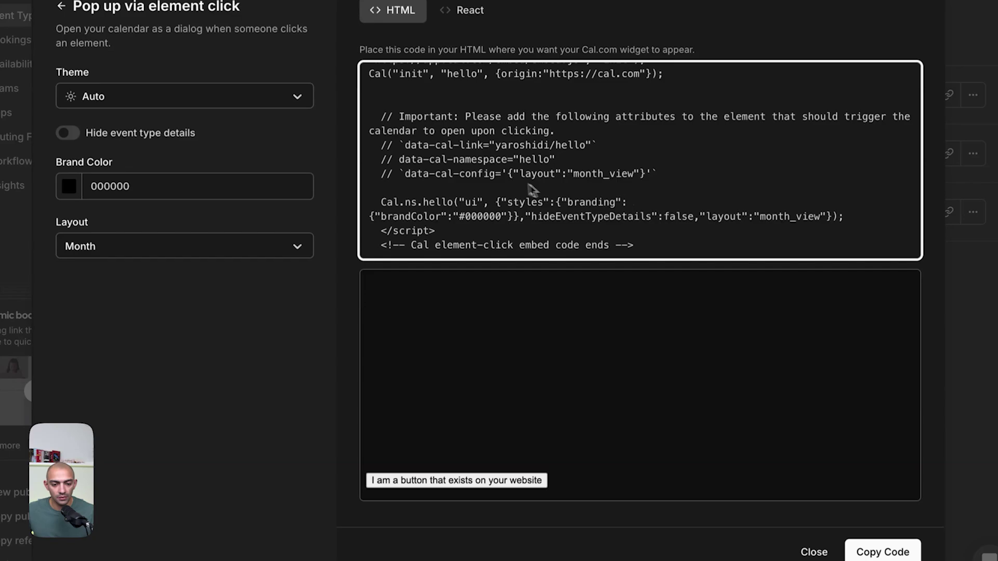
drag(459, 159, 399, 159)
click(418, 147)
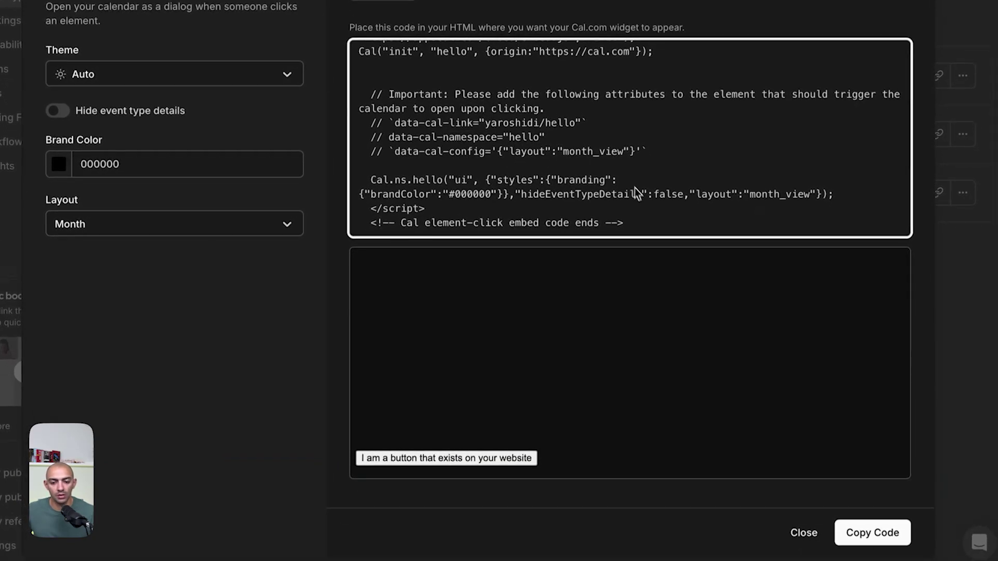
drag(634, 225, 466, 108)
- Copy the embed code, add a button to the empty top-right card and give it the Button class
click(873, 533)
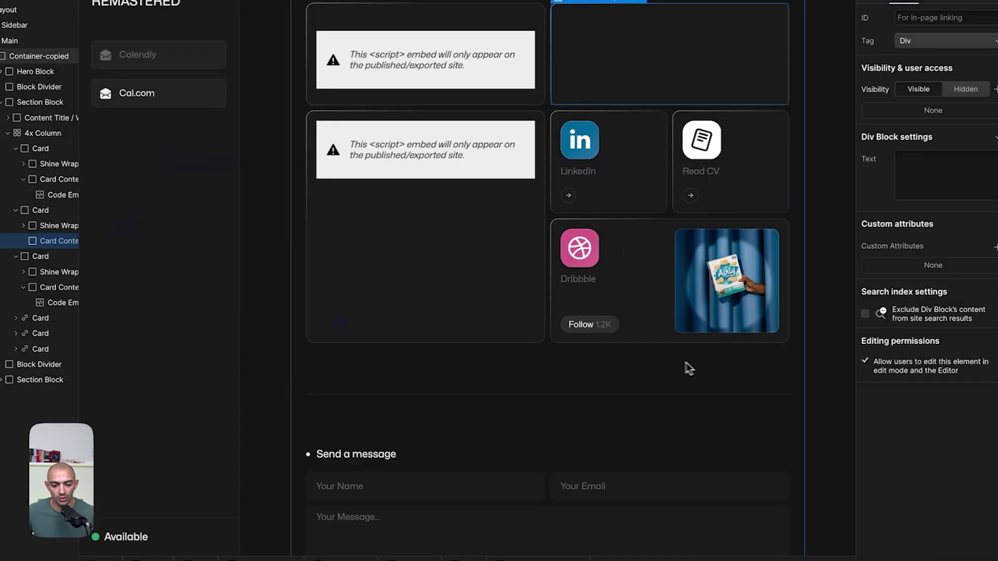
key(a)
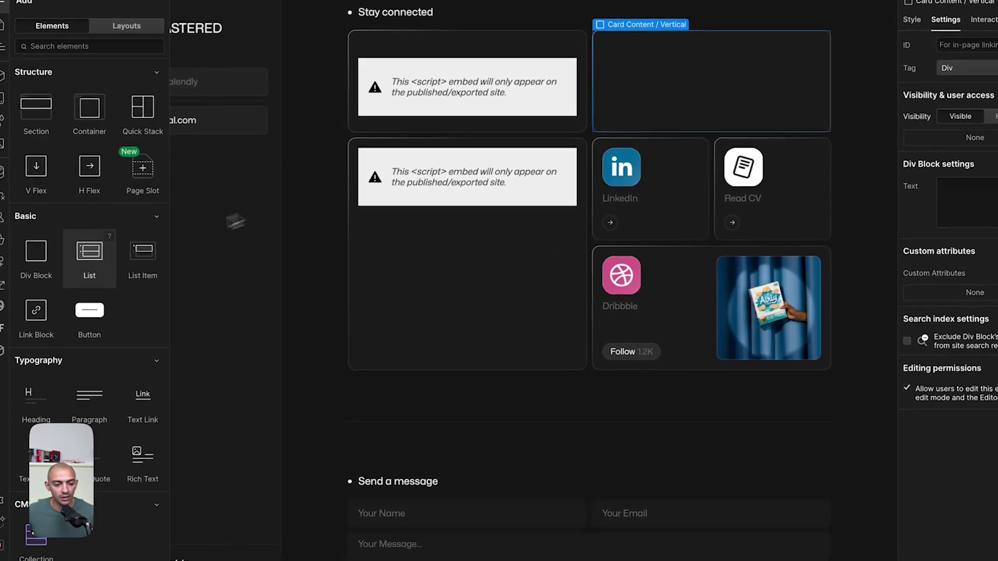
click(84, 318)
click(929, 68)
text(button)
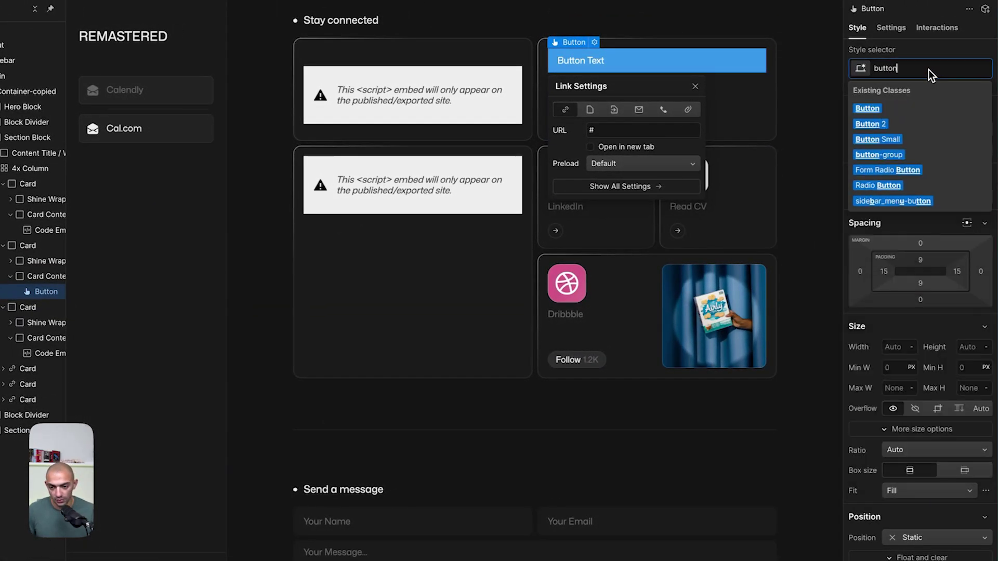
key(Return)
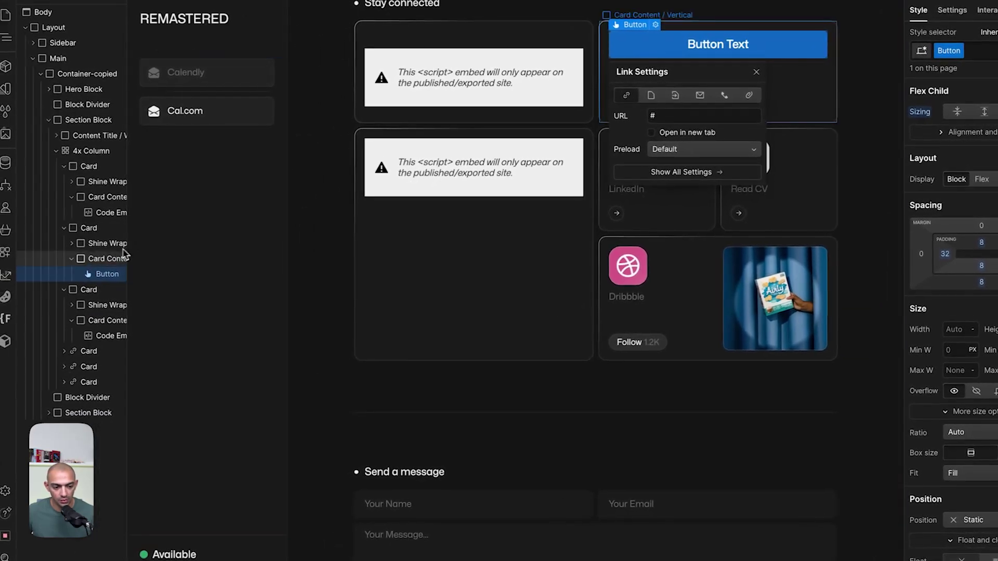
- Add a center combo class to the card holding the button
click(47, 276)
click(970, 66)
text(center)
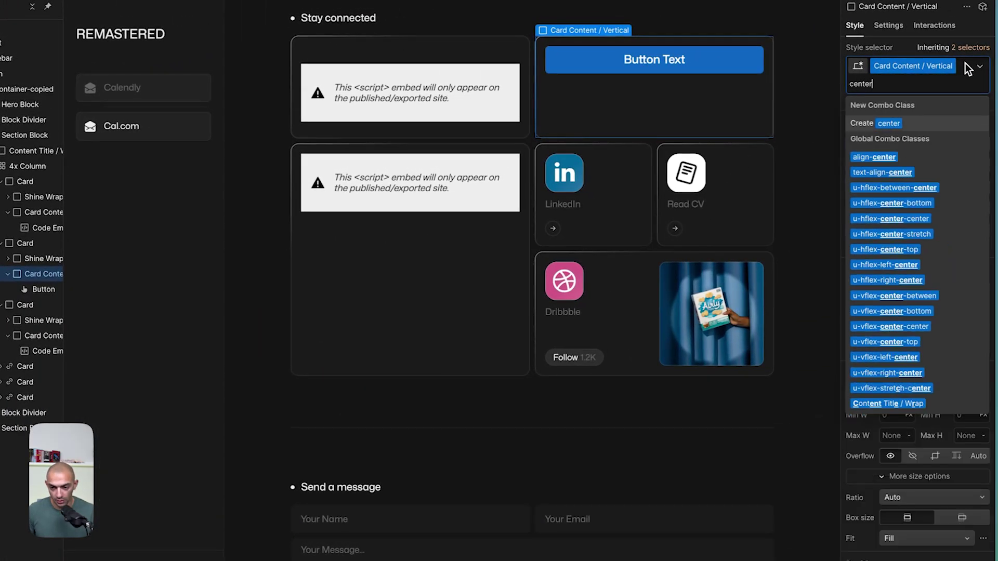
key(Return)
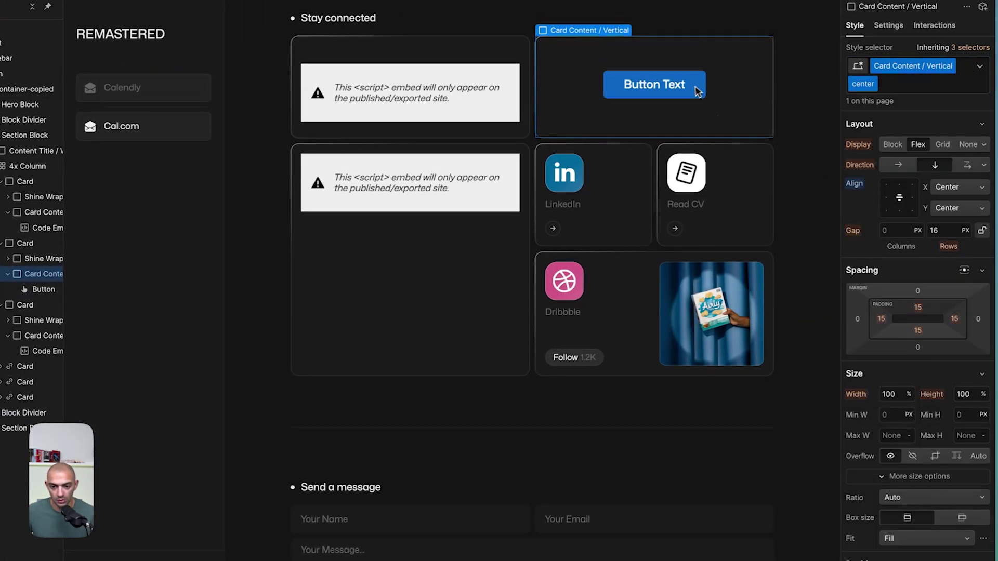
- Relabel the button 'Book a call'
double_click(686, 92)
key(ctrl+a)
text(Book a call)
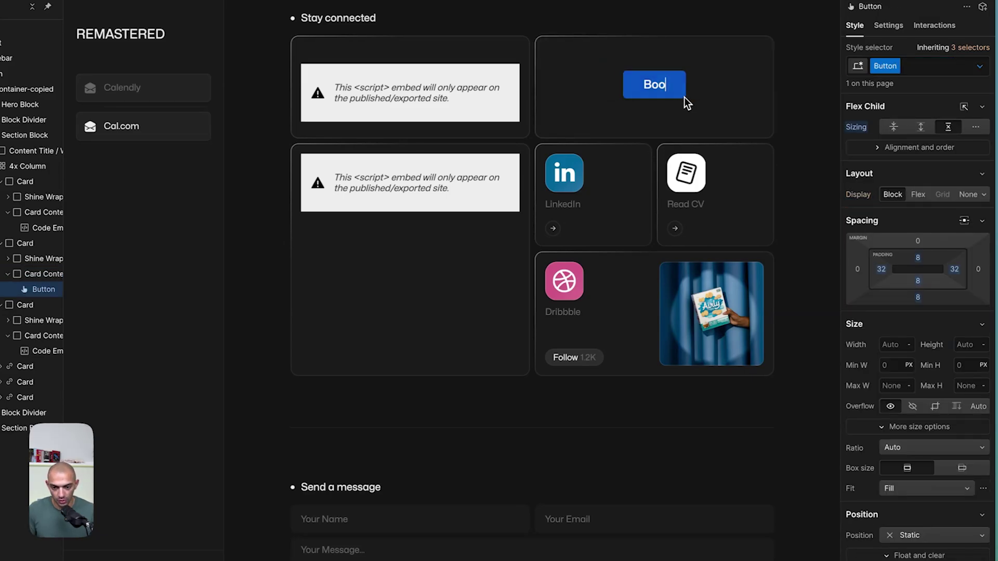
key(Escape)
click(888, 25)
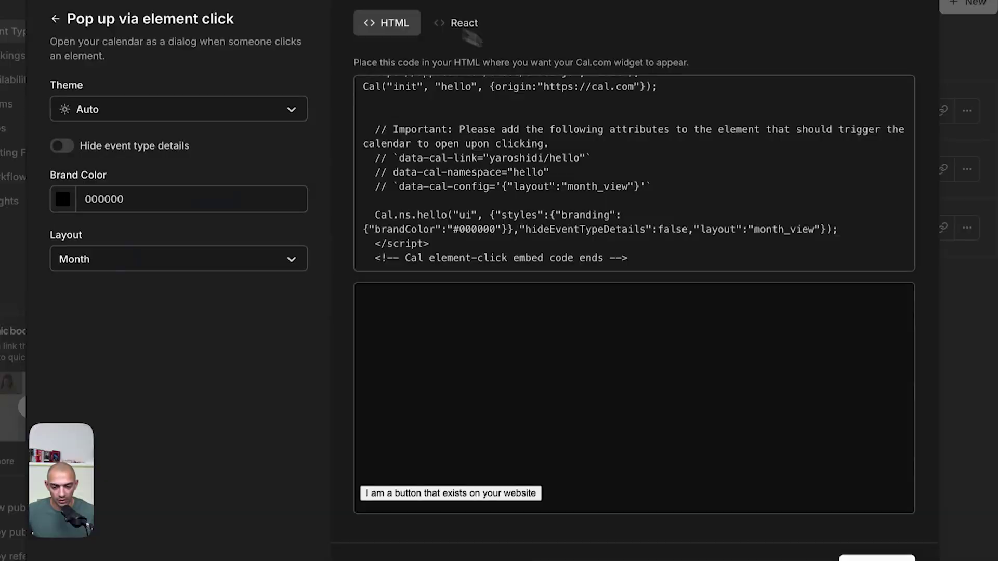
- Review the three required attribute lines, then add a data-cal-link custom attribute to the button
drag(470, 144, 630, 259)
click(533, 237)
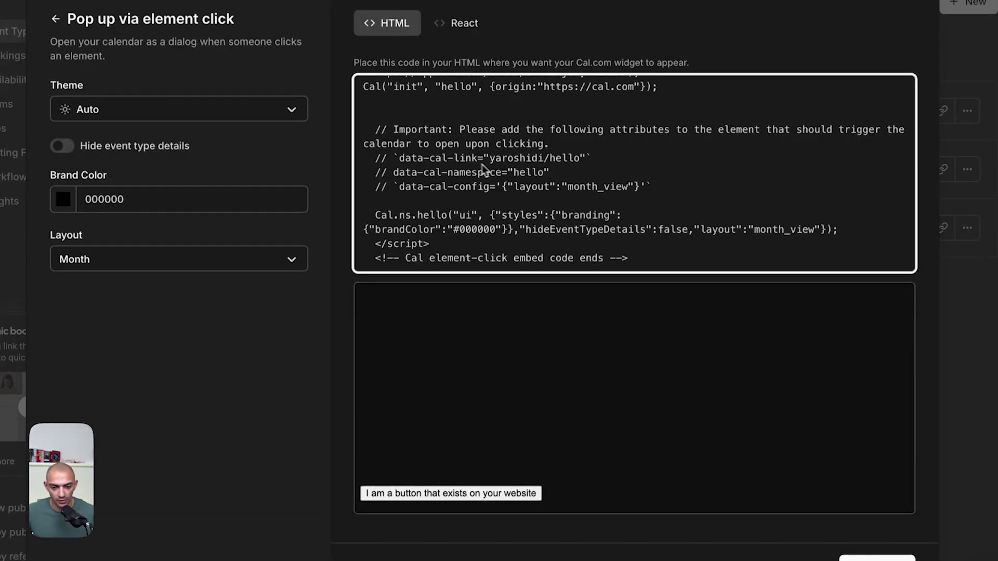
drag(393, 157, 651, 198)
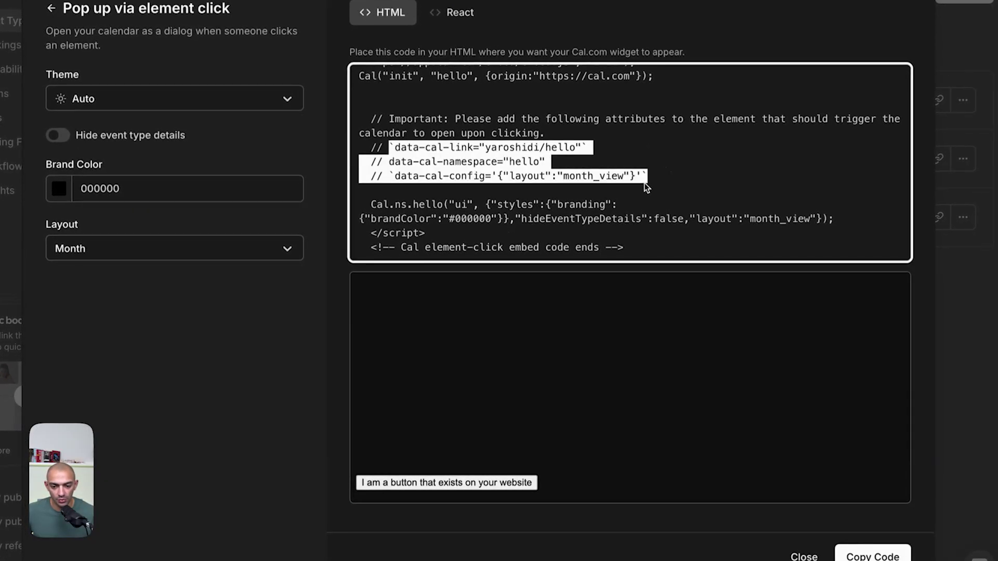
click(608, 179)
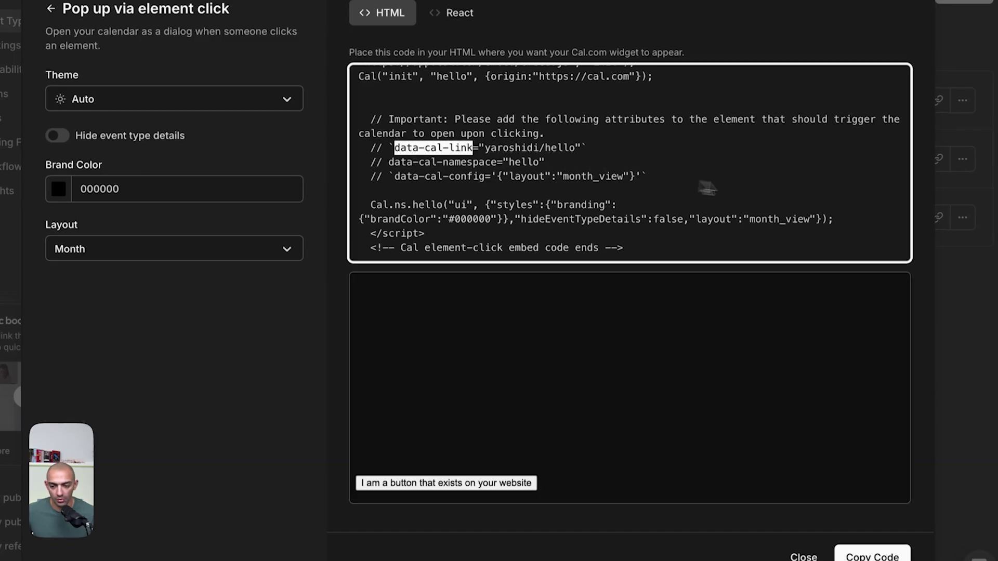
key(super+Tab)
click(982, 253)
key(super+v)
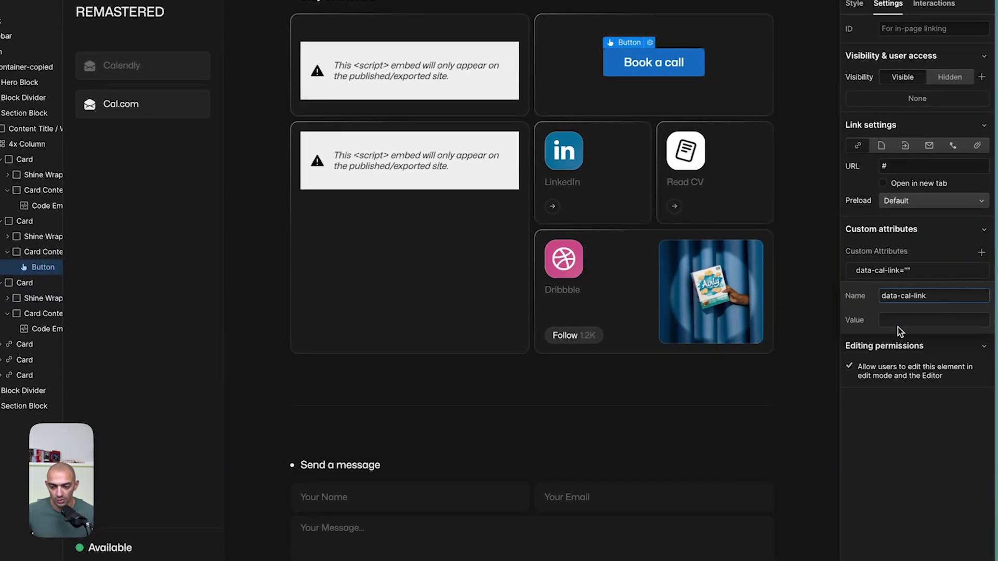
- Copy the event link and the month_view layout config from the Cal.com code into the attributes
key(super+Tab)
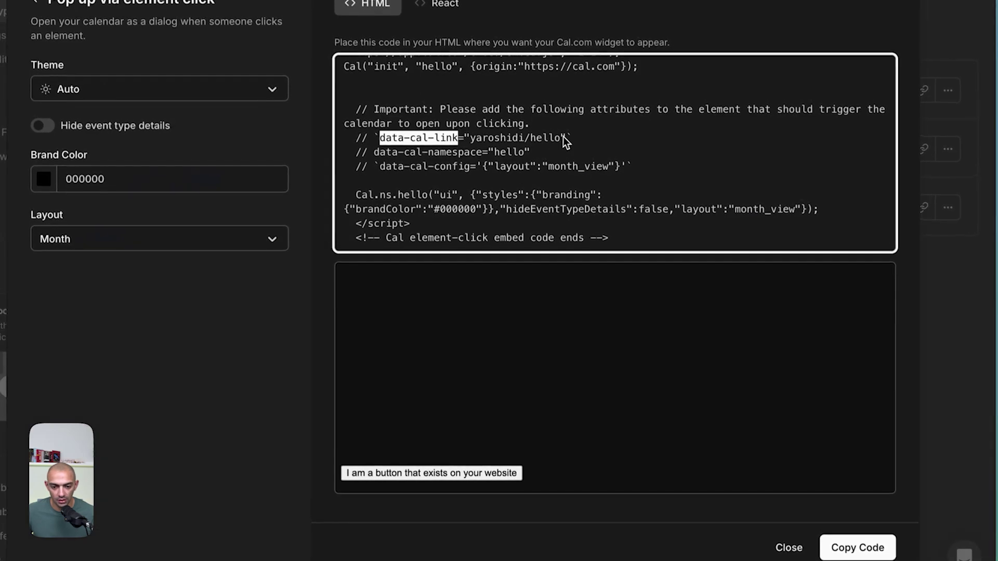
drag(562, 138, 482, 139)
key(super+Tab)
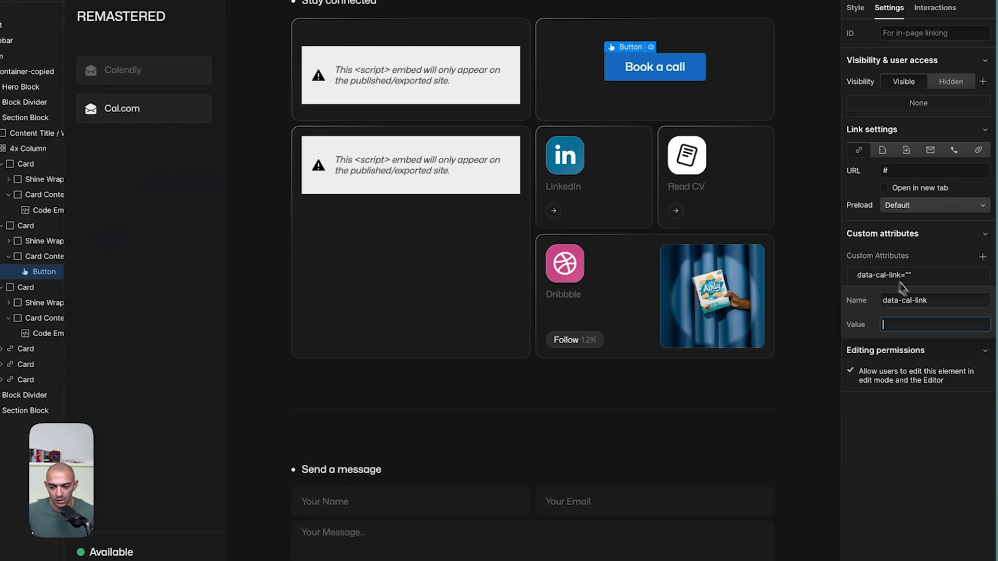
key(super+Tab)
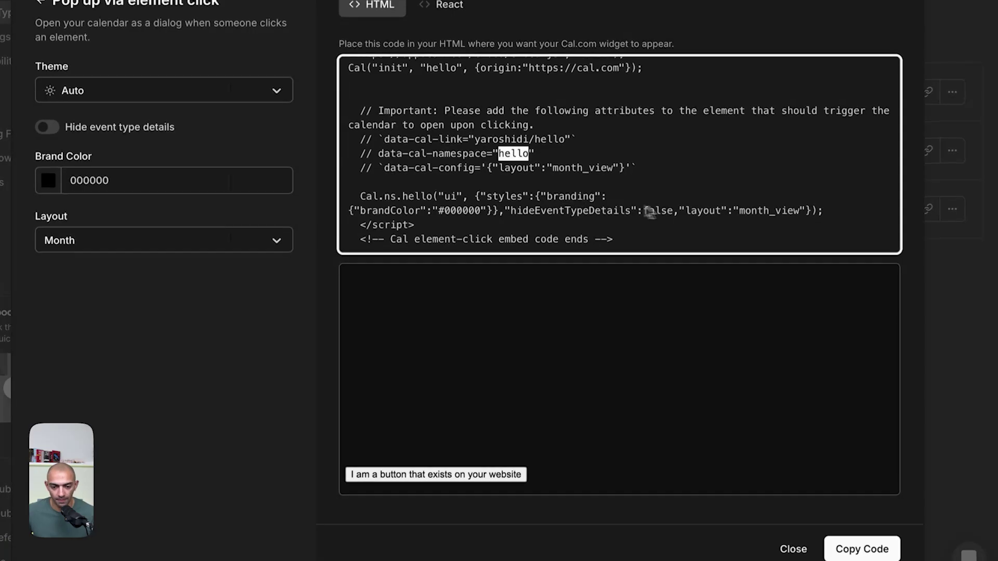
drag(323, 170, 407, 170)
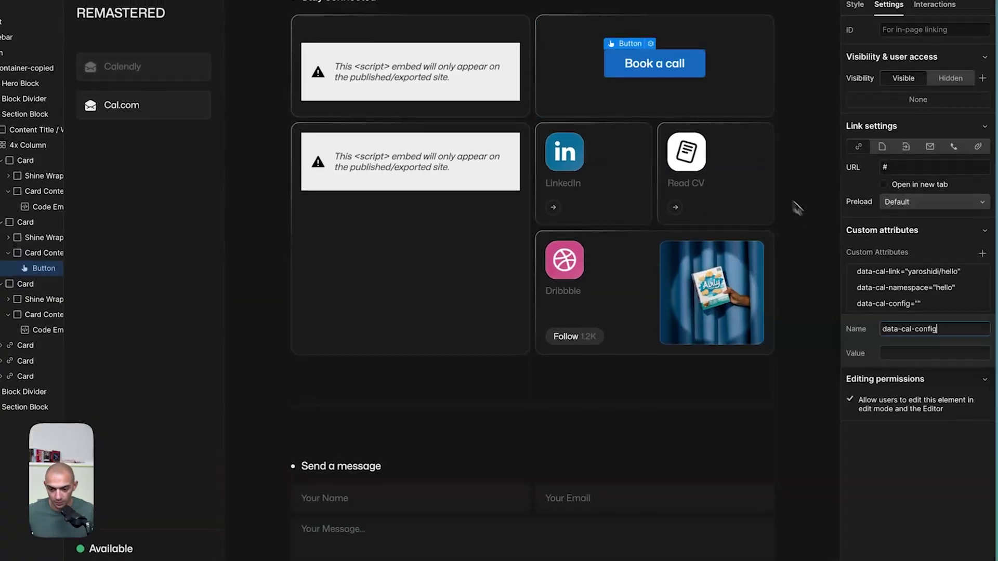
key(Tab)
key(super+v)
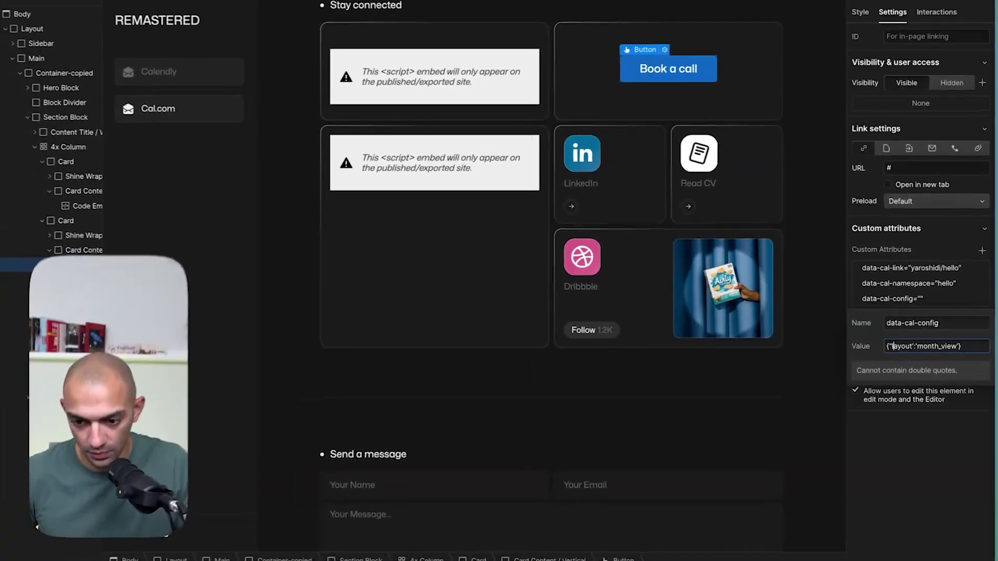
key(Return)
- Edit the data-cal-config value so month_view layout uses single quotes
key(super+Tab)
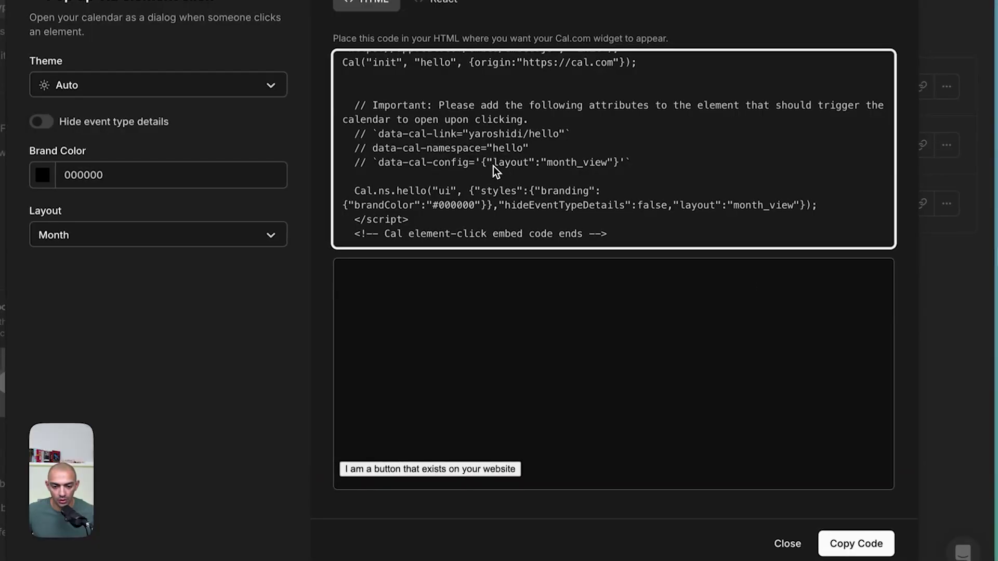
drag(494, 164, 489, 167)
key(super+Tab)
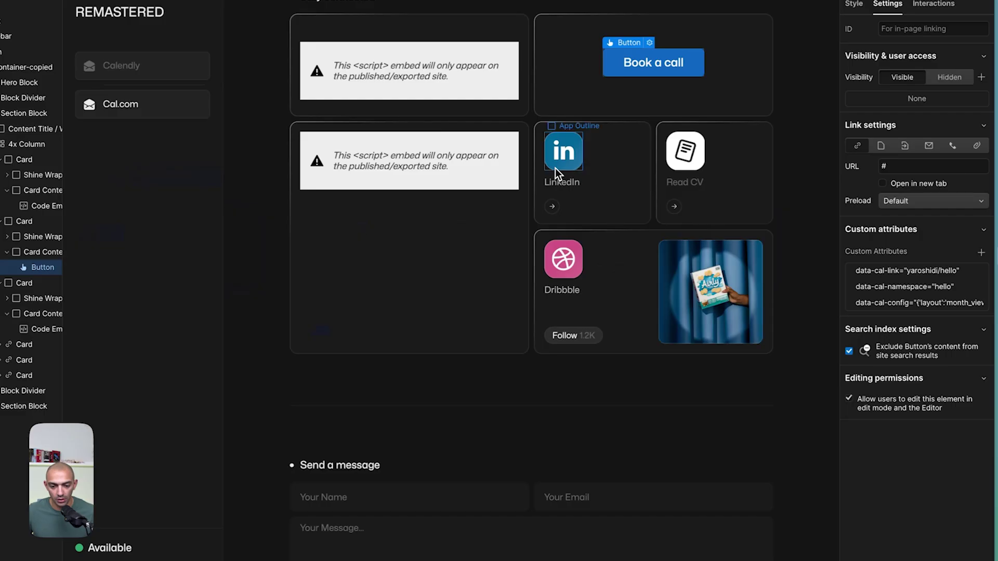
click(914, 304)
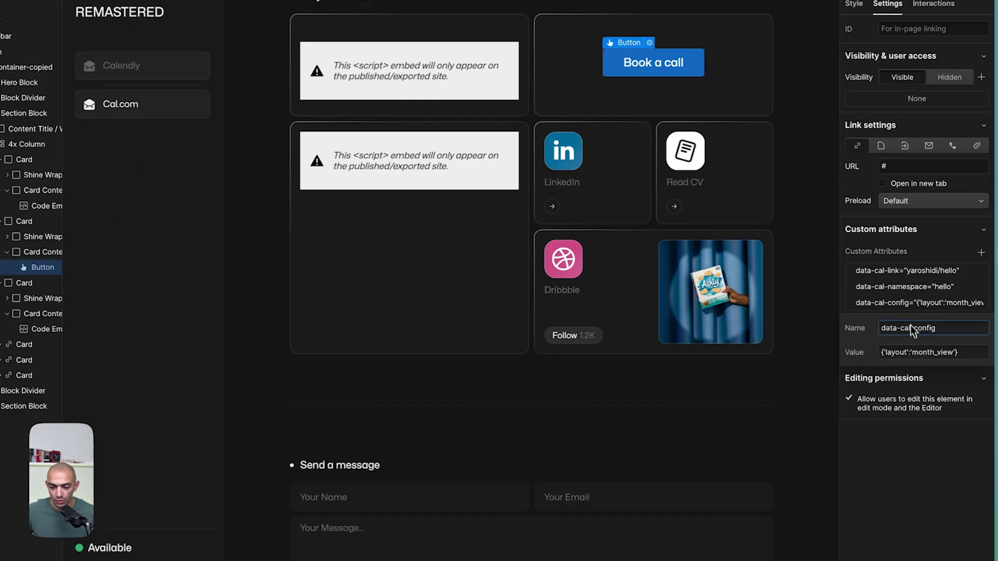
click(956, 353)
text(')
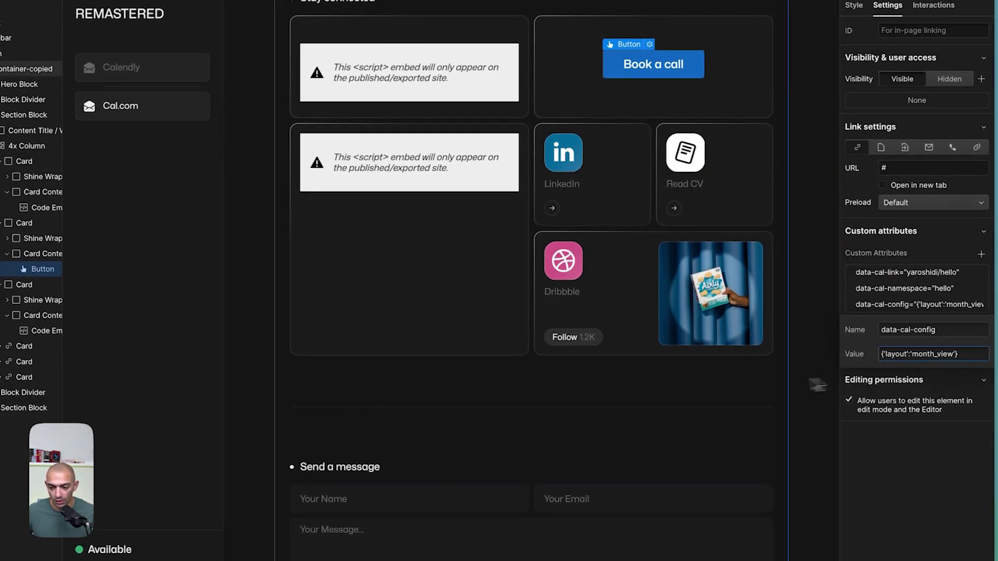
click(896, 470)
- Copy the Cal.com script and paste it into the Cal.com page's Before </body> tag custom code
key(alt+Tab)
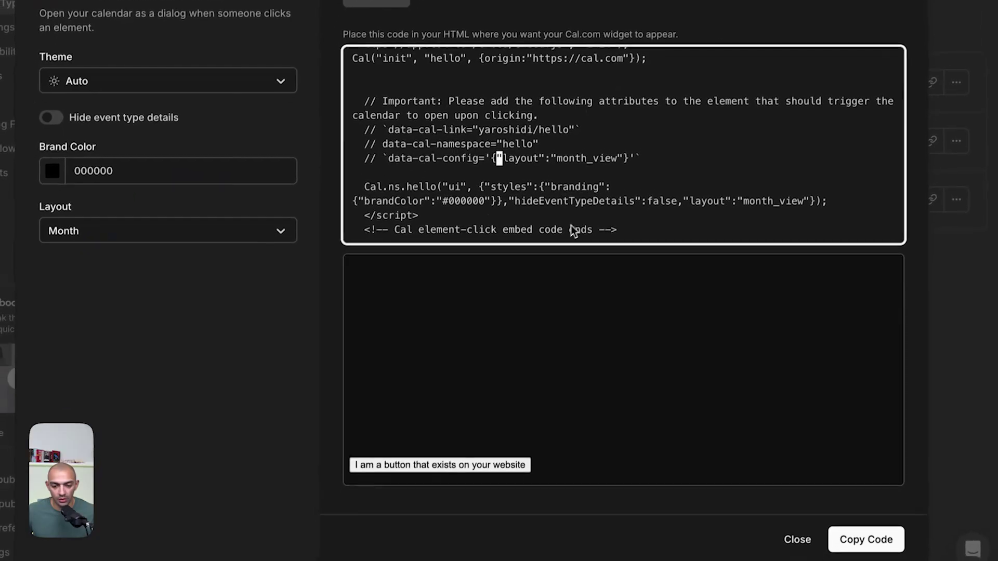
drag(637, 229, 453, 187)
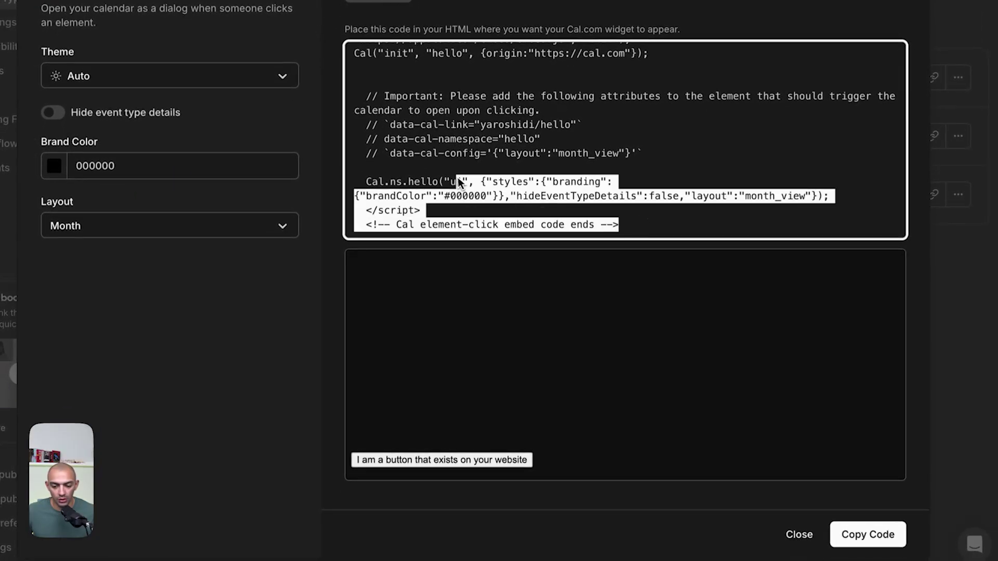
click(868, 533)
key(alt+Tab)
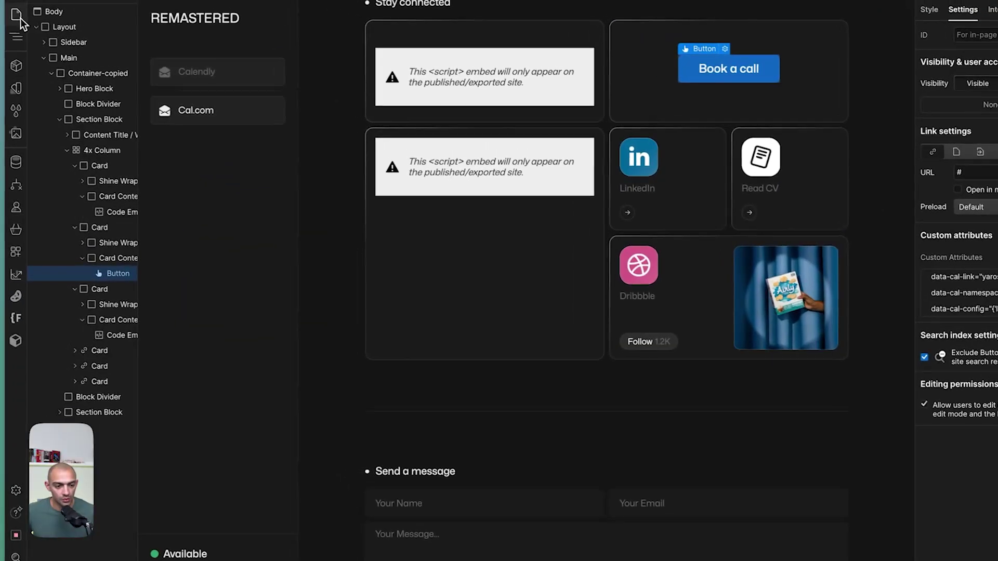
click(18, 16)
click(170, 75)
scroll(410, 312, down, 10)
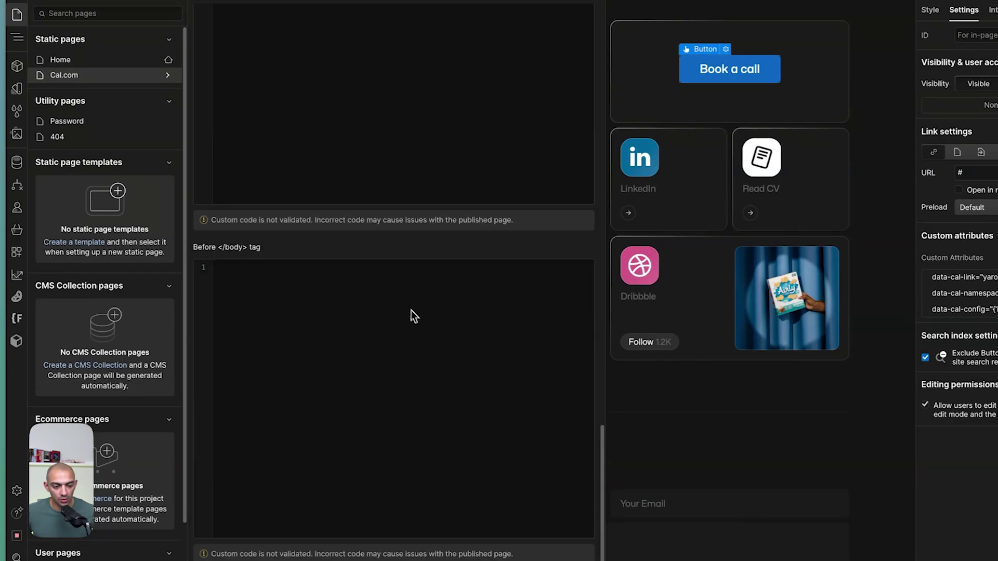
click(397, 343)
key(ctrl+v)
- Delete the instruction comment lines, save the page settings, and publish the site
drag(442, 476, 177, 428)
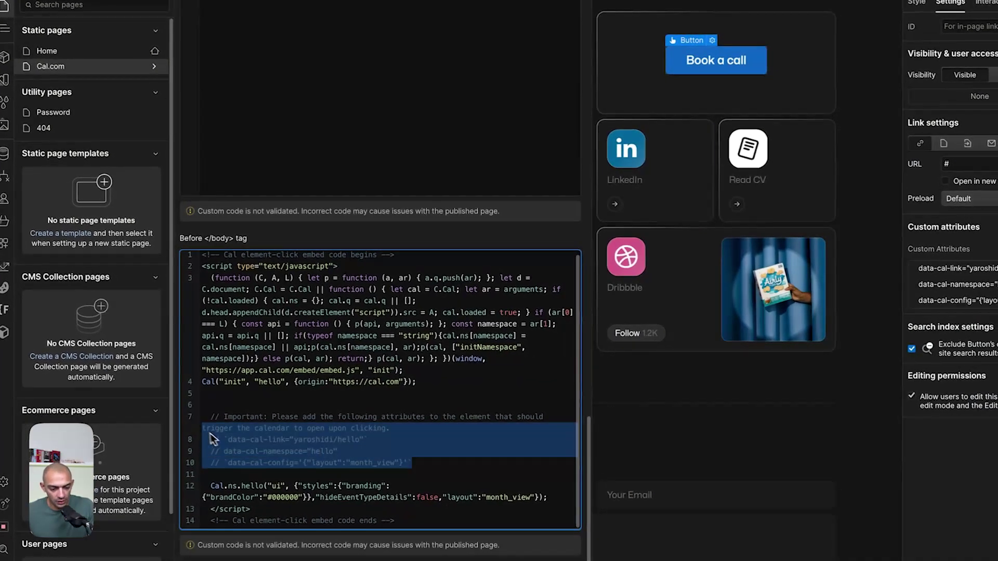
key(BackSpace)
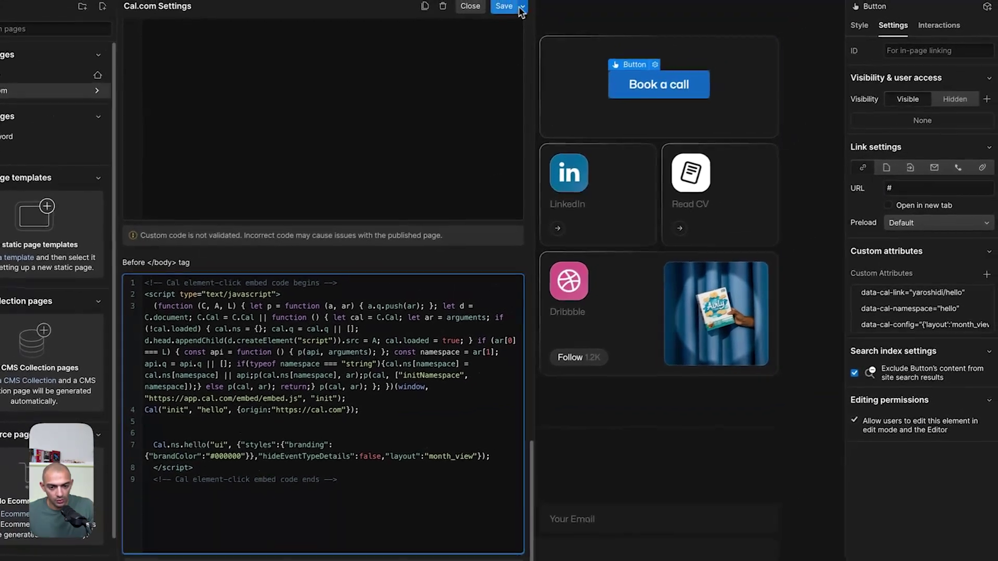
click(507, 7)
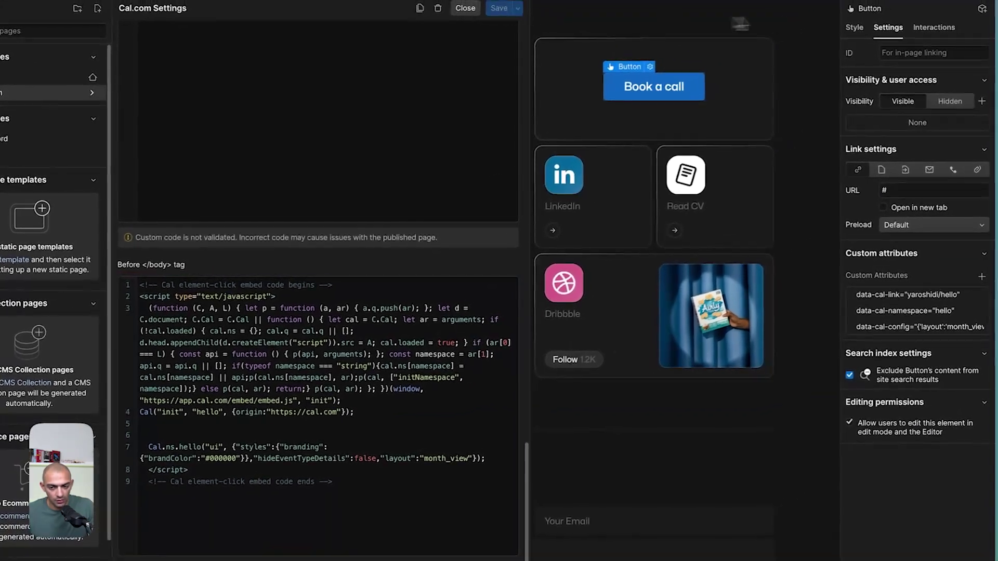
click(973, 32)
click(928, 190)
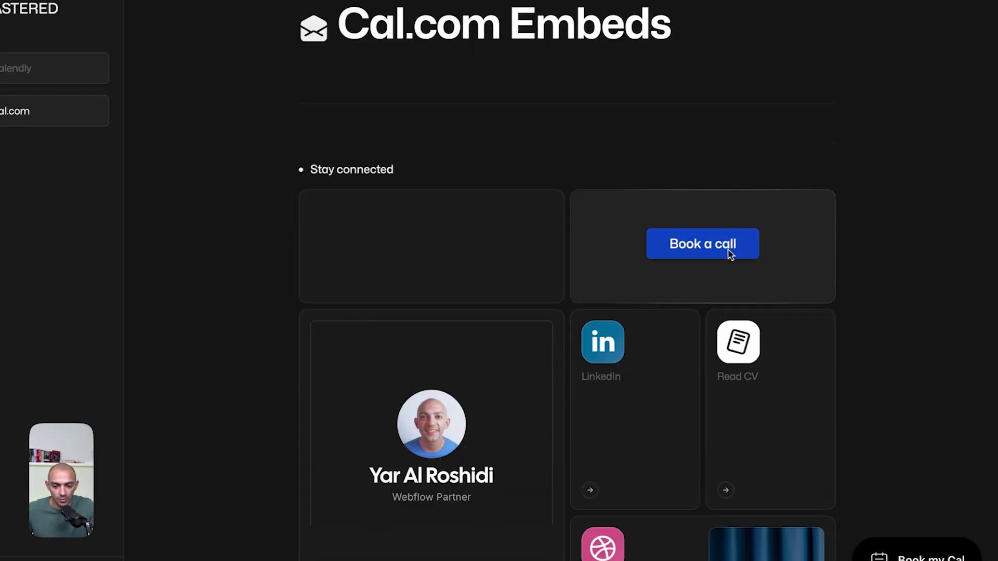
- Test Book a call on the live page, which opens the Say hello booking popup, then close it
click(699, 247)
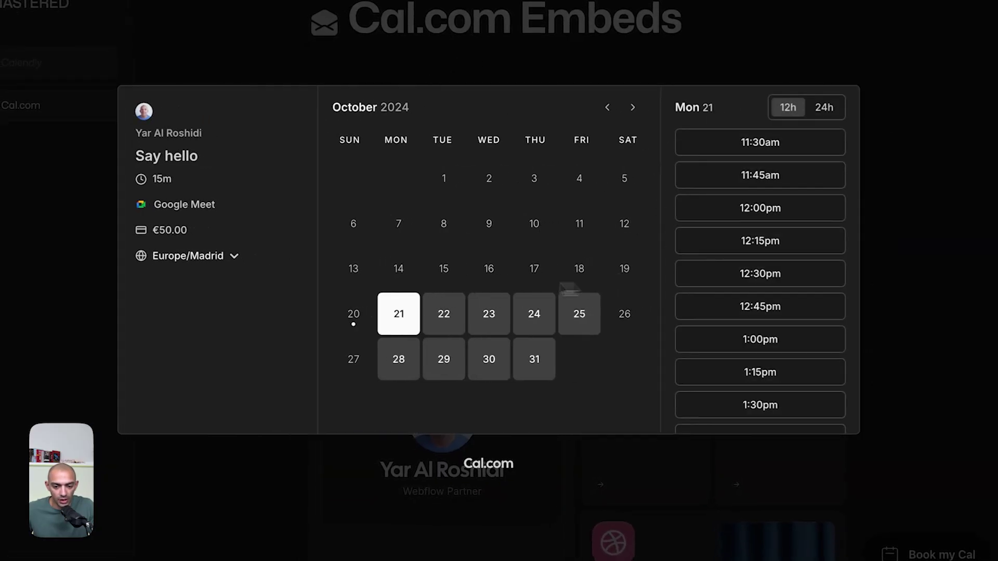
key(Escape)
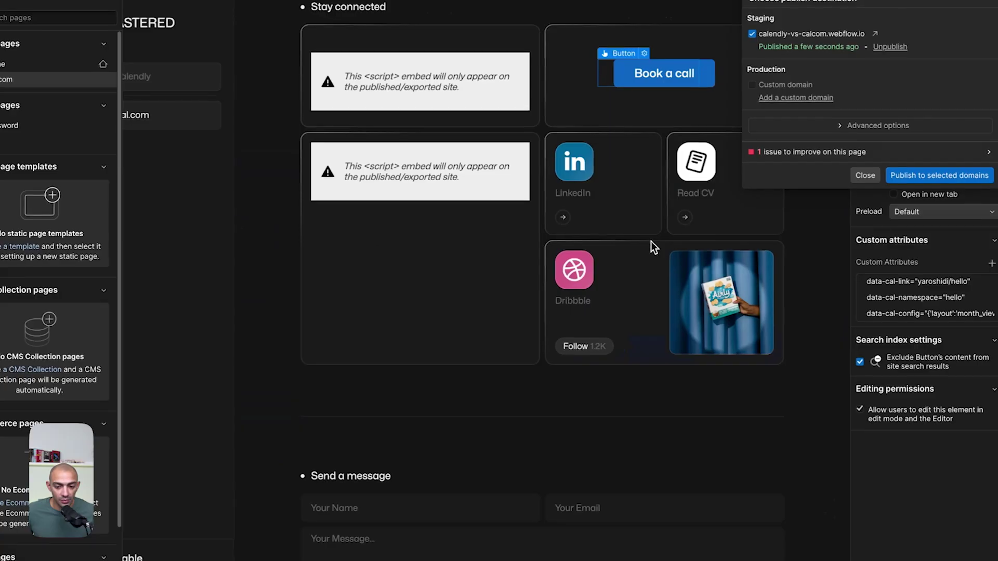
- Close the publishing panel and select the Book a call button in the top-right card
click(661, 86)
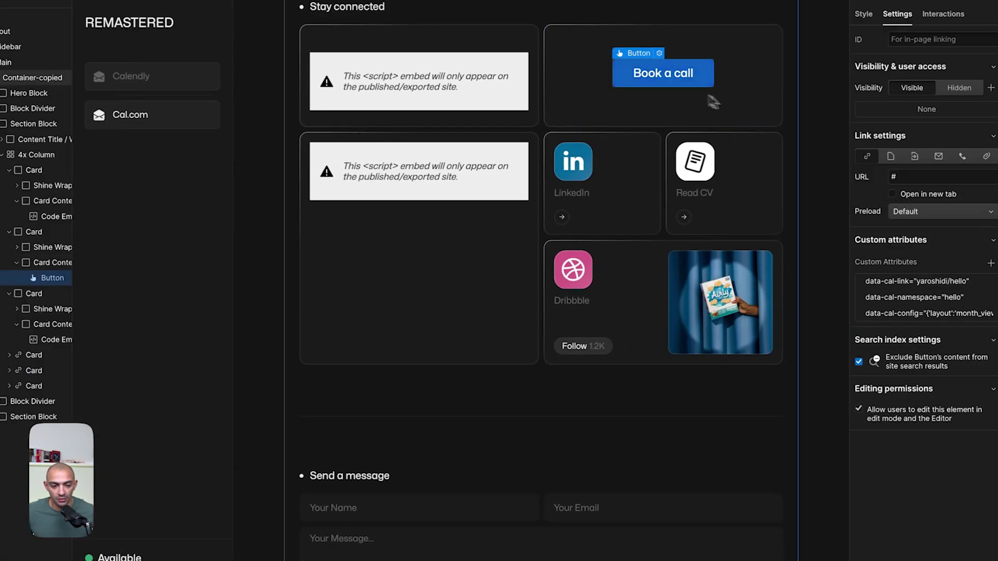
scroll(773, 282, up, 3)
click(868, 15)
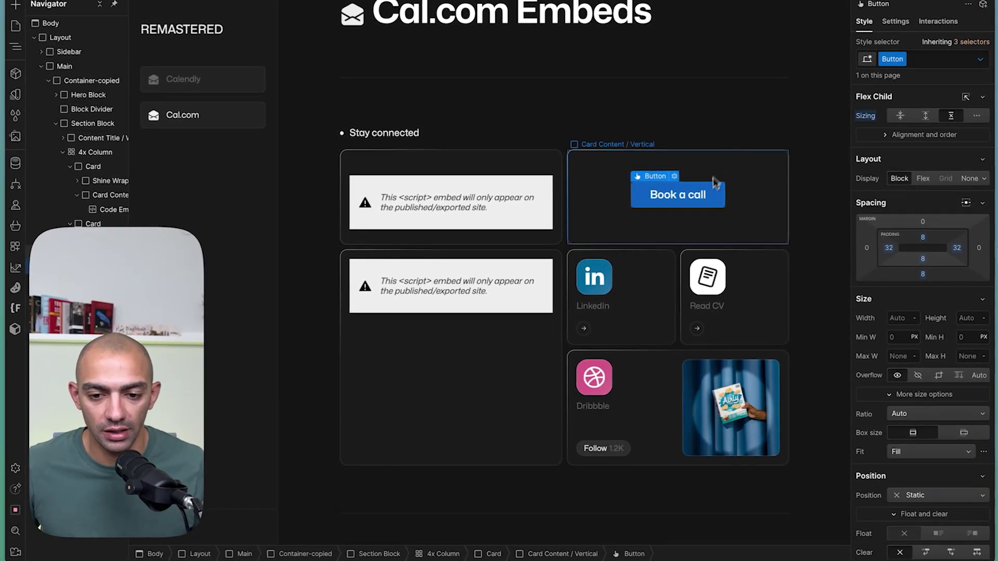
click(700, 209)
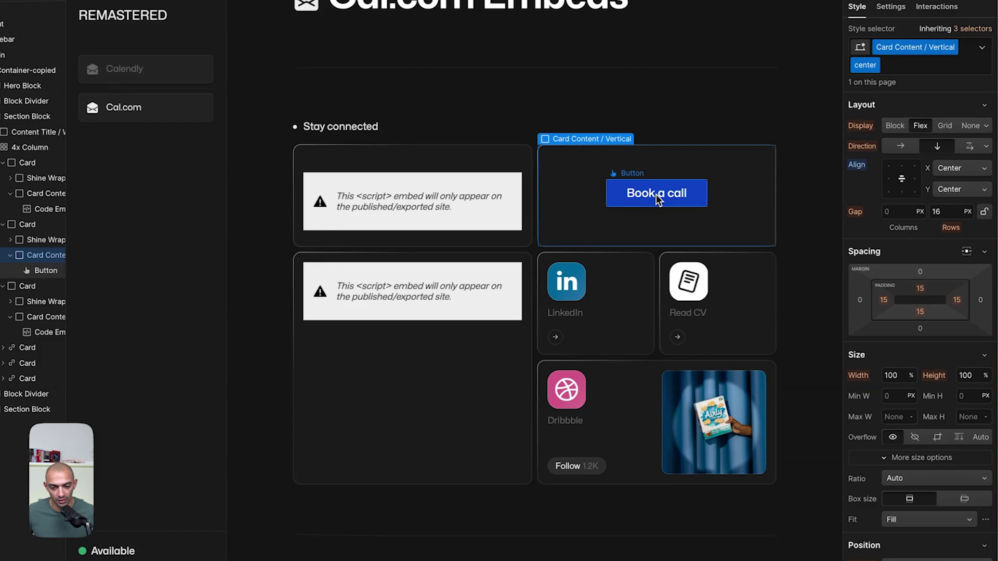
click(633, 185)
- Turn the Book a call button into a component named 'Button - book call'
right_click(632, 179)
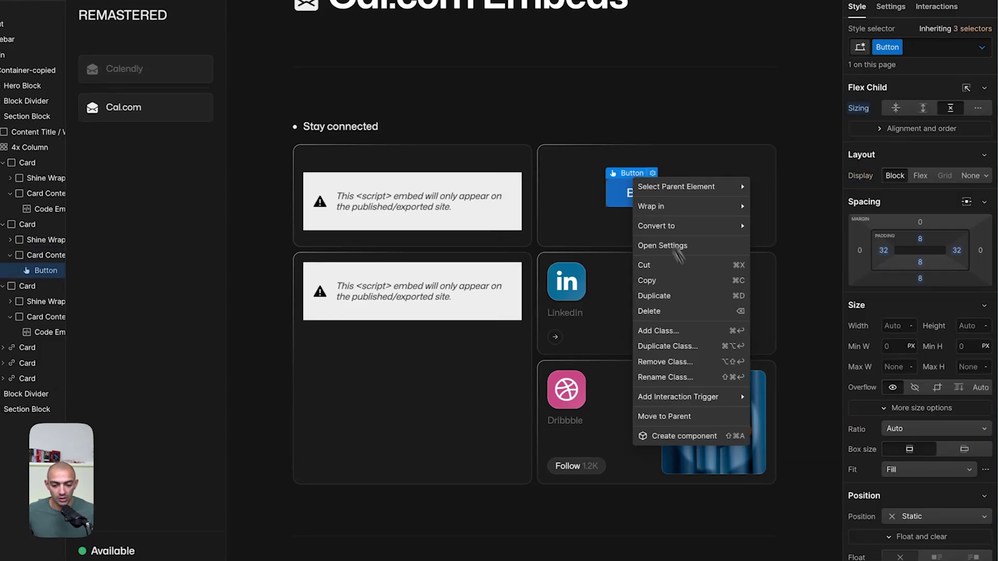
click(676, 436)
text(Bu)
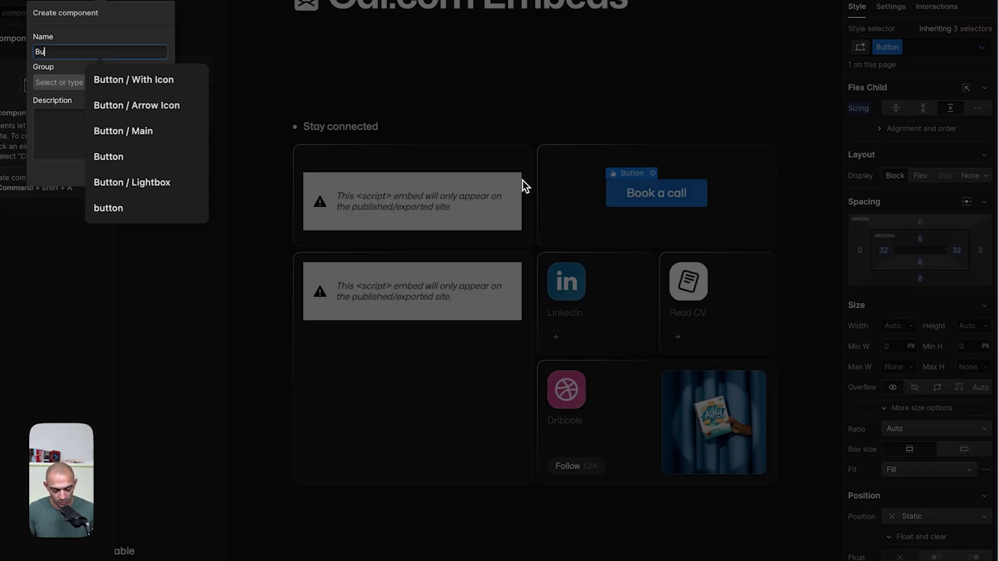
text(tton - book call)
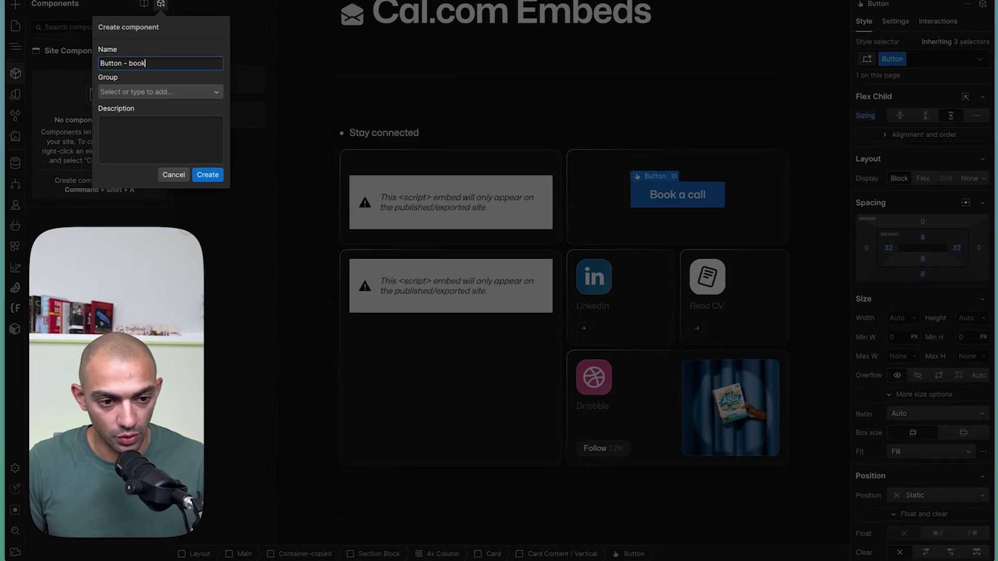
key(Return)
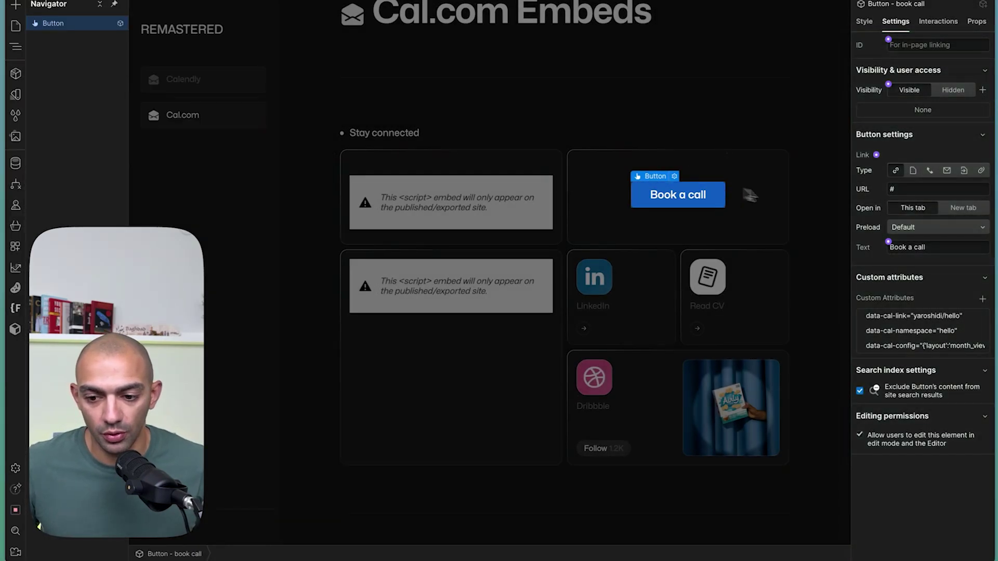
key(Escape)
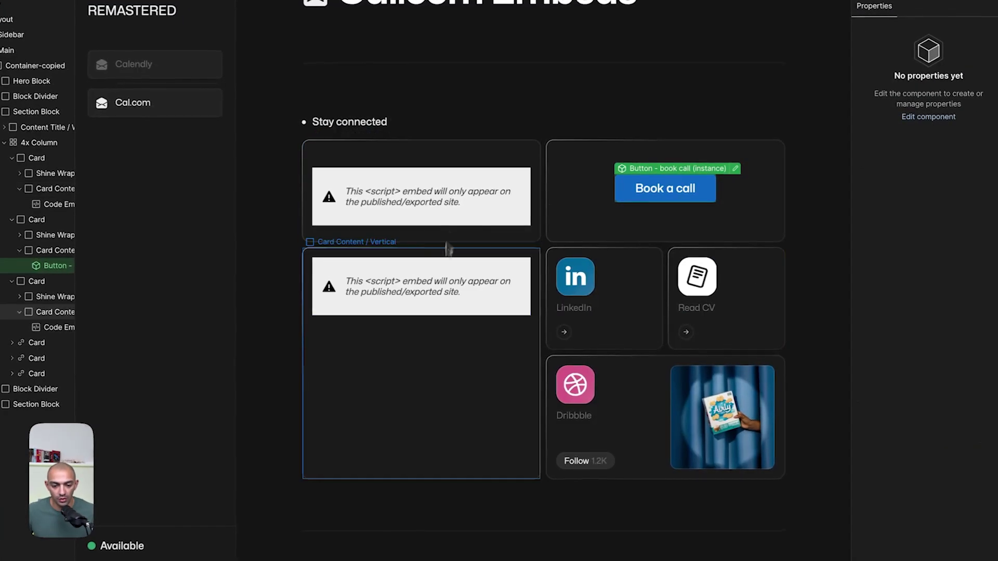
- Place a Button - book call instance from the Components panel into the lower-left card
click(463, 333)
key(a)
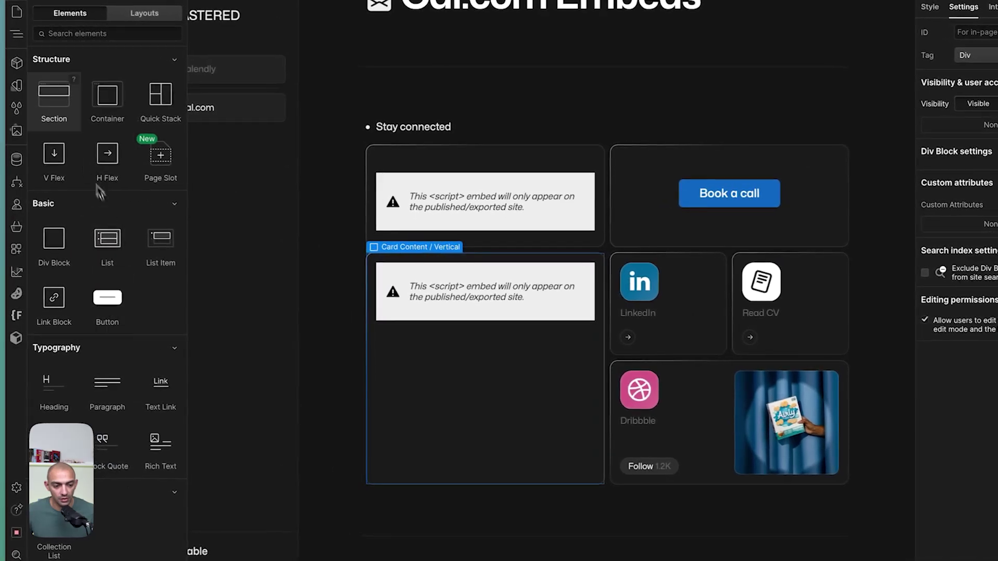
click(18, 85)
drag(116, 71, 494, 393)
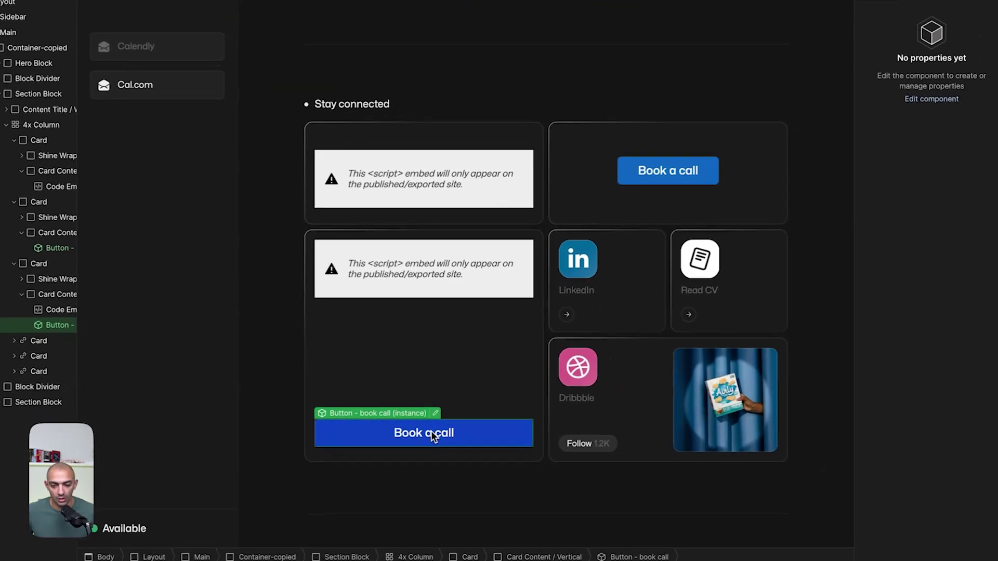
double_click(509, 458)
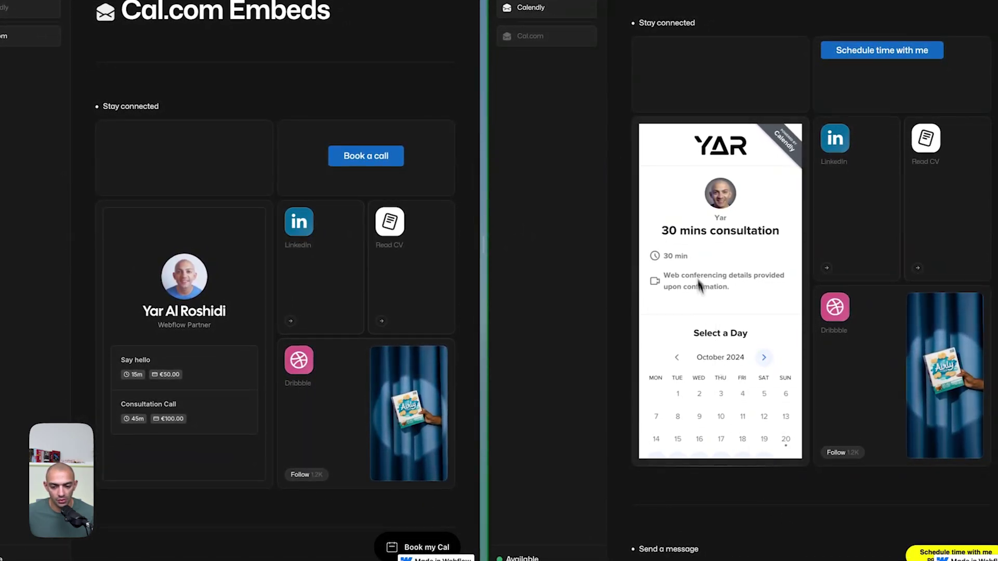
- On the live pages, test the Calendly Schedule time with me popup and the Cal.com Book a call popup
scroll(202, 331, down, 1)
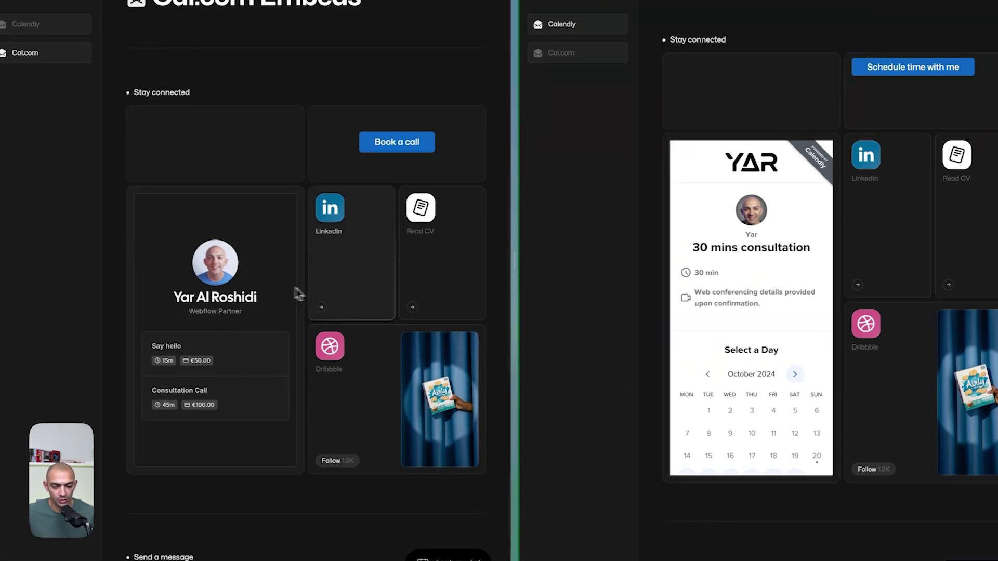
click(886, 68)
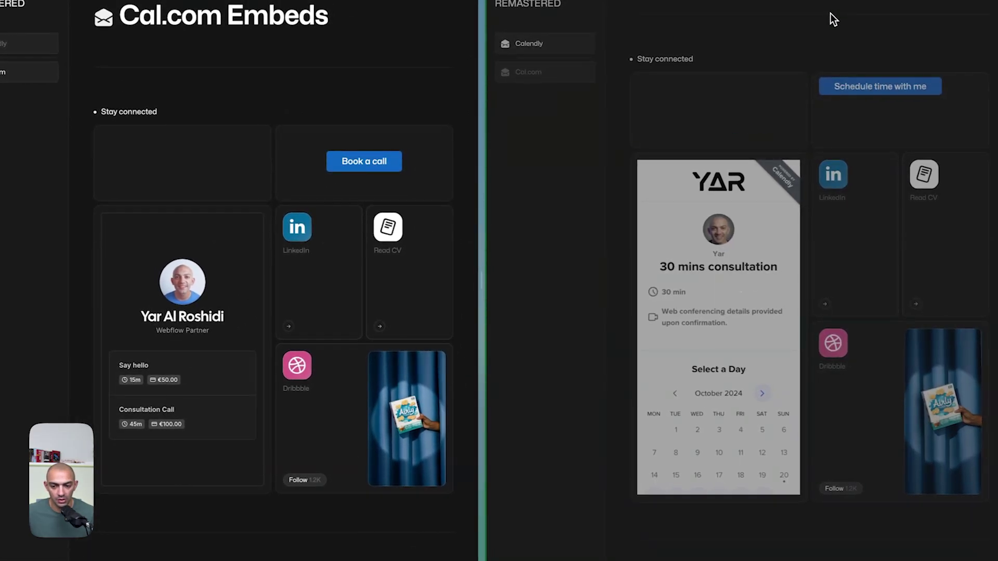
click(376, 166)
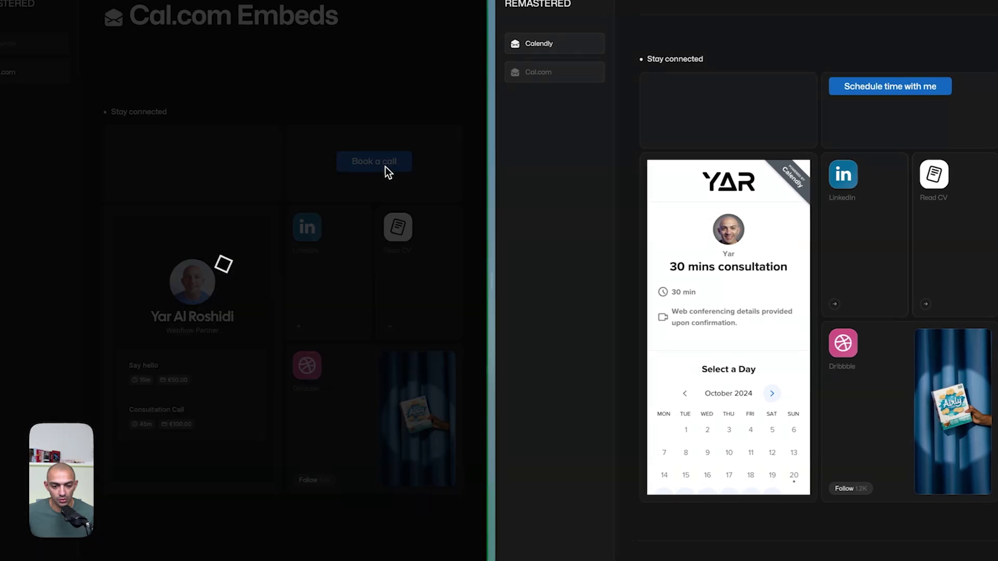
key(Escape)
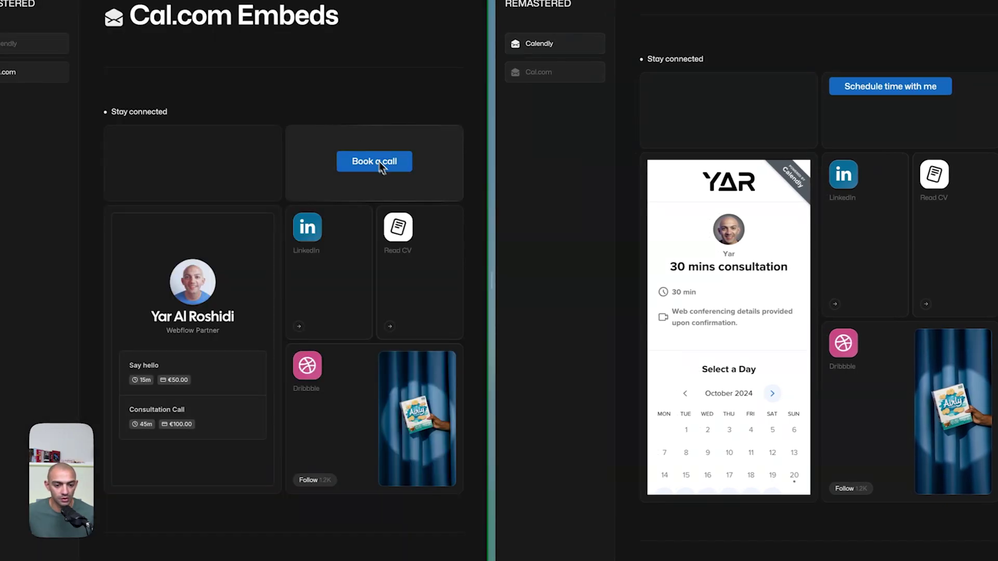